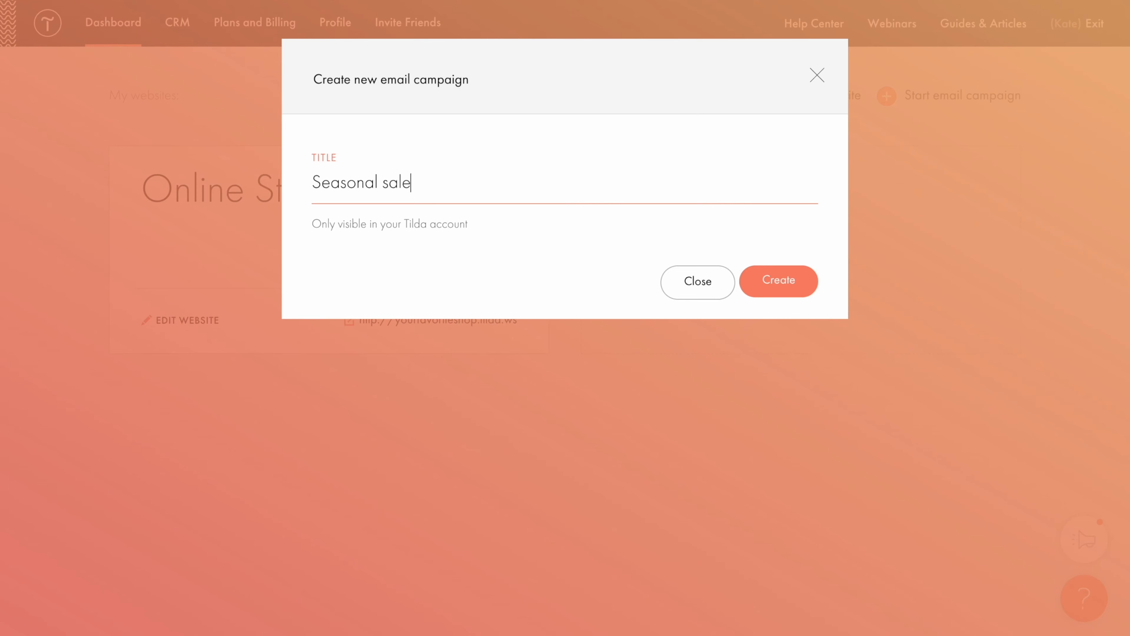
# - Create the email campaign titled "Seasonal sale" and open it from the dashboard
pyautogui.click(780, 282)
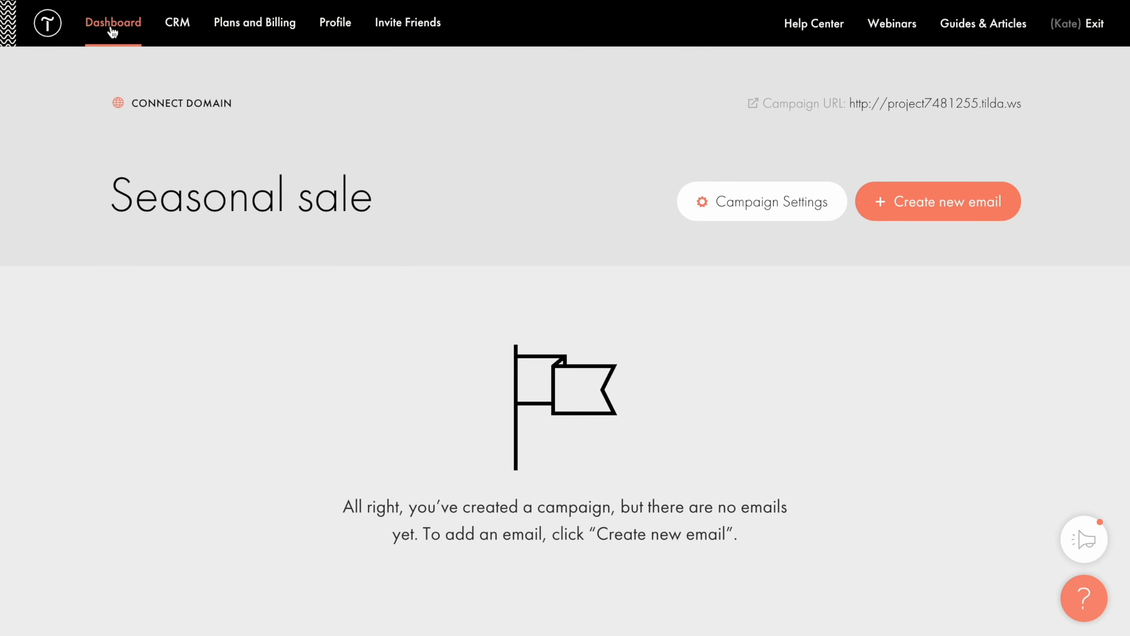
pyautogui.click(113, 28)
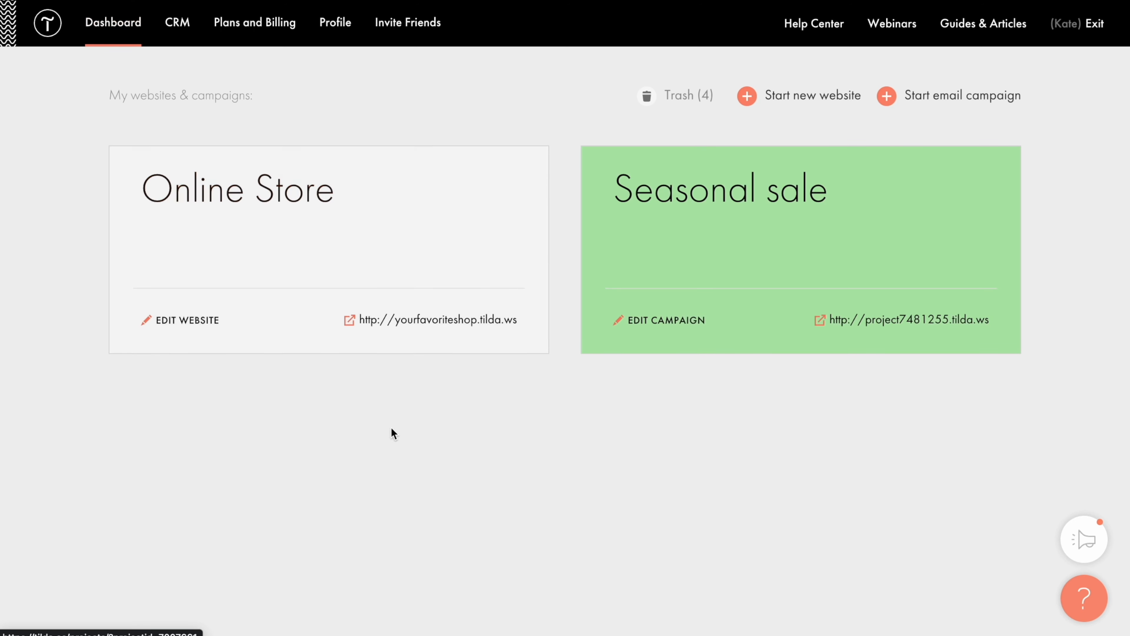
pyautogui.click(897, 210)
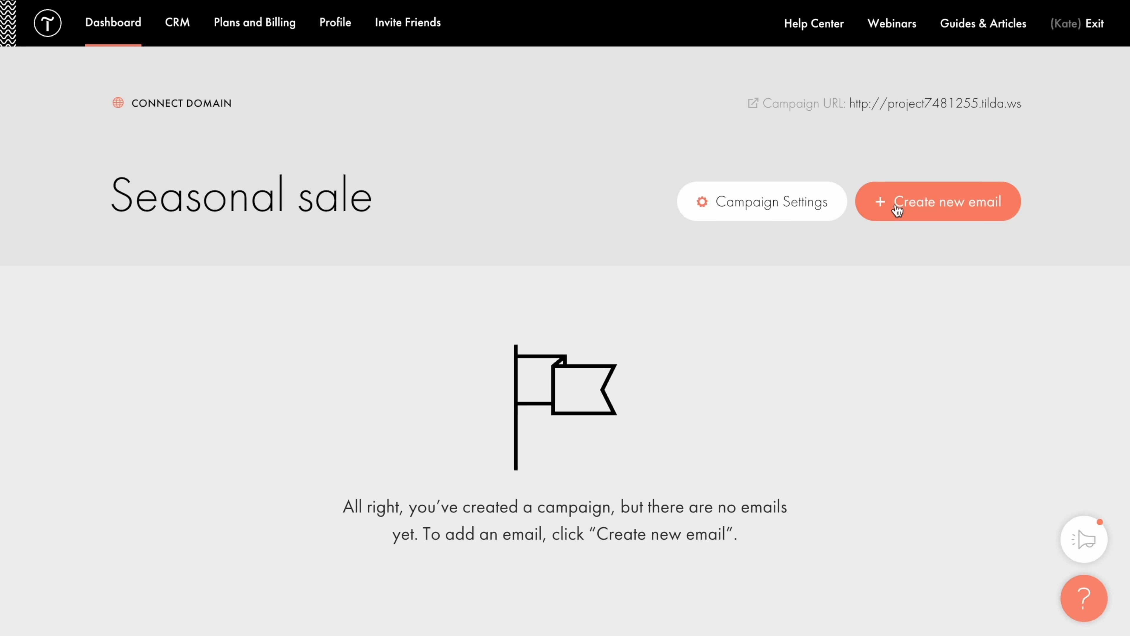
# - Browse the templates for a new email, preview the Sale template, and create the email from it
pyautogui.click(941, 211)
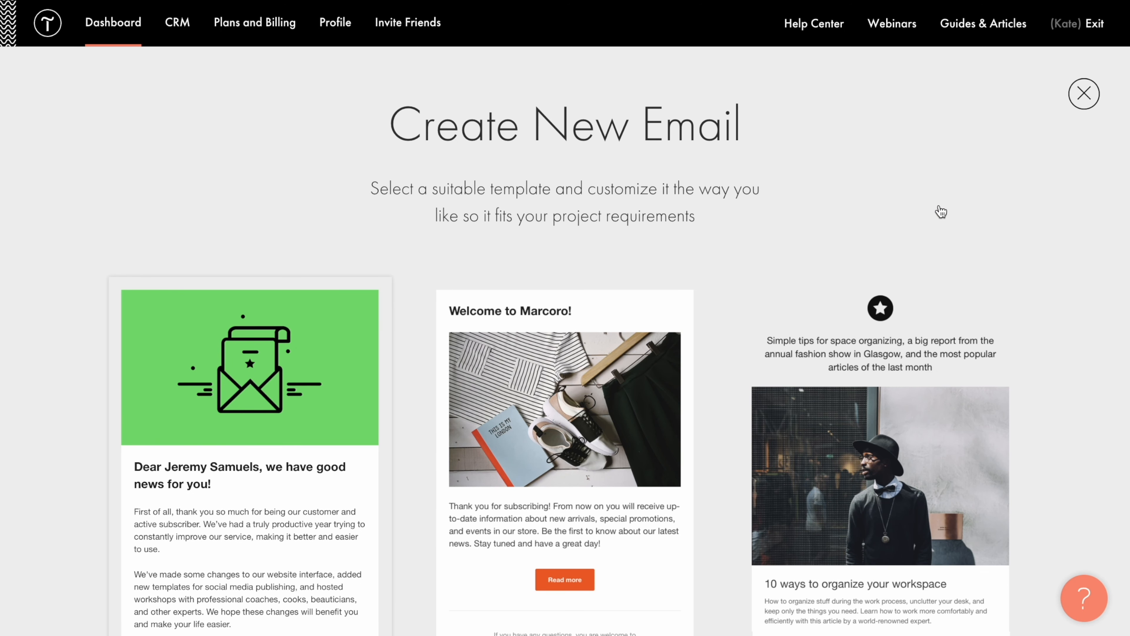
pyautogui.scroll(-10, 942, 212)
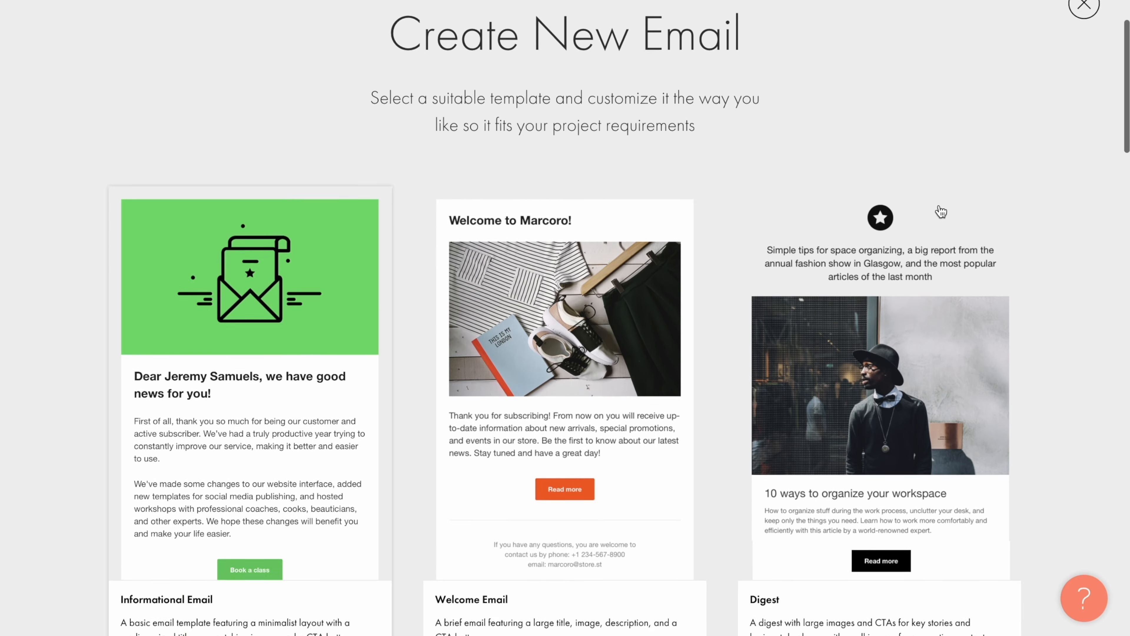
pyautogui.scroll(-10, 942, 213)
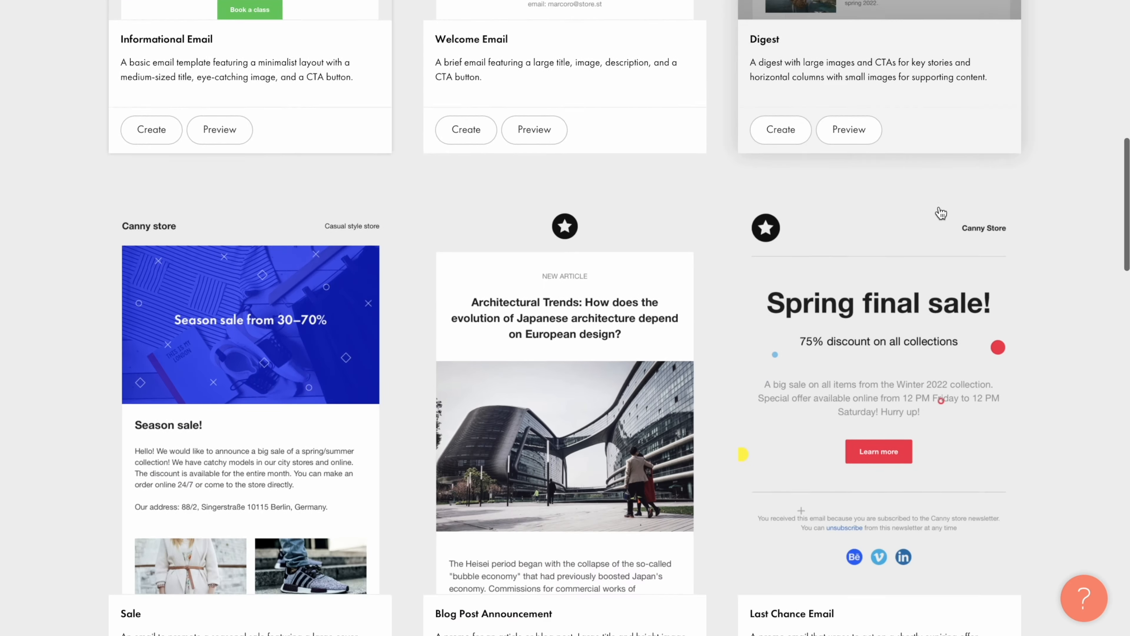
pyautogui.scroll(-15, 940, 209)
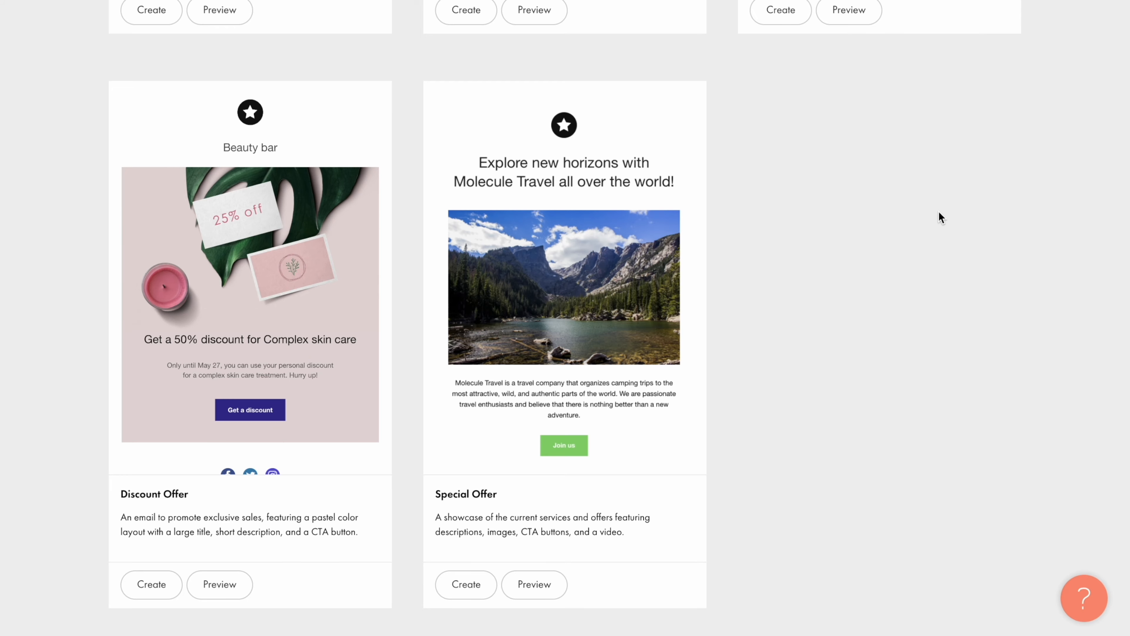
pyautogui.scroll(20, 938, 210)
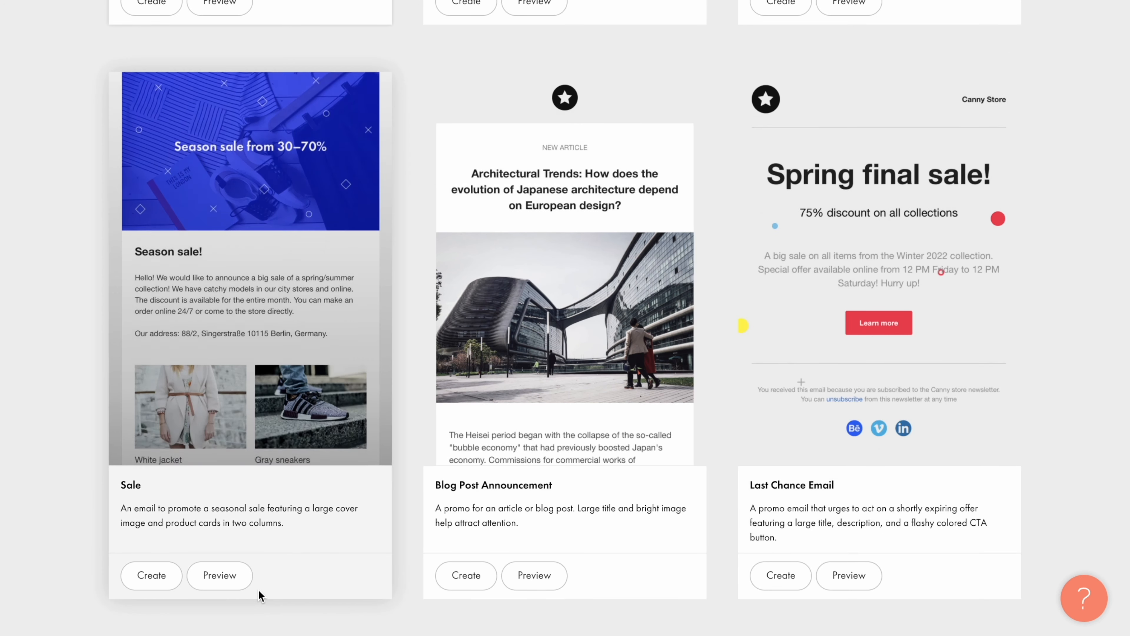
pyautogui.click(220, 575)
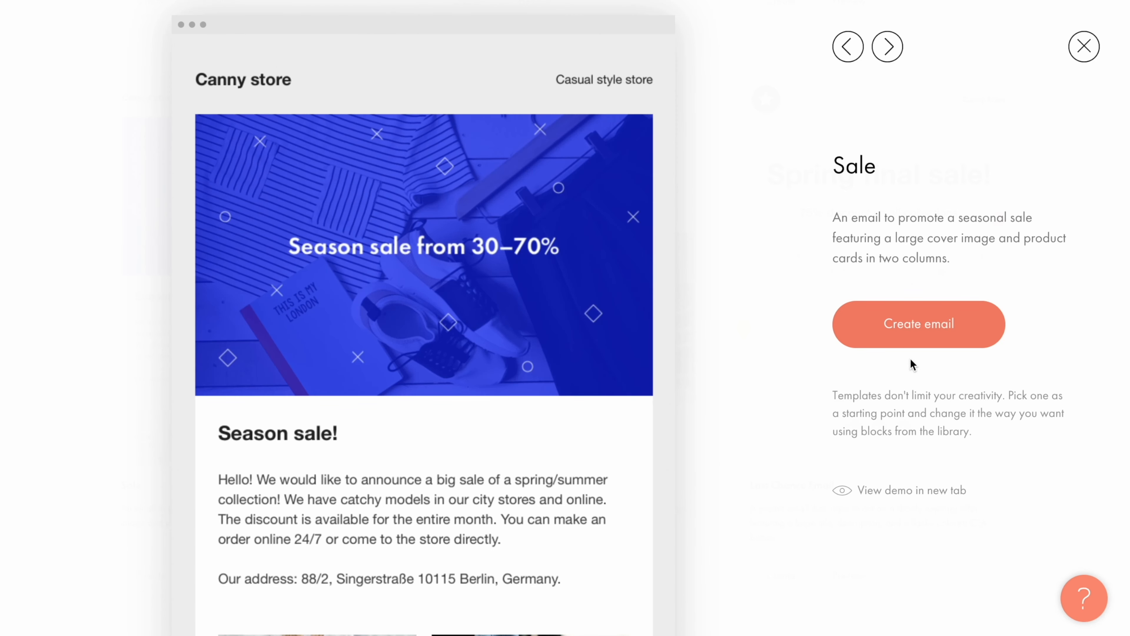
pyautogui.click(926, 325)
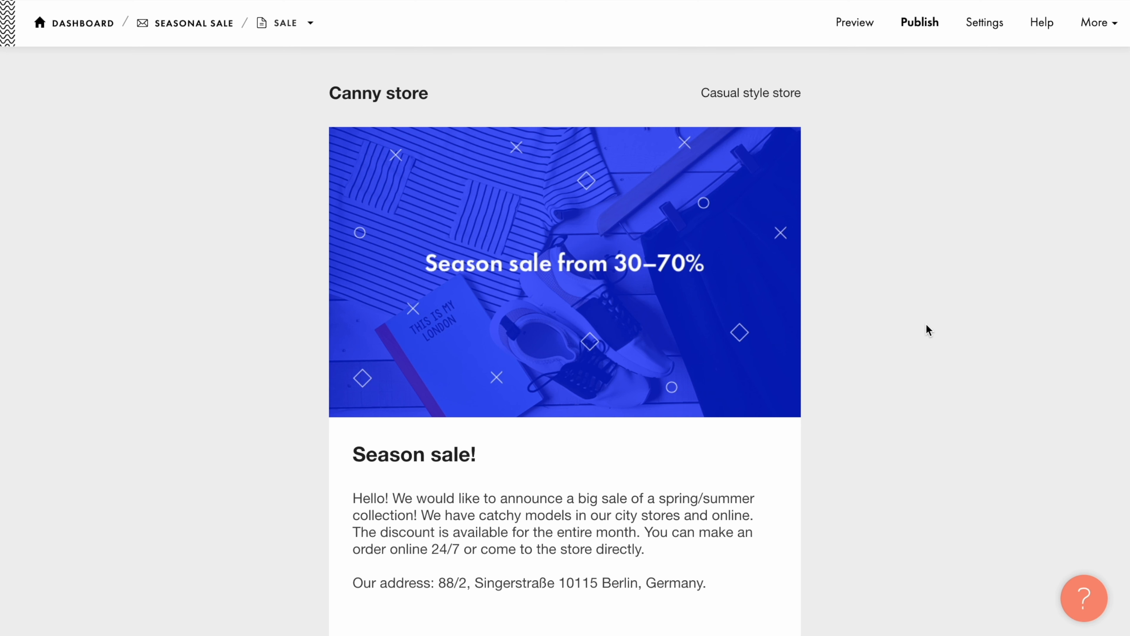
# - Examine the Mail Basic, Mail Header, Mail Tiles and Mail Footer categories in the block library, then close the library
pyautogui.click(565, 418)
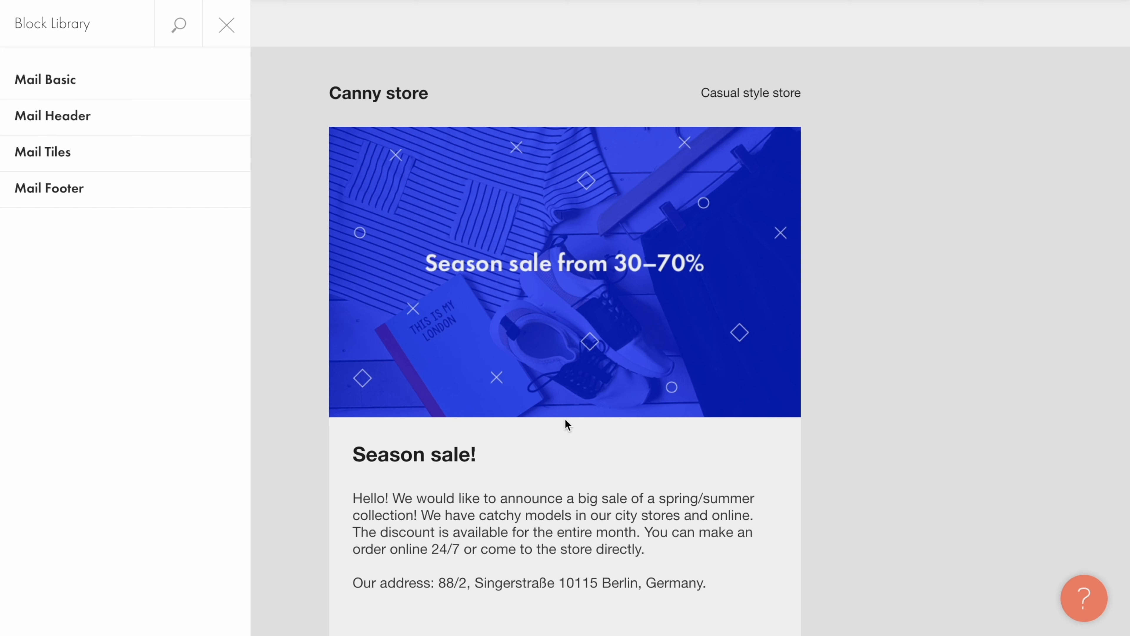
pyautogui.click(47, 91)
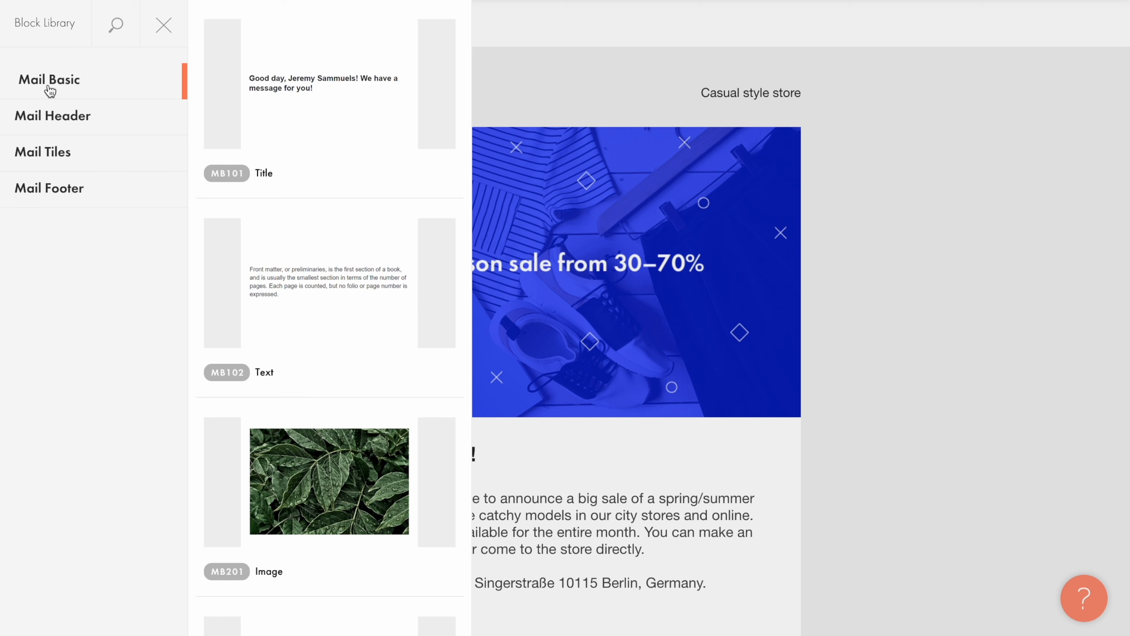
pyautogui.click(50, 126)
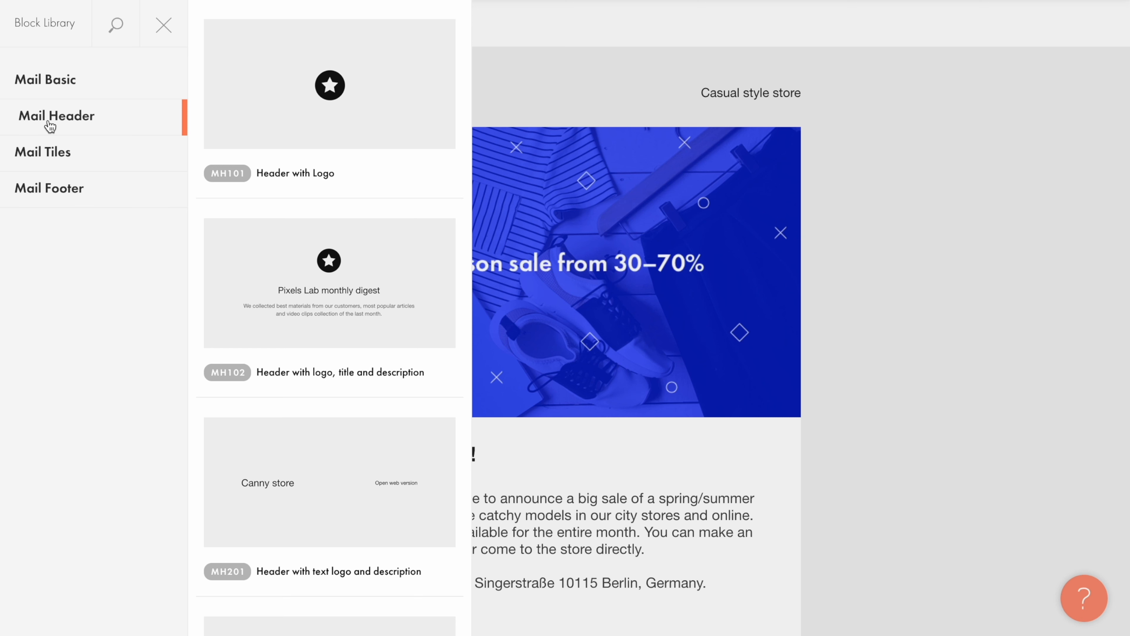
pyautogui.click(49, 160)
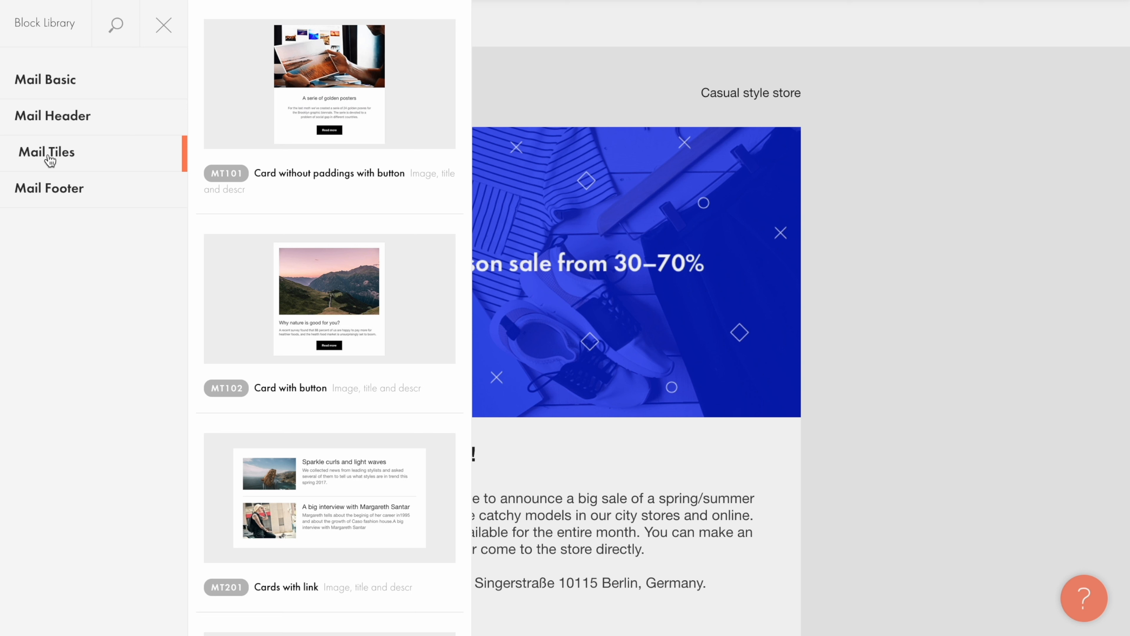
pyautogui.click(50, 195)
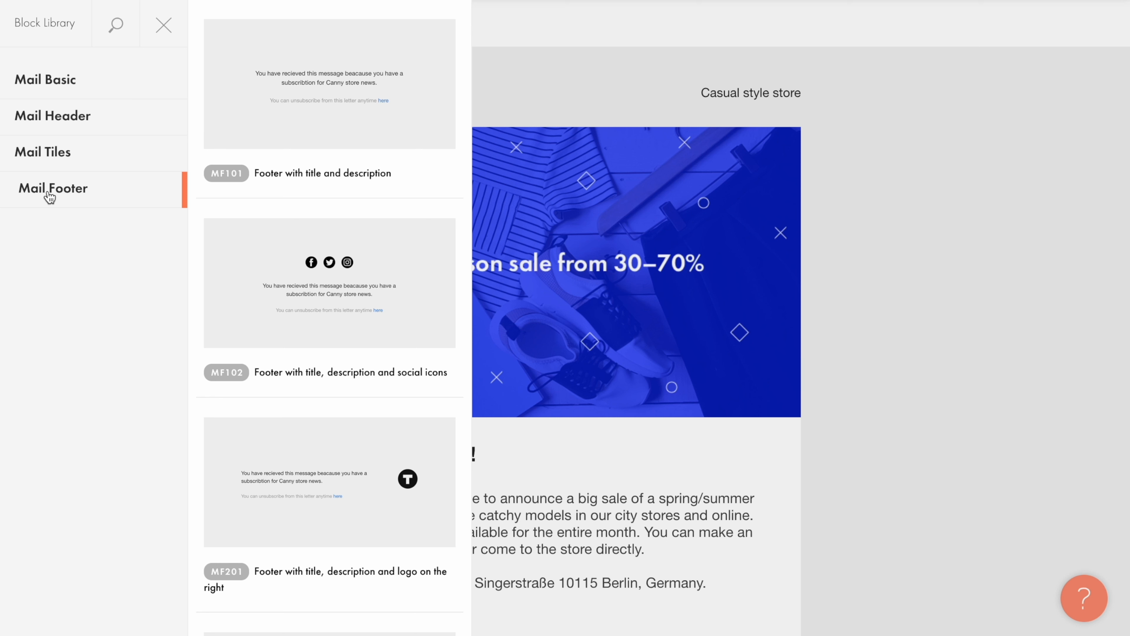
pyautogui.click(163, 26)
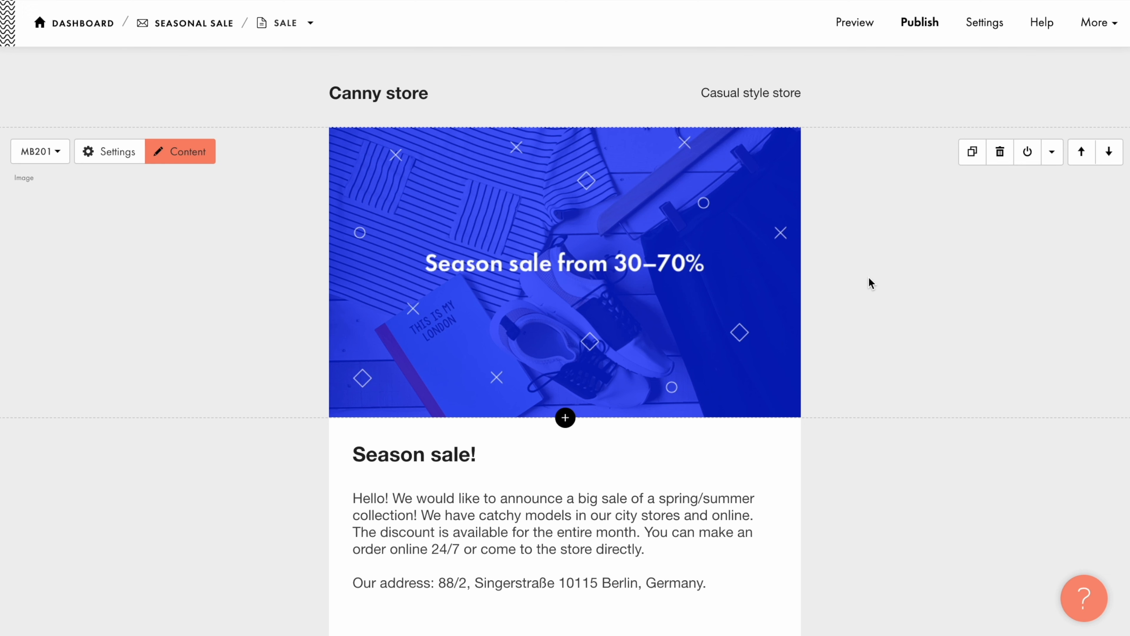
pyautogui.click(187, 156)
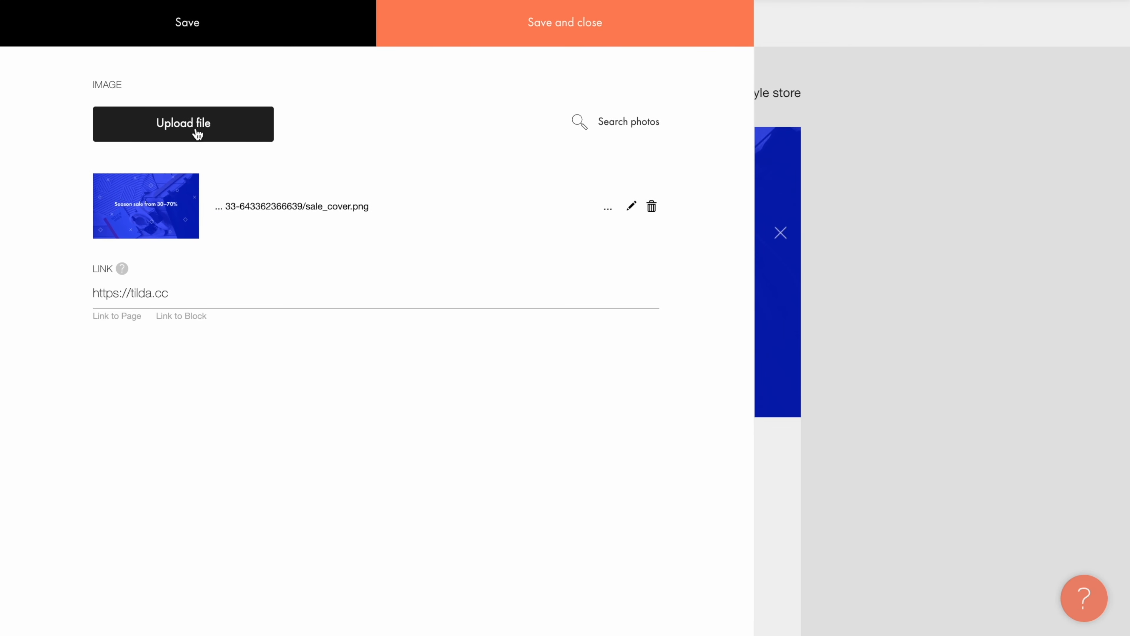
pyautogui.click(196, 130)
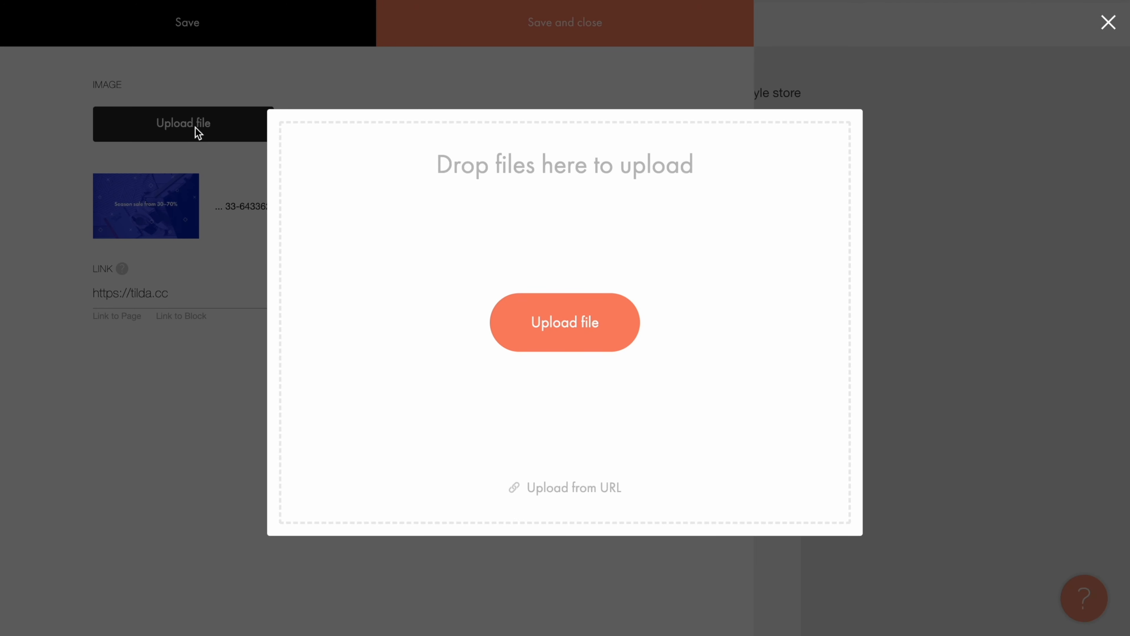
pyautogui.click(575, 332)
pyautogui.click(486, 179)
pyautogui.click(804, 444)
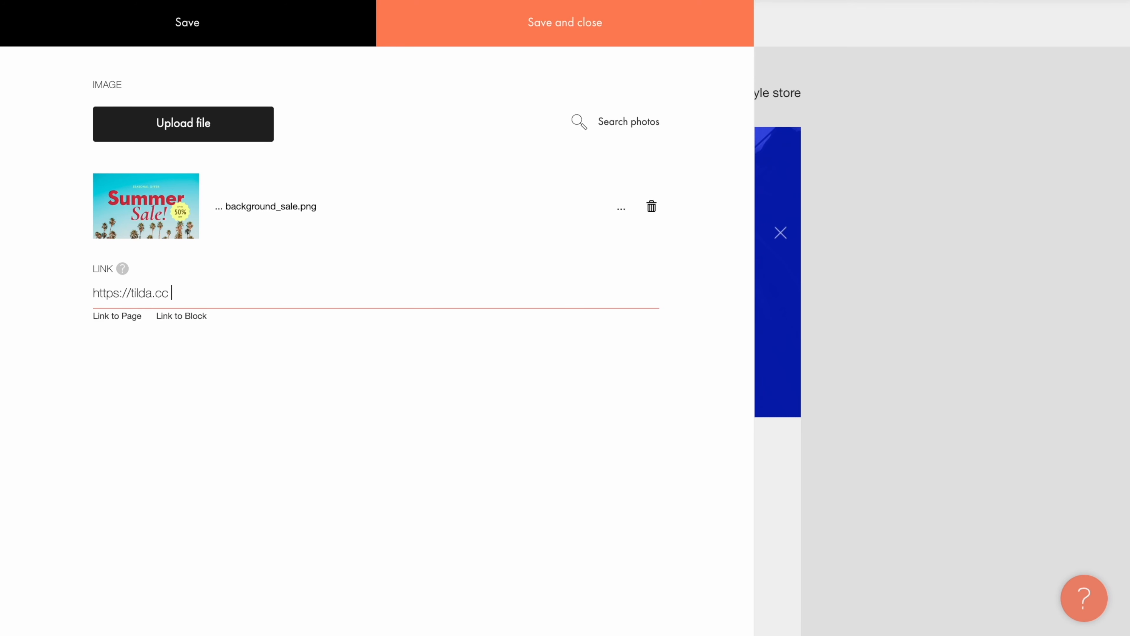
pyautogui.write('www.cannystore.com')
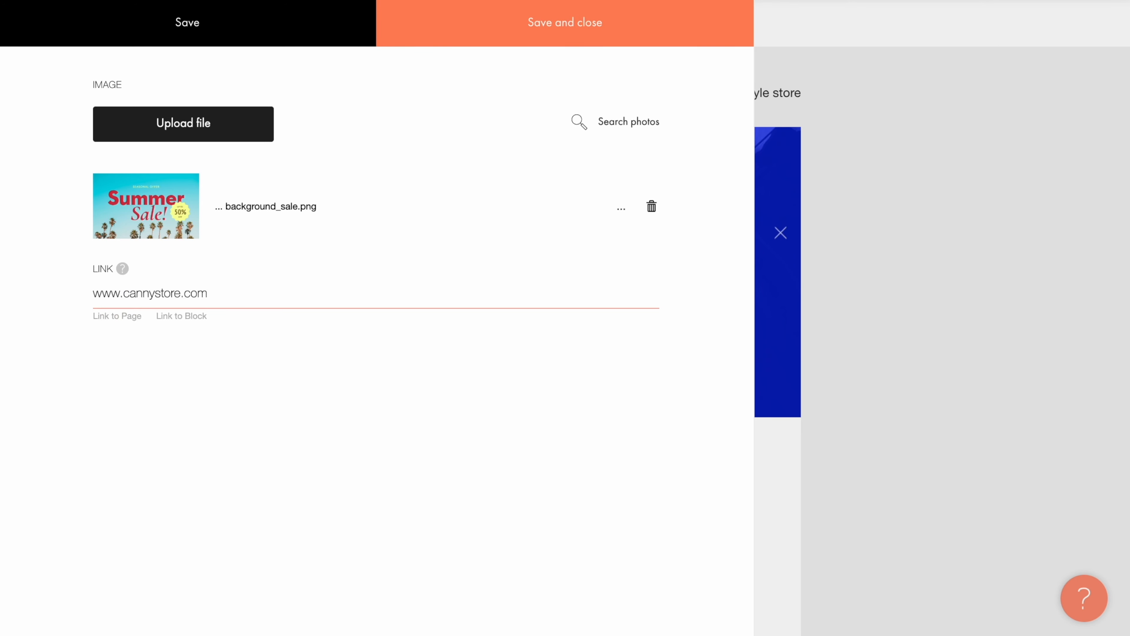
pyautogui.click(570, 32)
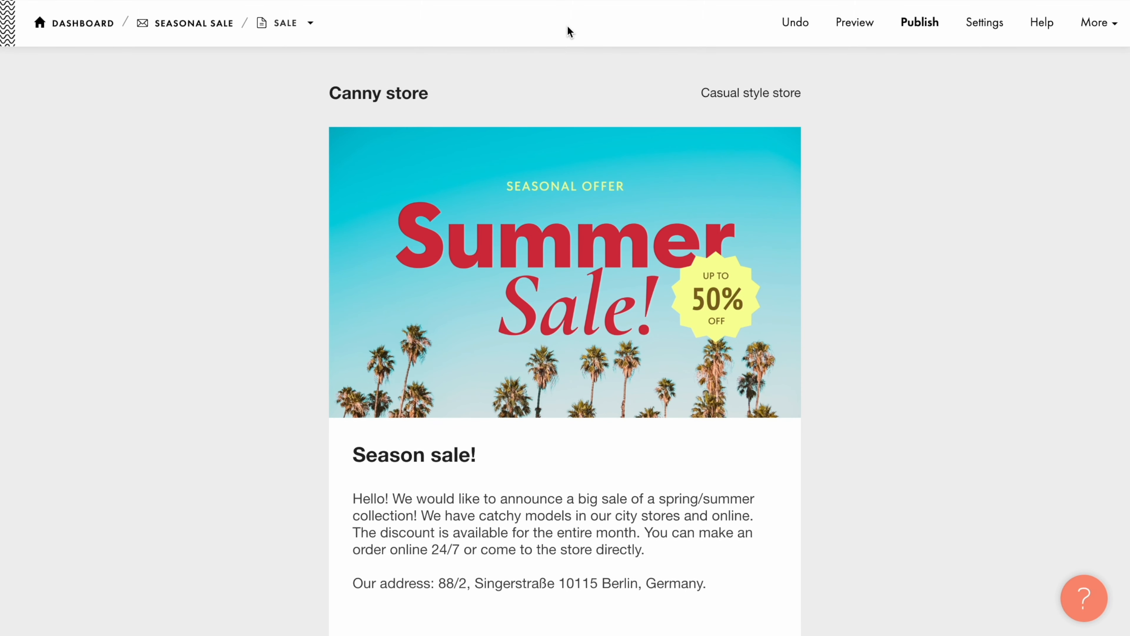
# - Set the cover image block's container paddings to 30px and save the change
pyautogui.moveTo(373, 194)
pyautogui.click(116, 151)
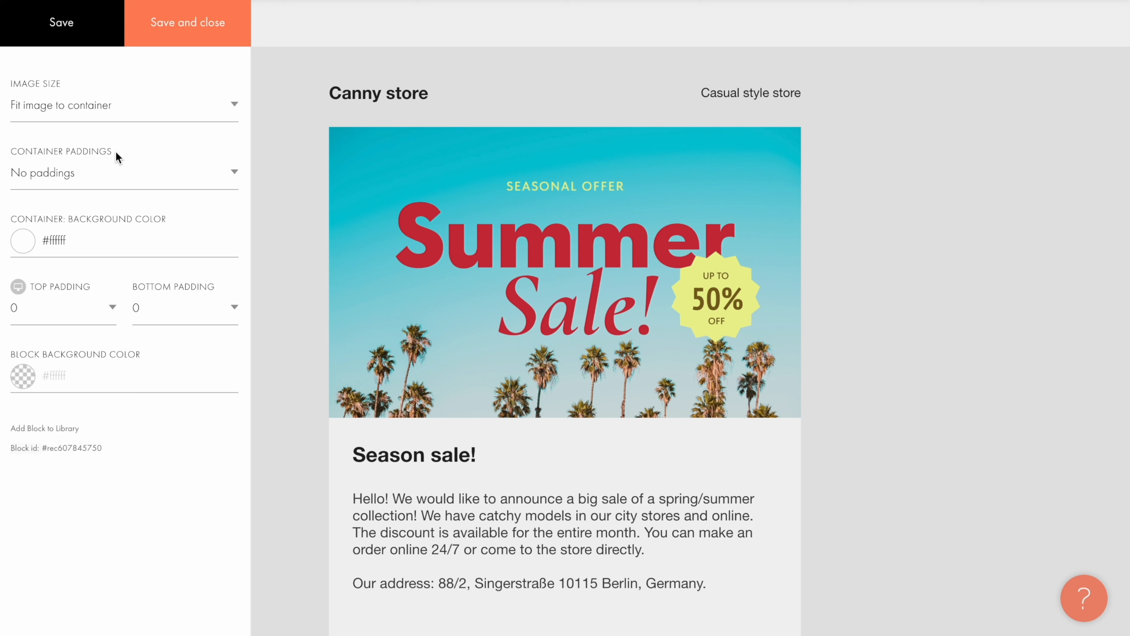
pyautogui.click(238, 176)
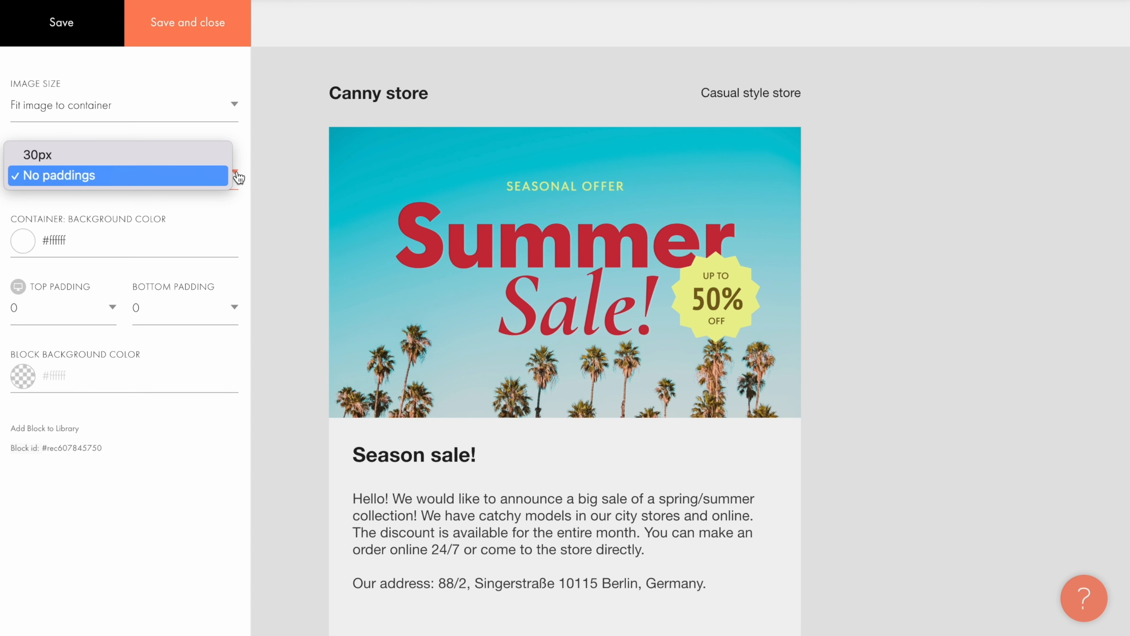
pyautogui.click(58, 154)
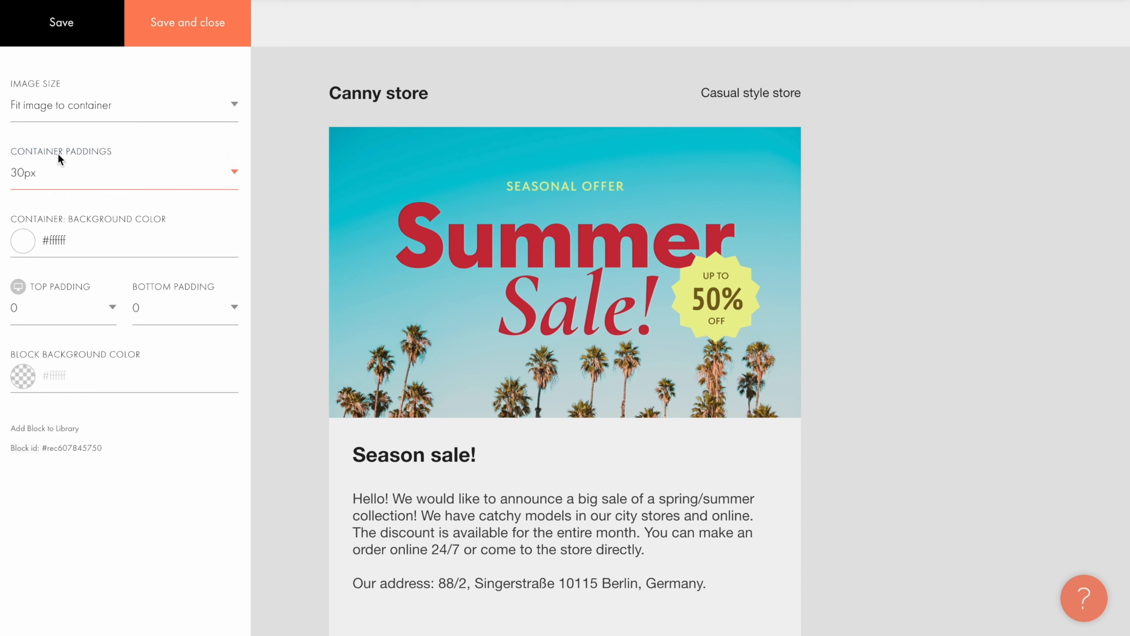
pyautogui.click(64, 26)
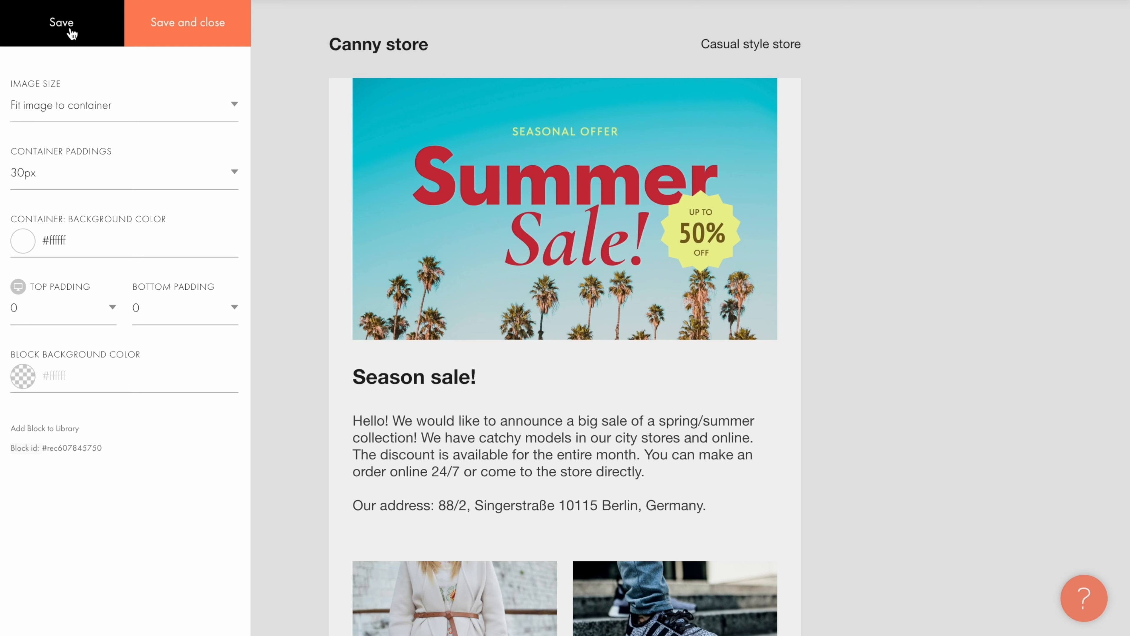
# - Set the cover image block's container background color to blue #0011ff and save the change
pyautogui.click(146, 236)
pyautogui.click(138, 296)
pyautogui.moveTo(138, 297); pyautogui.dragTo(131, 192)
pyautogui.click(62, 28)
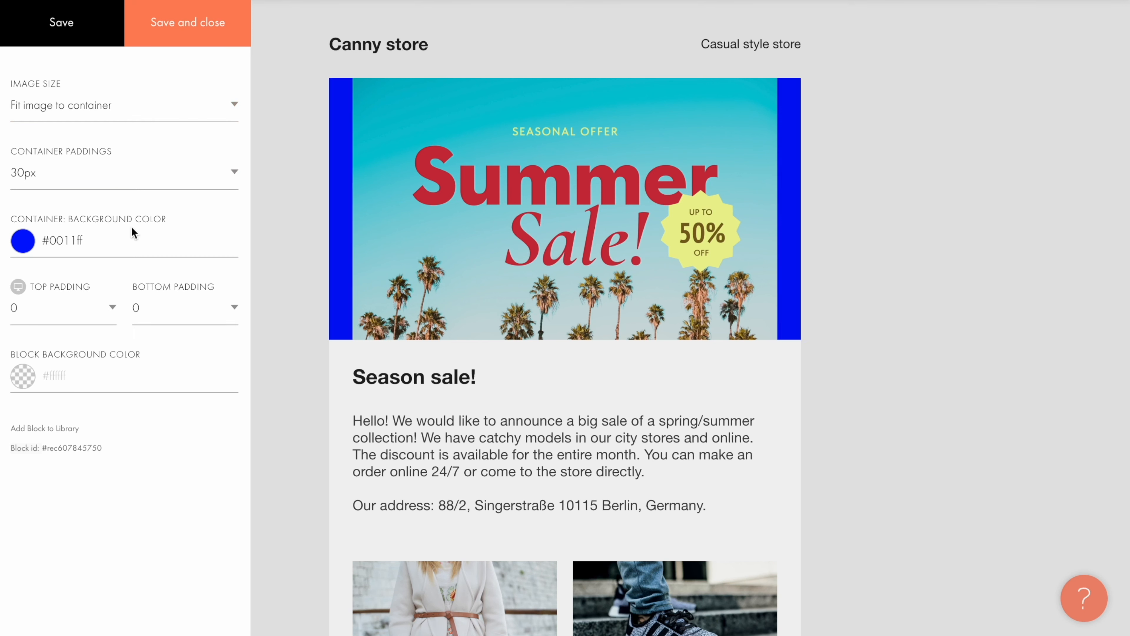
# - Clear the cover image block's container background color so it is transparent, and save the change
pyautogui.click(132, 239)
pyautogui.press('super+a')
pyautogui.press('BackSpace')
pyautogui.click(174, 269)
pyautogui.click(63, 28)
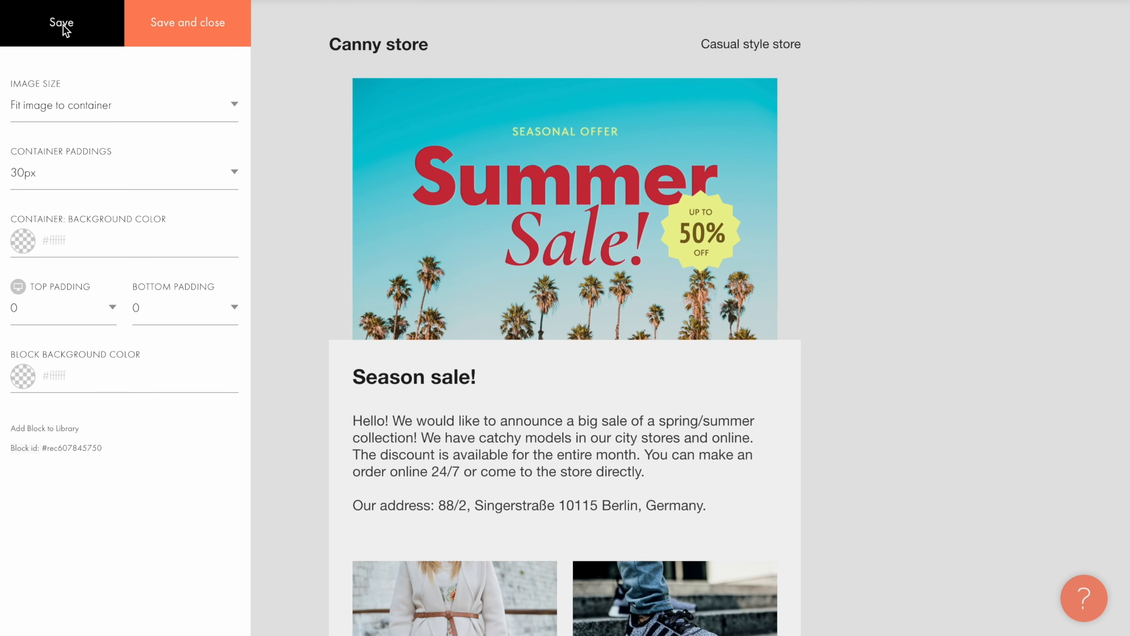
# - Set the cover image block's container background back to white, then save and close its settings
pyautogui.click(180, 247)
pyautogui.click(186, 25)
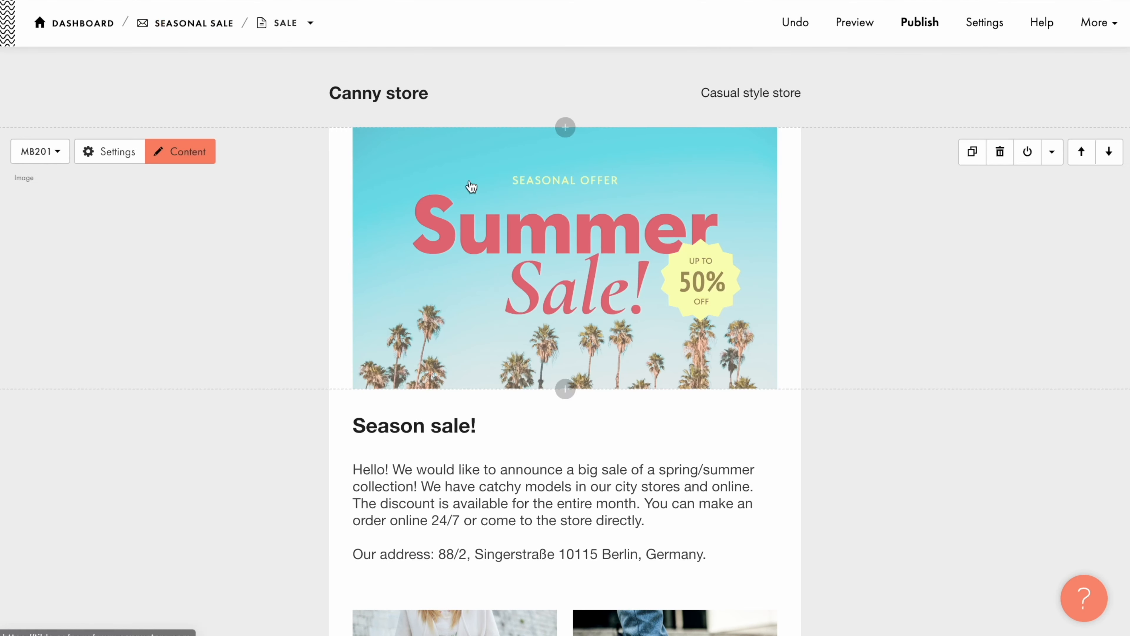
# - Replace the title below the cover image with "Summer just got even hotter!"
pyautogui.click(523, 423)
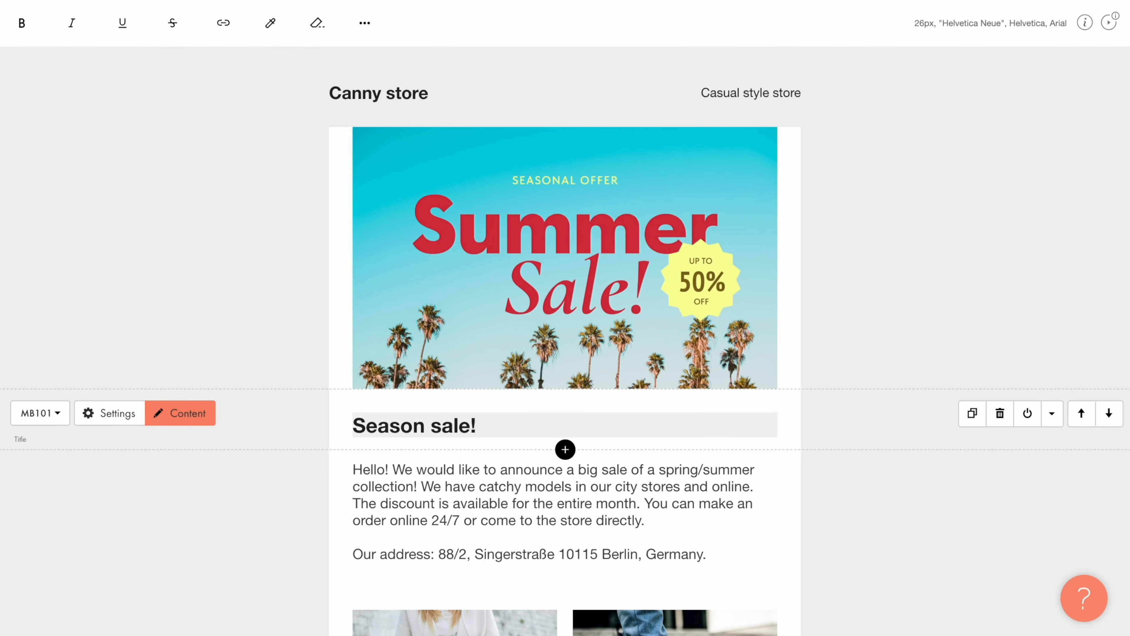
pyautogui.hotkey('ctrl', 'a')
pyautogui.write('Summer just got even hotter!')
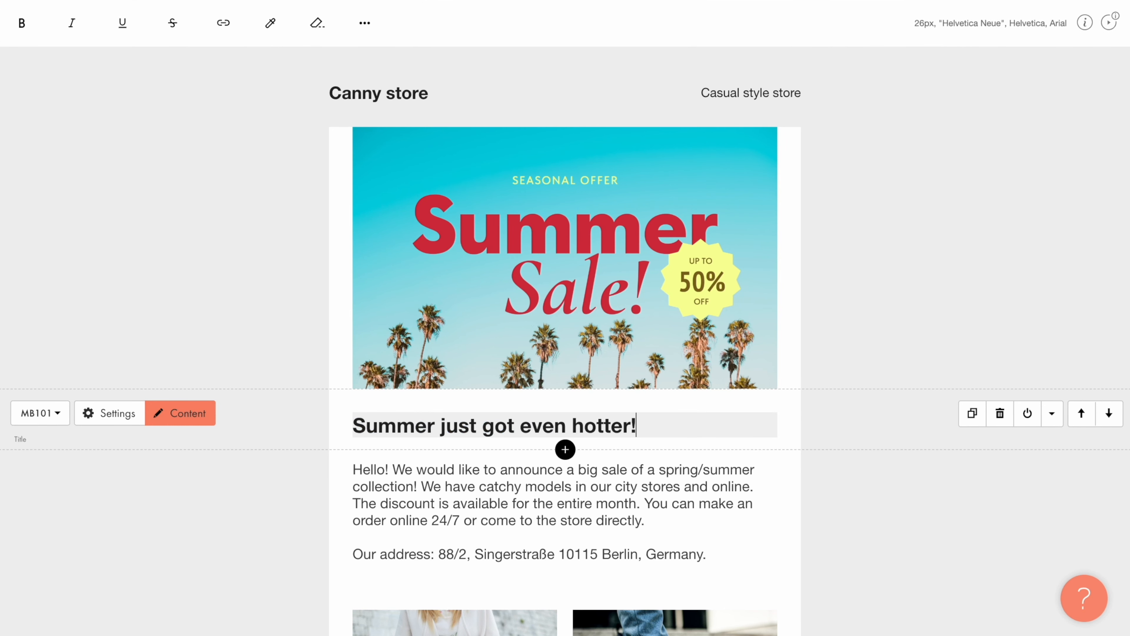
pyautogui.click(317, 419)
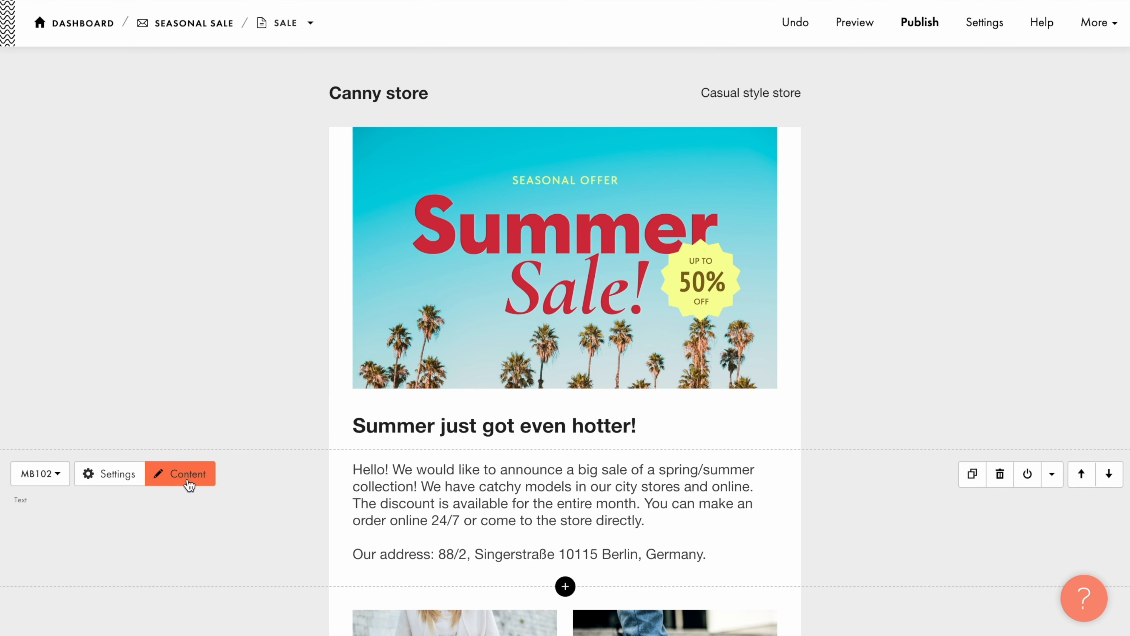
# - Replace the body text with a two-paragraph summer sale announcement starting "Get ready for some serious savings at our clothing shop!" and save it
pyautogui.click(187, 479)
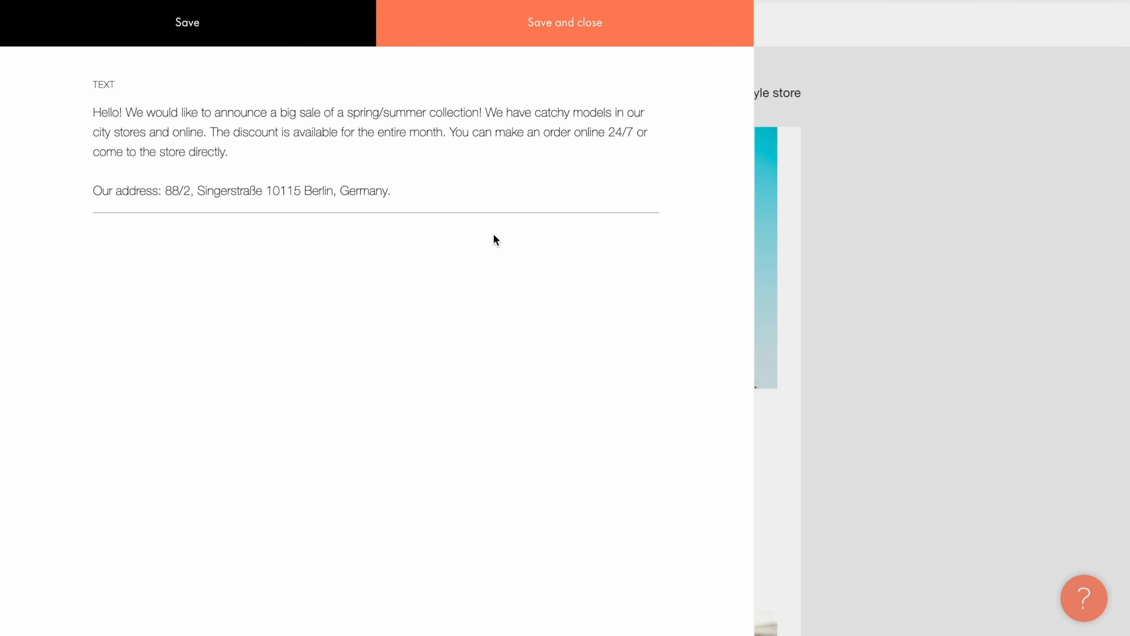
pyautogui.click(396, 191)
pyautogui.press('super+a')
pyautogui.write("Get ready for some serious savings at our clothing shop! Our seasonal summer sale is now live with discounts of up to 50% off on all your favorite items.  From sundresses to shorts, swimwear to sandals, we've got everything you need to stay stylish this summer. Don't wait—head to our store now or visit our website to start shopping!")
pyautogui.click(564, 54)
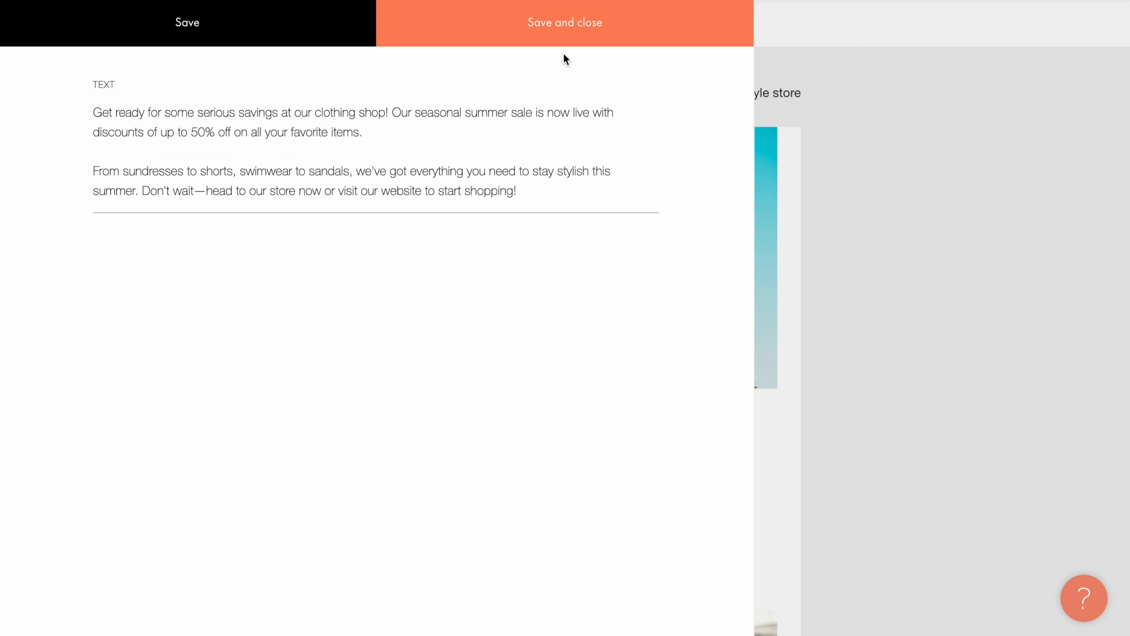
pyautogui.click(566, 24)
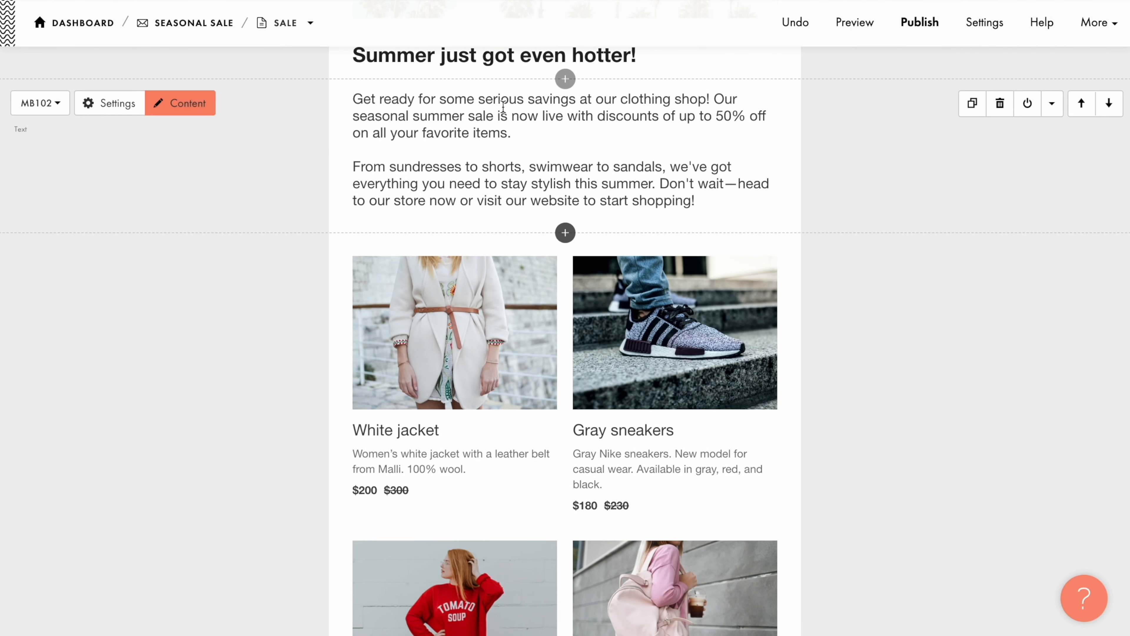
# - Set the body text block's alignment to Center and save the change
pyautogui.click(117, 105)
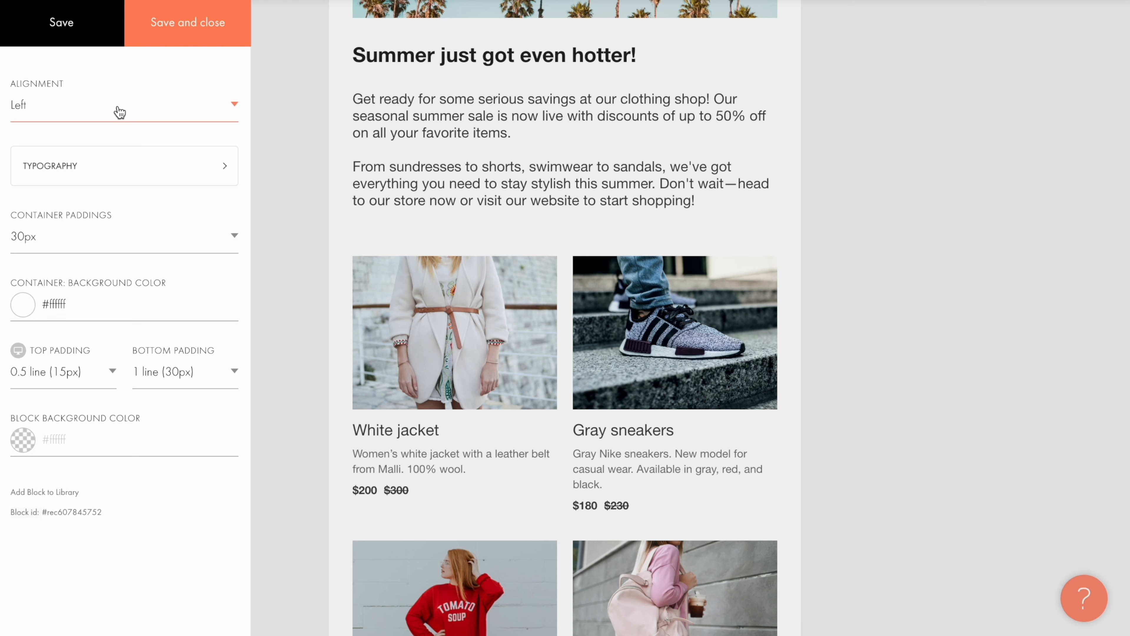
pyautogui.click(236, 106)
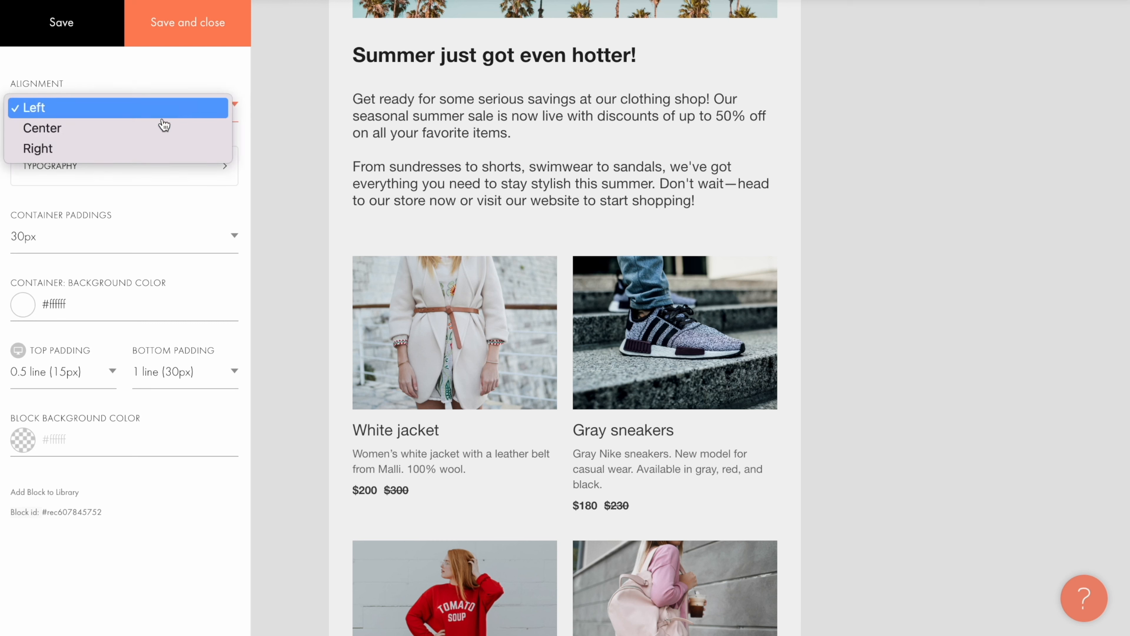
pyautogui.click(126, 132)
pyautogui.click(64, 30)
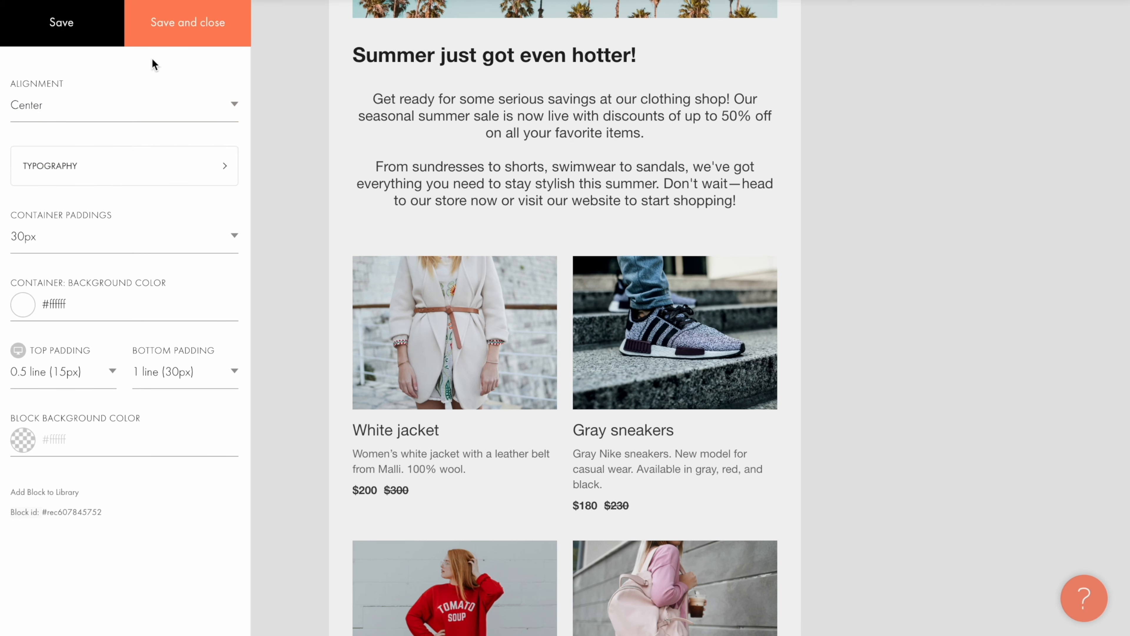
# - Set the body text's color to #1500ff and its font size to 20px, and save the changes
pyautogui.click(226, 169)
pyautogui.click(370, 176)
pyautogui.moveTo(388, 206); pyautogui.dragTo(396, 145)
pyautogui.click(395, 145)
pyautogui.click(64, 38)
pyautogui.tripleClick(341, 240)
pyautogui.write('20px')
pyautogui.click(71, 29)
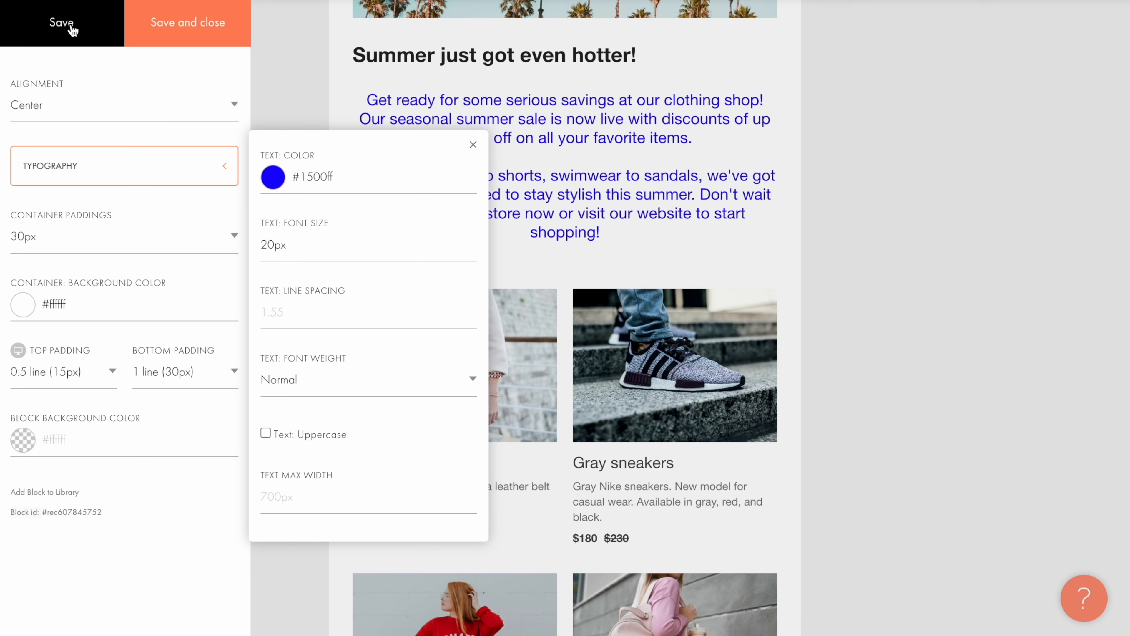
# - Try a Bold font weight for the body text, and undo the last change to the block
pyautogui.click(463, 390)
pyautogui.click(386, 407)
pyautogui.click(65, 32)
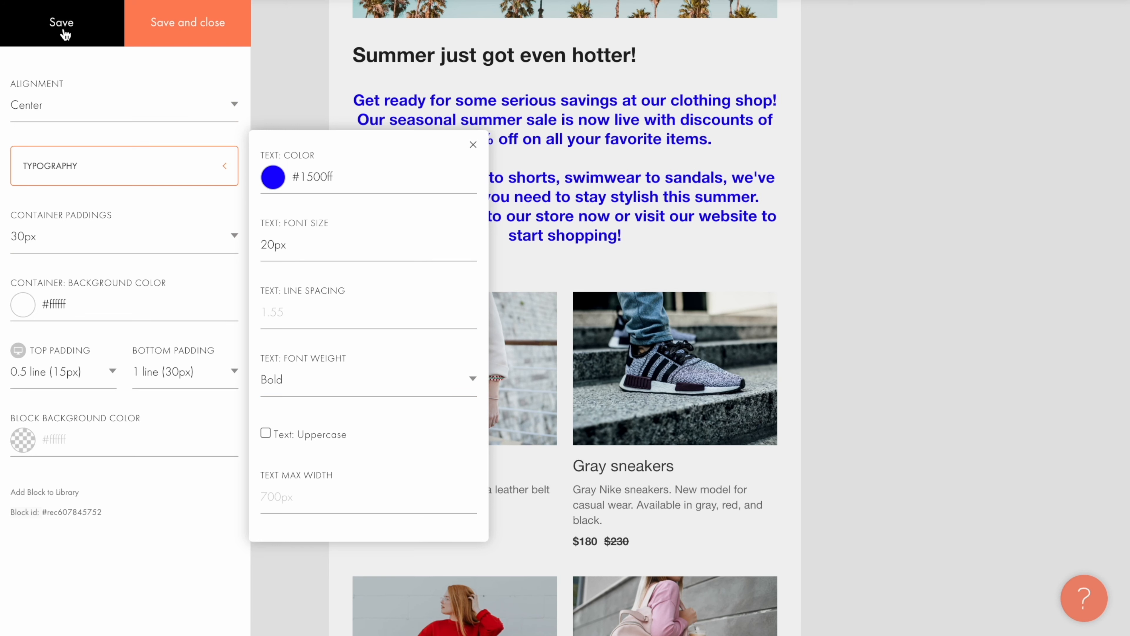
pyautogui.click(813, 205)
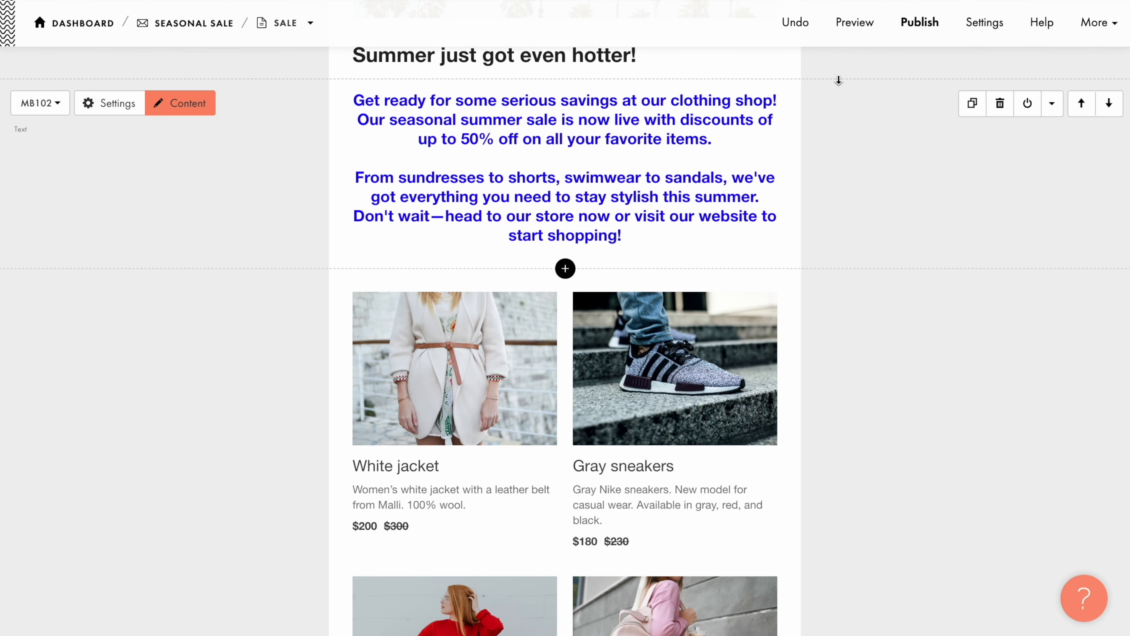
pyautogui.click(799, 30)
pyautogui.scroll(-10, 800, 30)
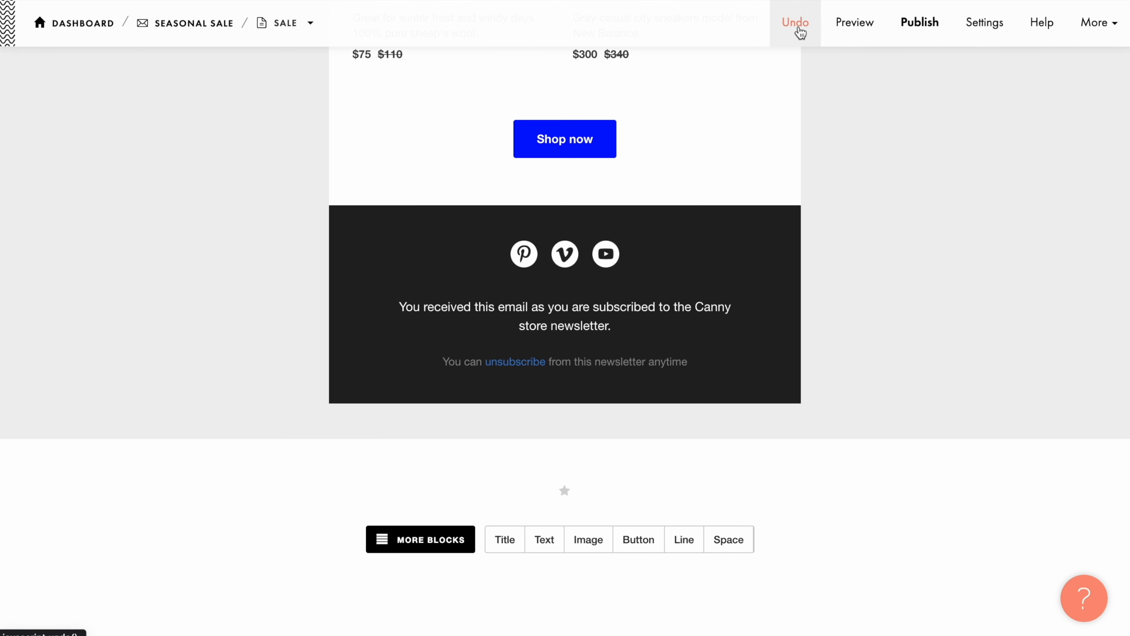
pyautogui.click(187, 110)
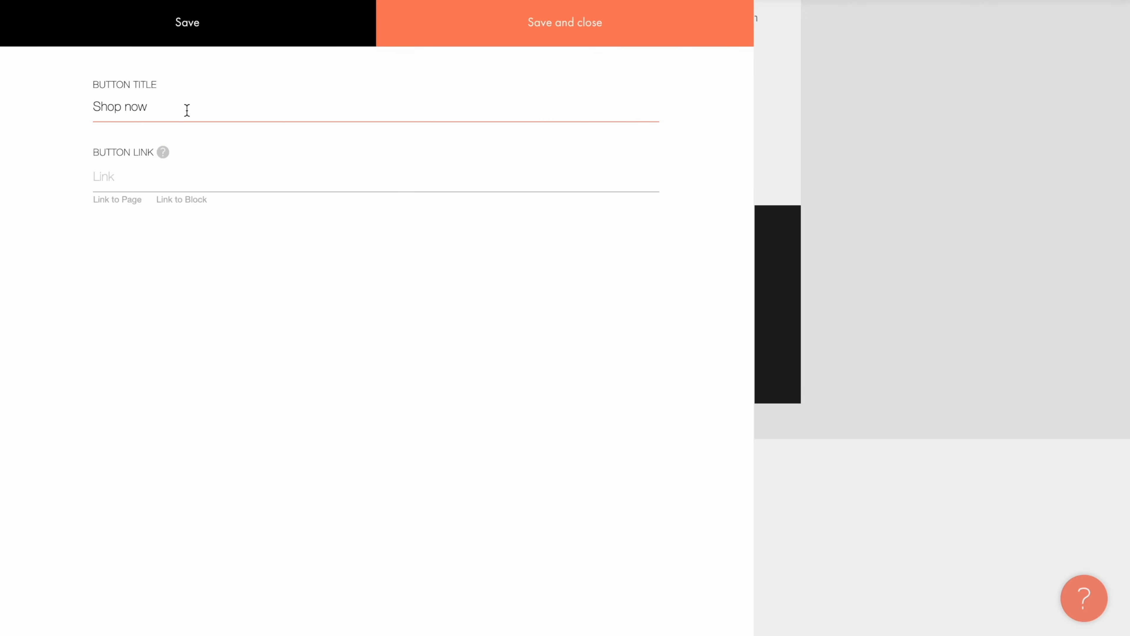
pyautogui.press('super+a')
pyautogui.write('Save Up to 50%')
pyautogui.click(276, 177)
pyautogui.write('www.cannystore.com/bigsummersale')
pyautogui.click(564, 63)
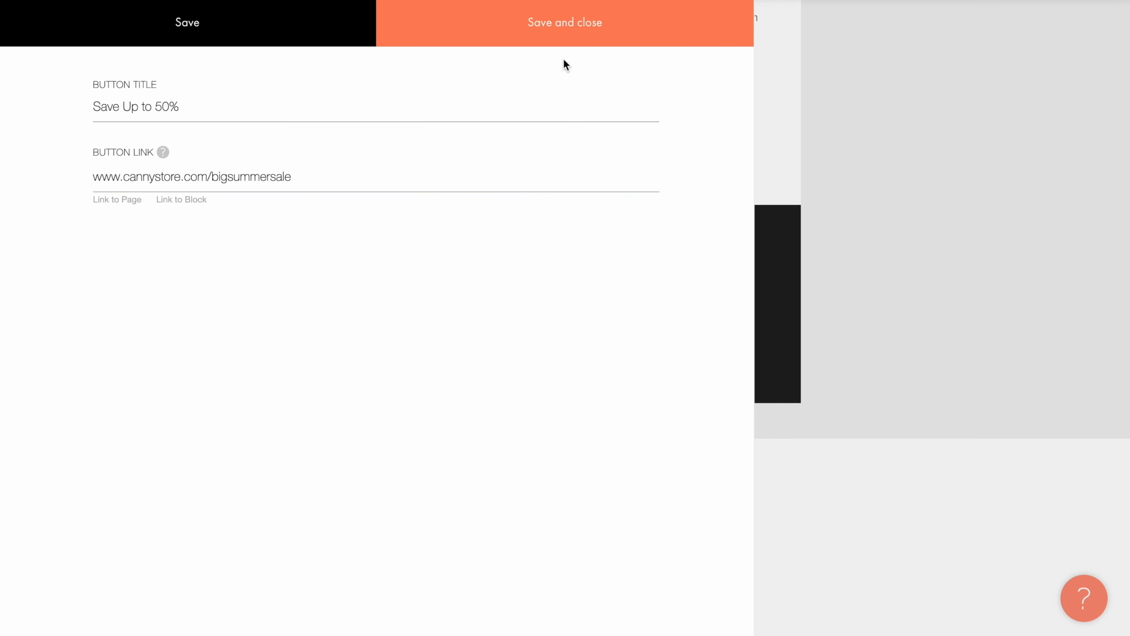
pyautogui.click(563, 25)
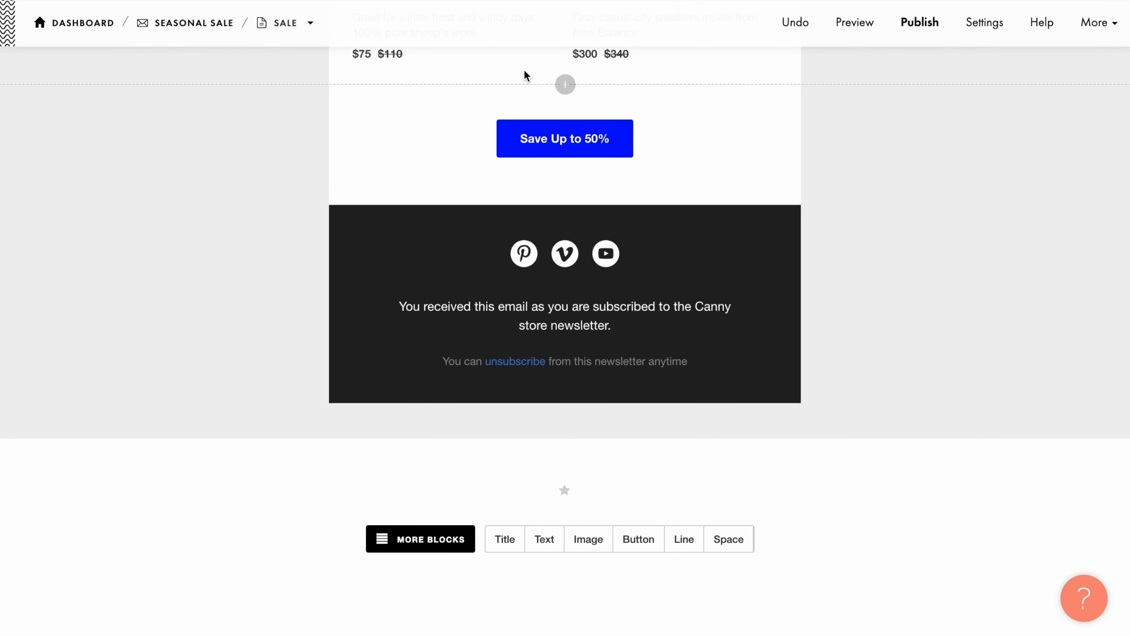
# - Set the "Save Up to 50%" button's background color to #00c3d5 and save the change
pyautogui.click(111, 112)
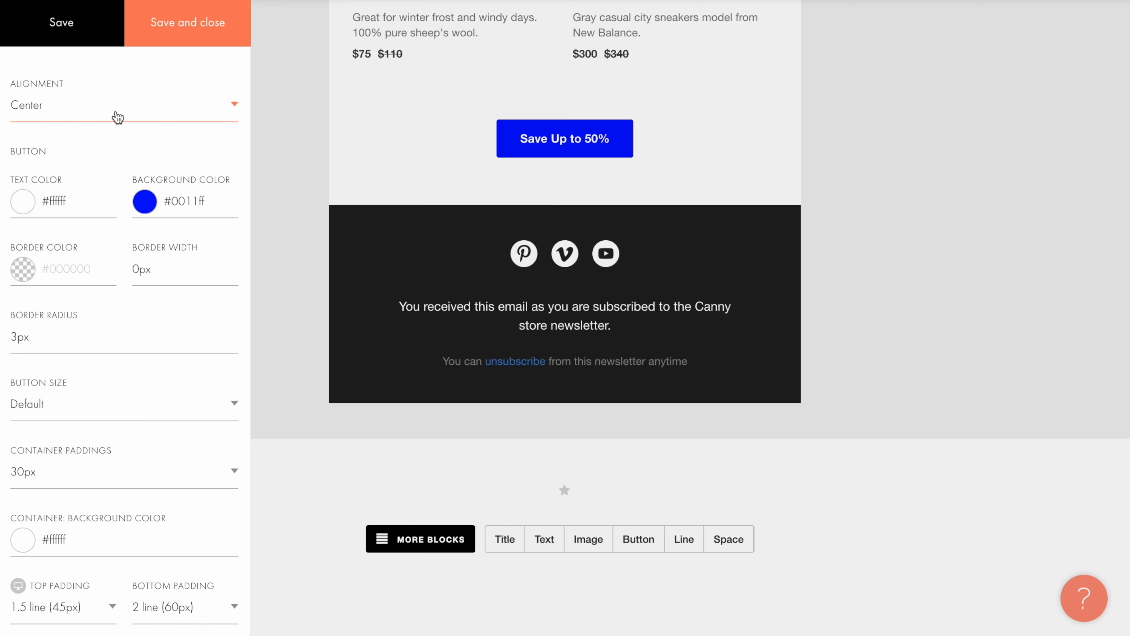
pyautogui.click(227, 196)
pyautogui.press('super+a')
pyautogui.write('#00c3d5')
pyautogui.click(55, 56)
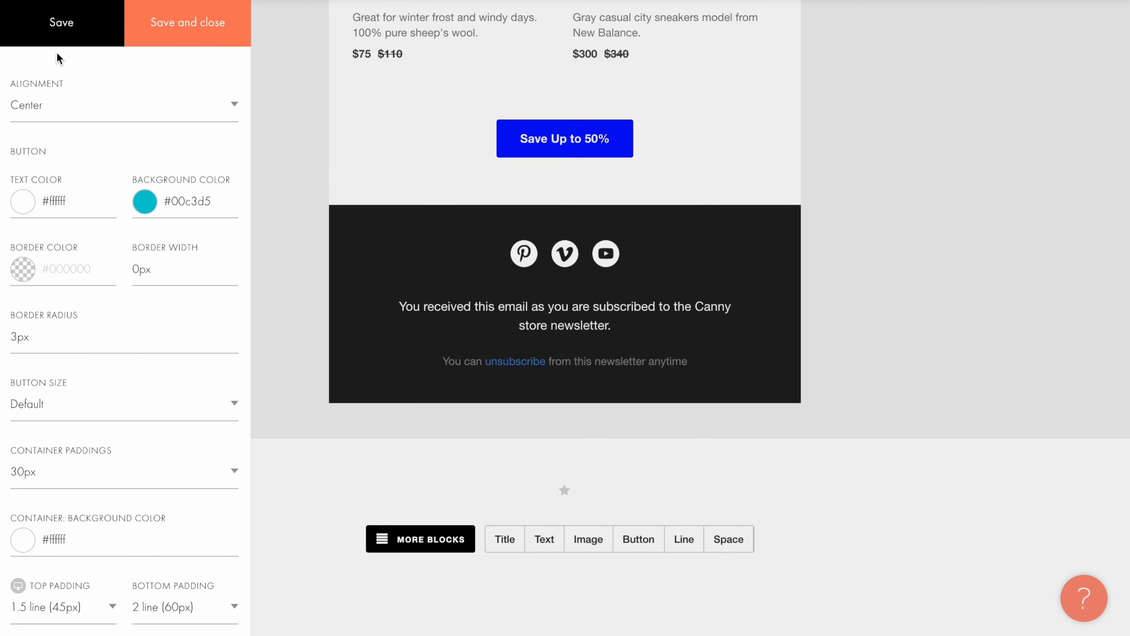
pyautogui.click(60, 25)
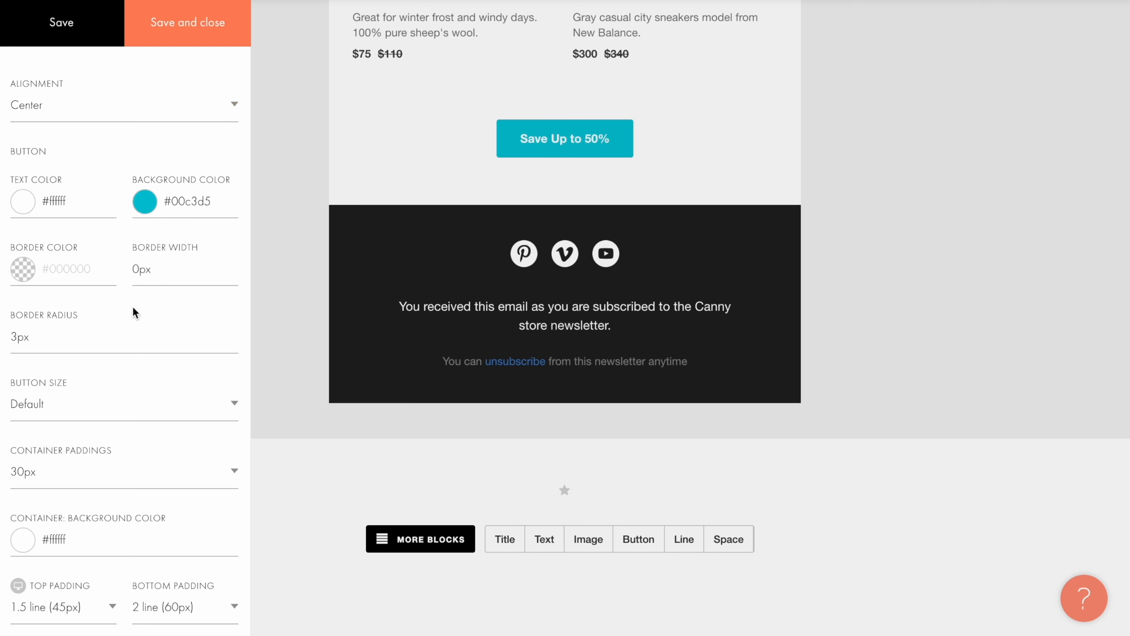
# - Set the button's border radius to 20px and its size to X-Large, saving and closing the settings
pyautogui.doubleClick(20, 337)
pyautogui.write('20px')
pyautogui.click(63, 32)
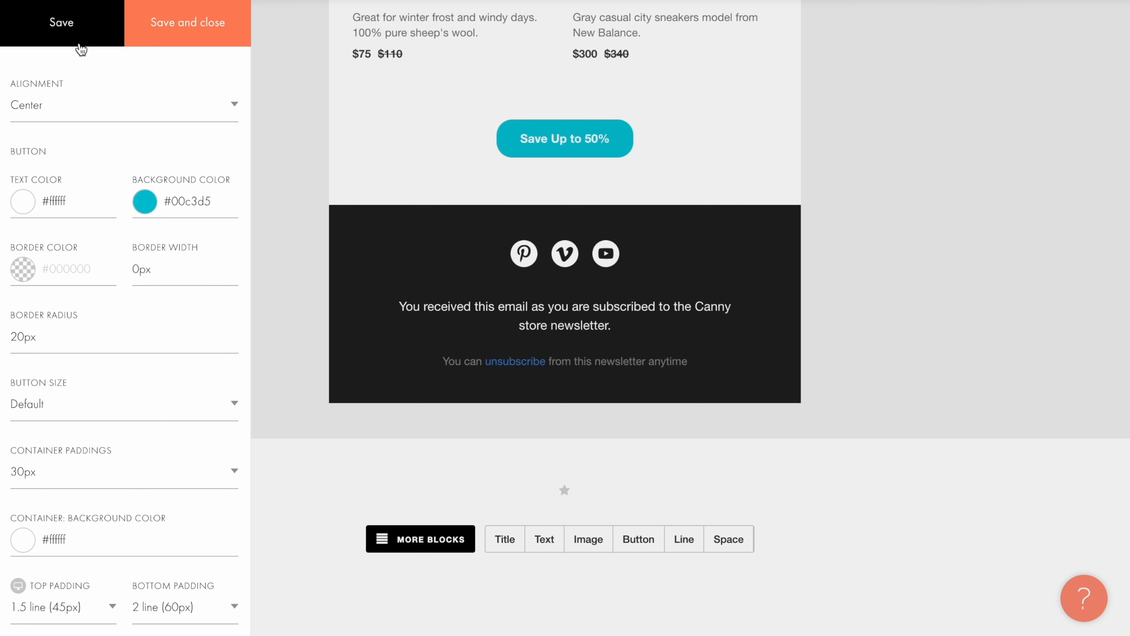
pyautogui.click(237, 404)
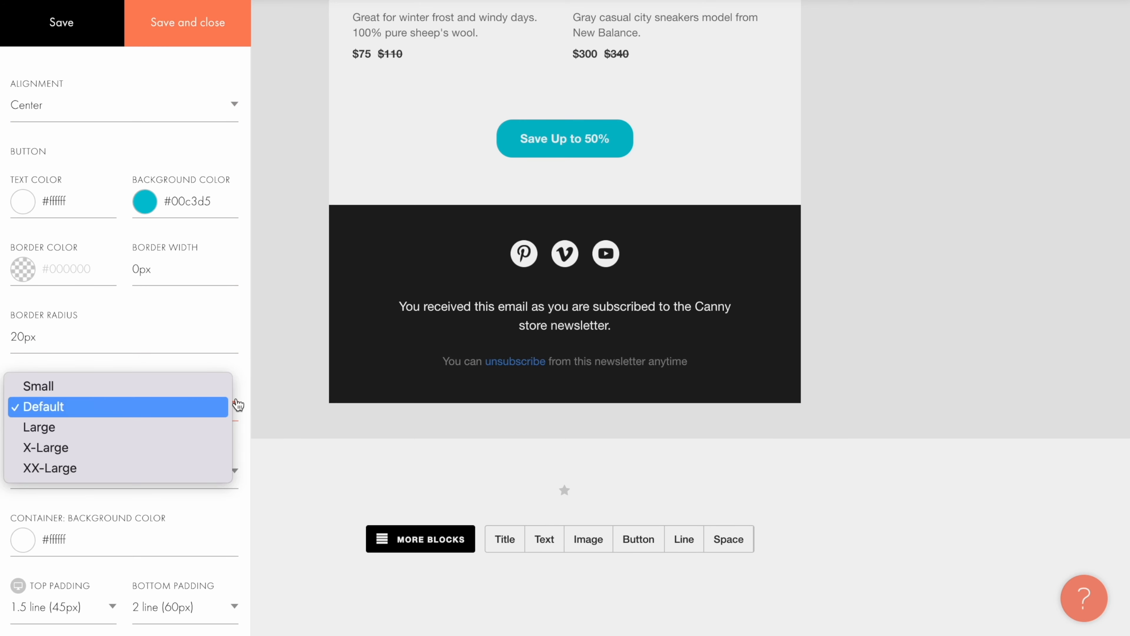
pyautogui.click(132, 455)
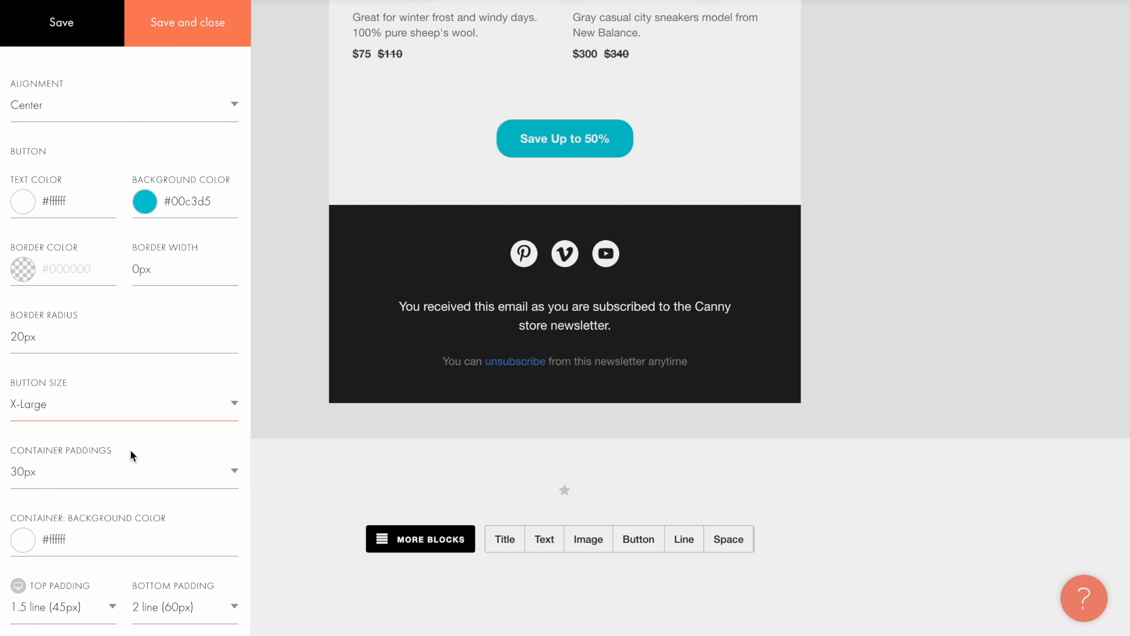
pyautogui.click(190, 23)
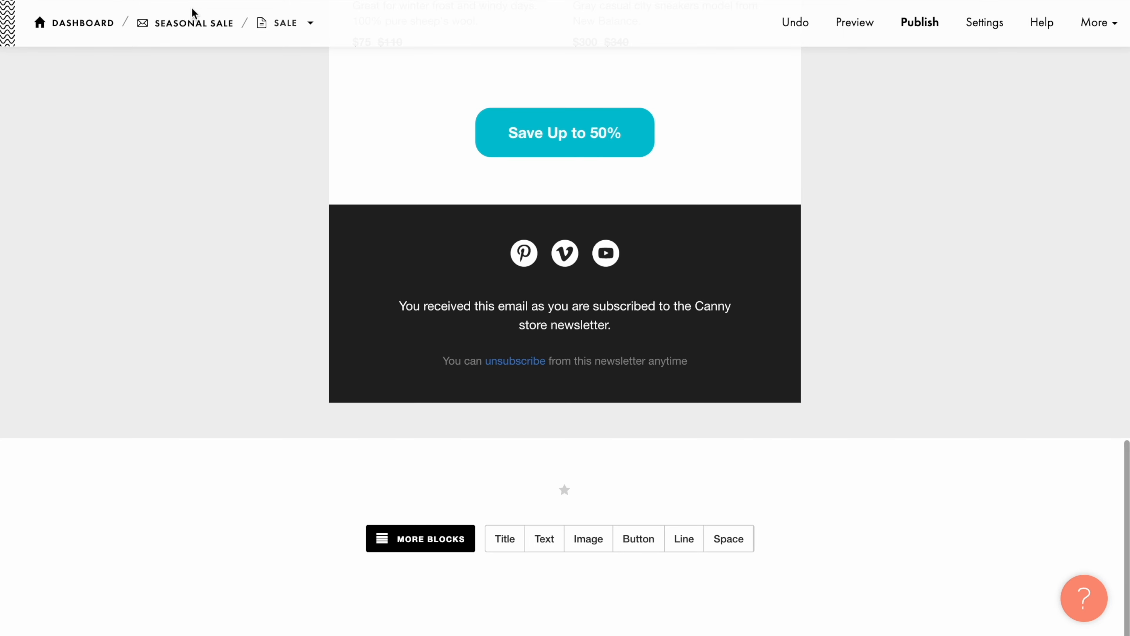
# - Delete the dark footer block and insert footer MF401 with social icons, title, description and logo below the button
pyautogui.moveTo(439, 288)
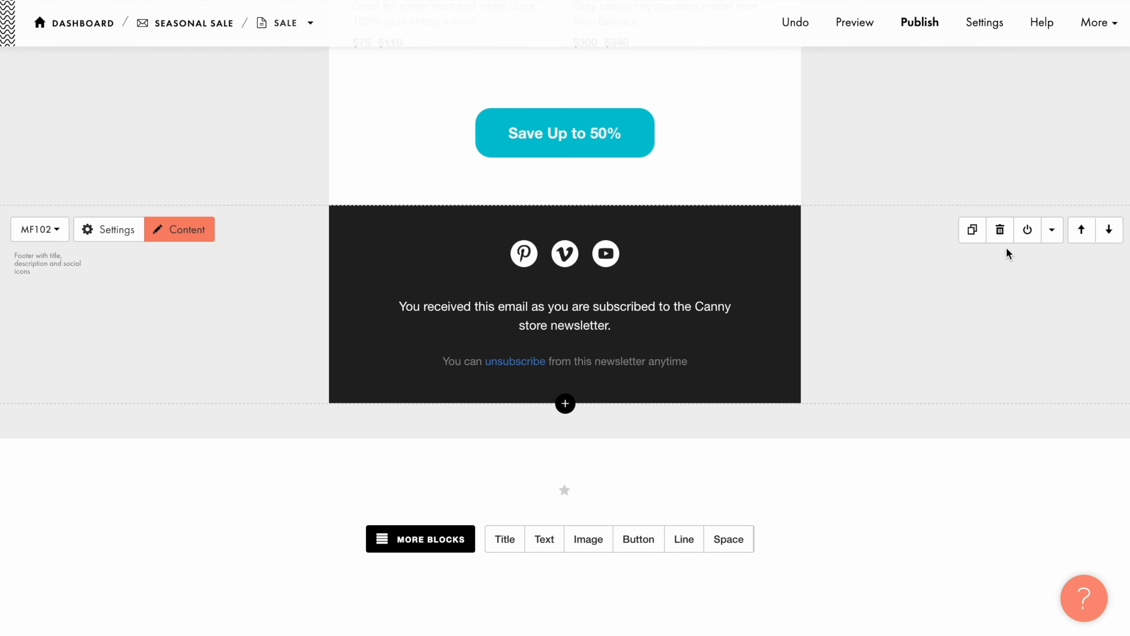
pyautogui.click(1001, 230)
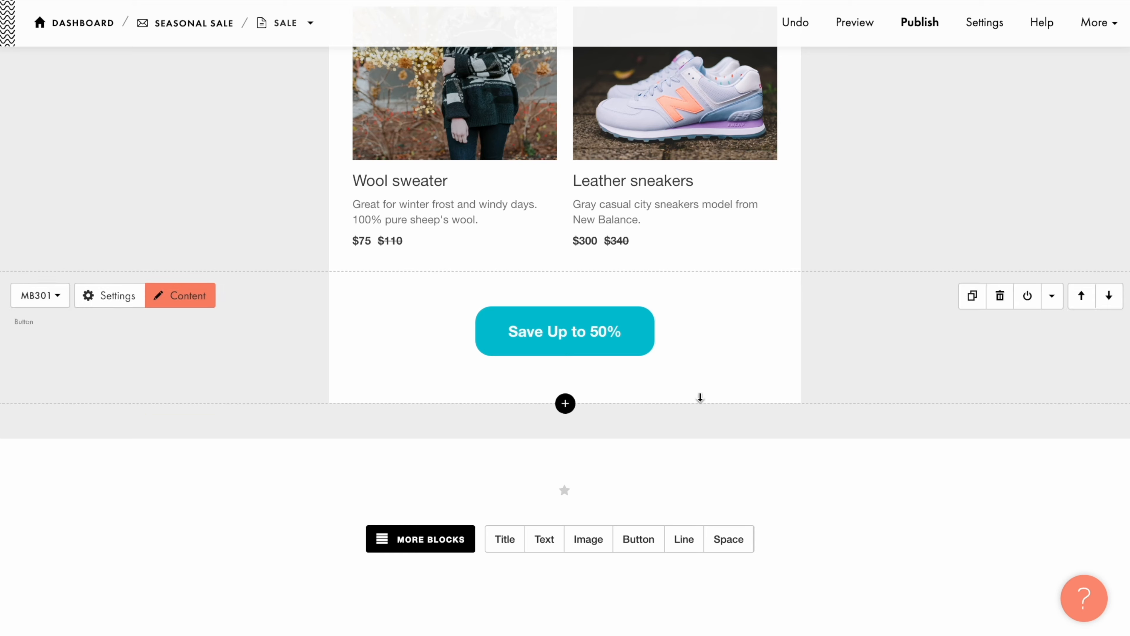
pyautogui.click(565, 404)
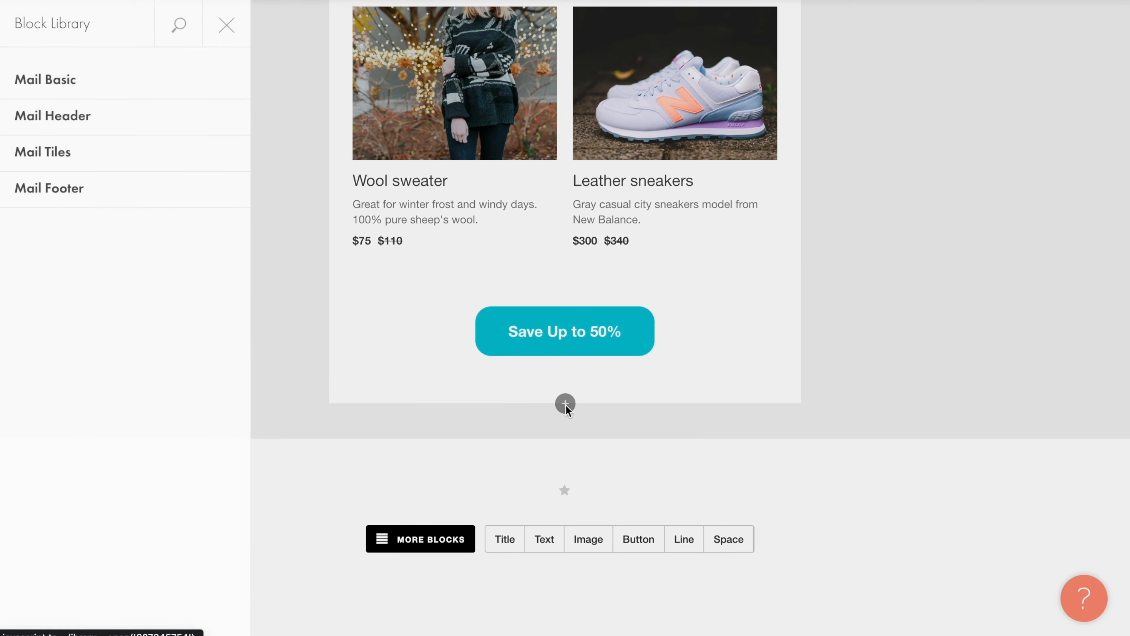
pyautogui.click(44, 194)
pyautogui.scroll(-10, 301, 202)
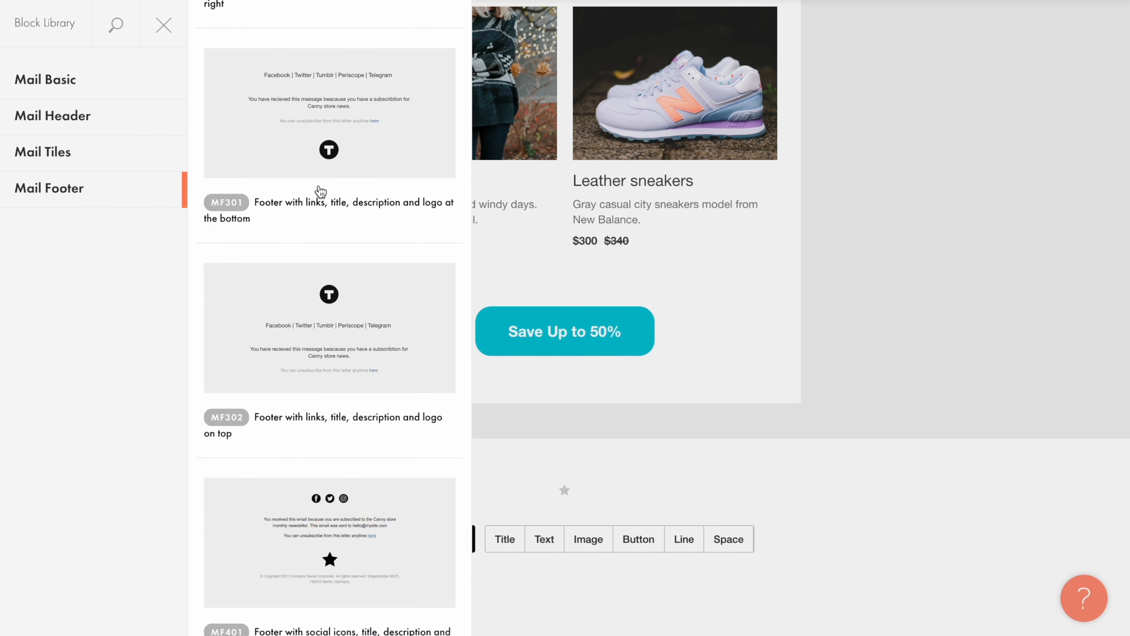
pyautogui.click(331, 307)
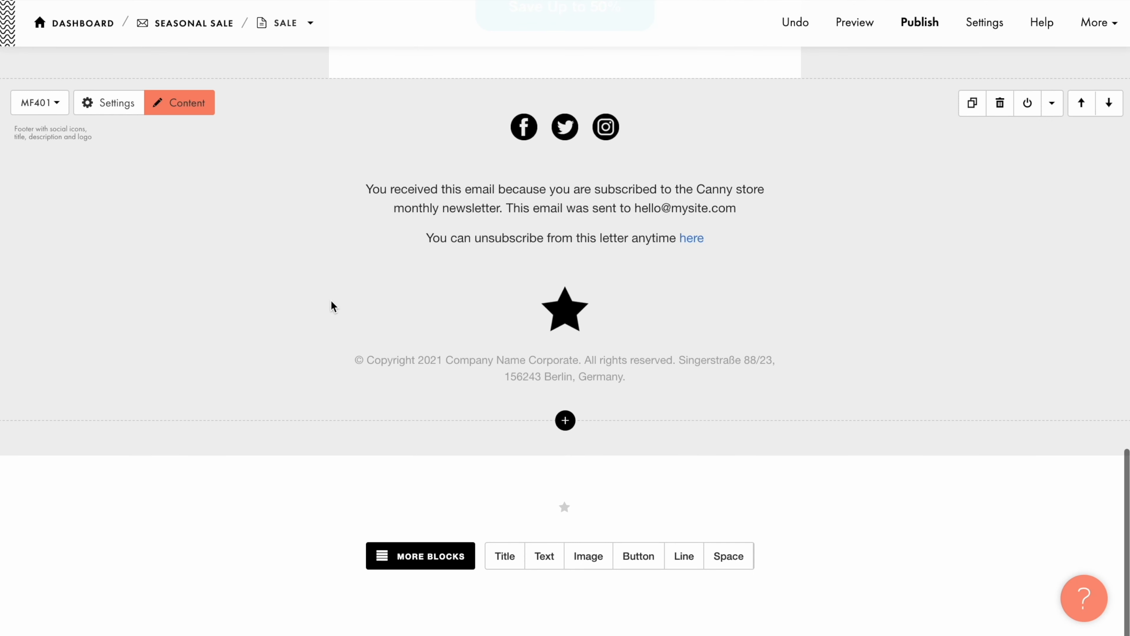
# - Set the new footer's container background color to #f7ff9d and save it
pyautogui.click(117, 109)
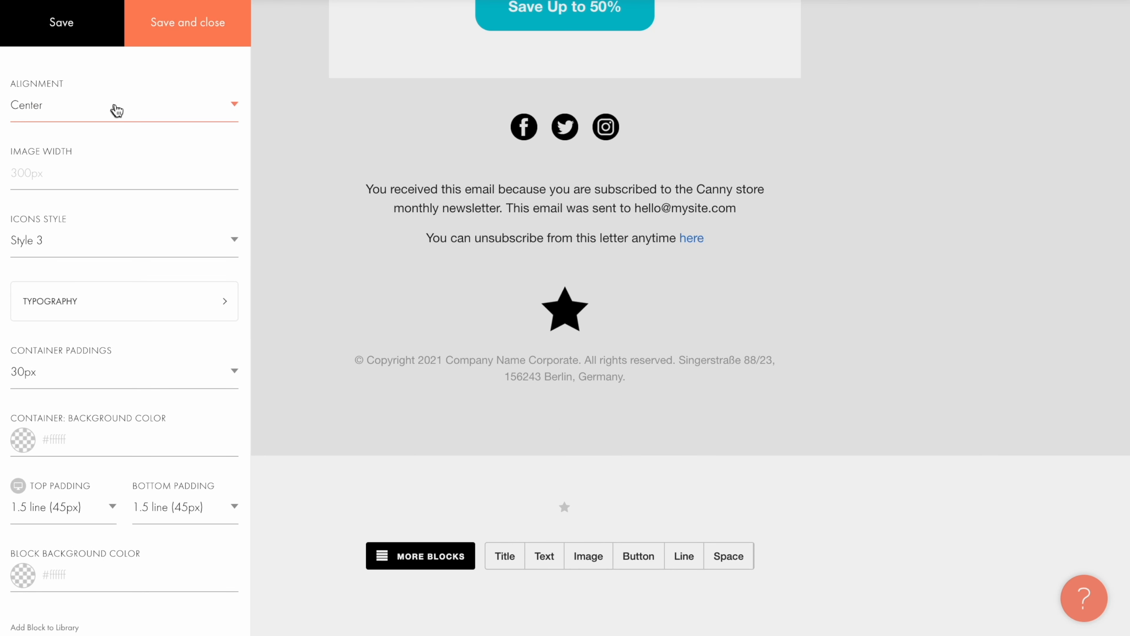
pyautogui.click(22, 440)
pyautogui.press('super+v')
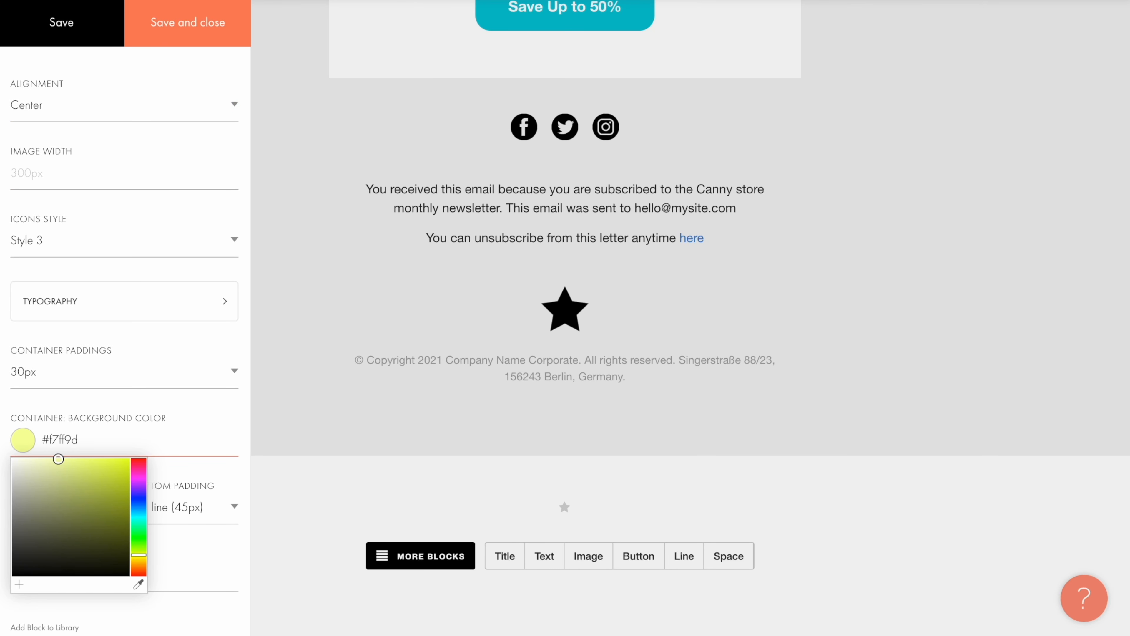
pyautogui.click(188, 31)
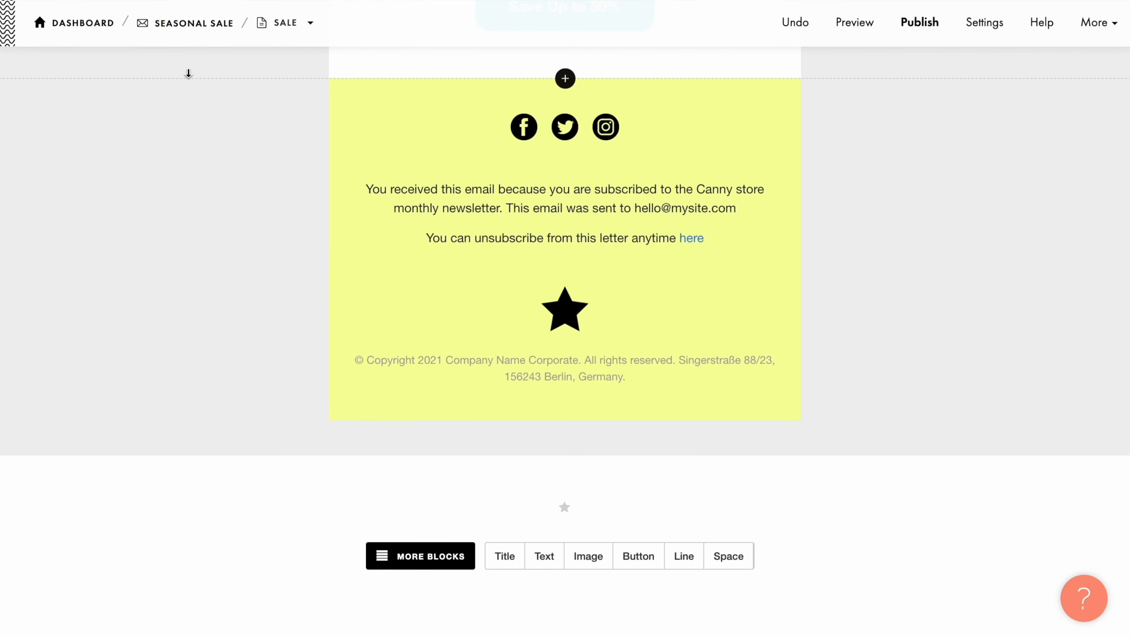
# - Clear the Facebook and Twitter profile URLs in the footer's content
pyautogui.click(187, 89)
pyautogui.scroll(-10, 190, 103)
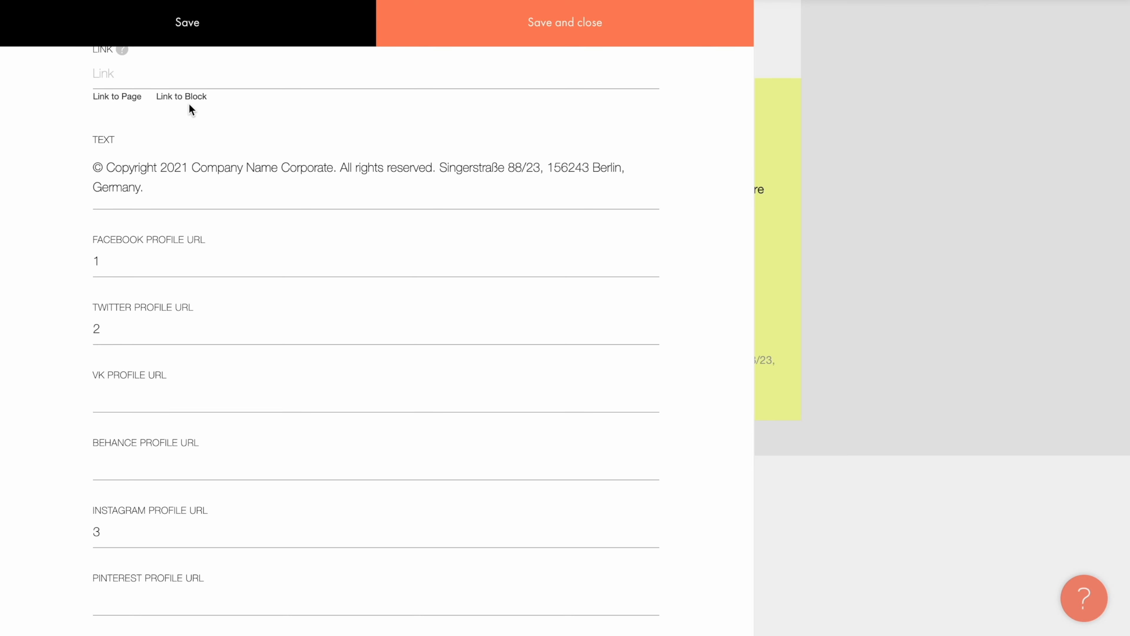
pyautogui.click(222, 261)
pyautogui.click(263, 330)
pyautogui.press('BackSpace')
pyautogui.doubleClick(352, 525)
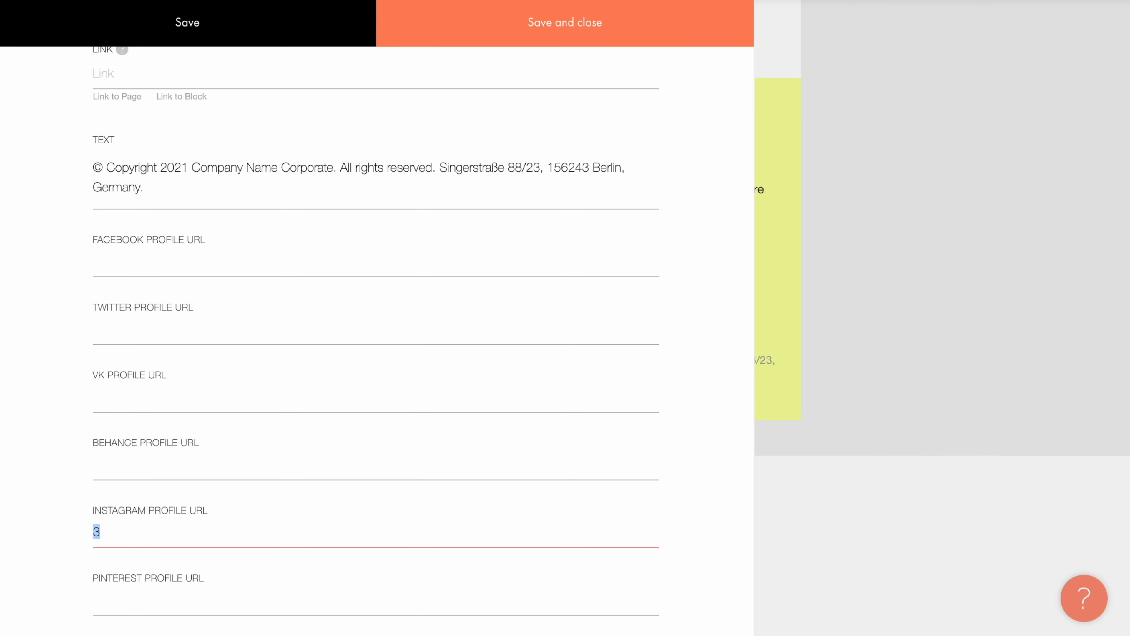
pyautogui.write('www.instagram.com/cannystore/')
pyautogui.scroll(-8, 352, 556)
pyautogui.click(359, 347)
pyautogui.write('www.youtube.com/@CannyStore')
pyautogui.click(568, 28)
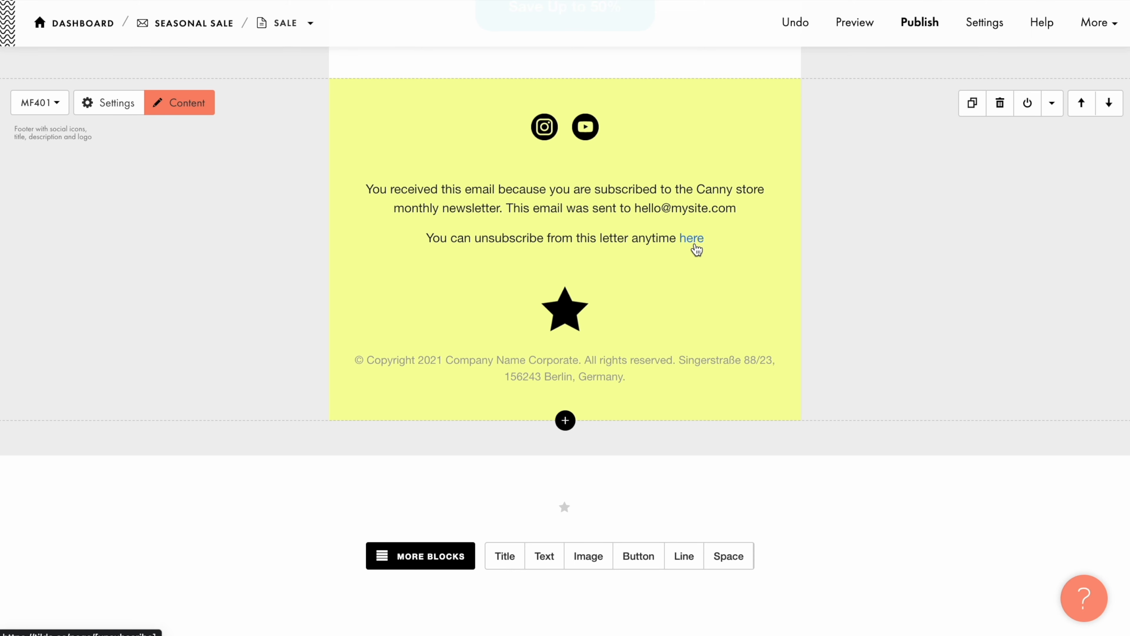
# - Review the page's general settings for title, URL, background and link color, and close them without saving
pyautogui.click(985, 30)
pyautogui.scroll(-3, 953, 65)
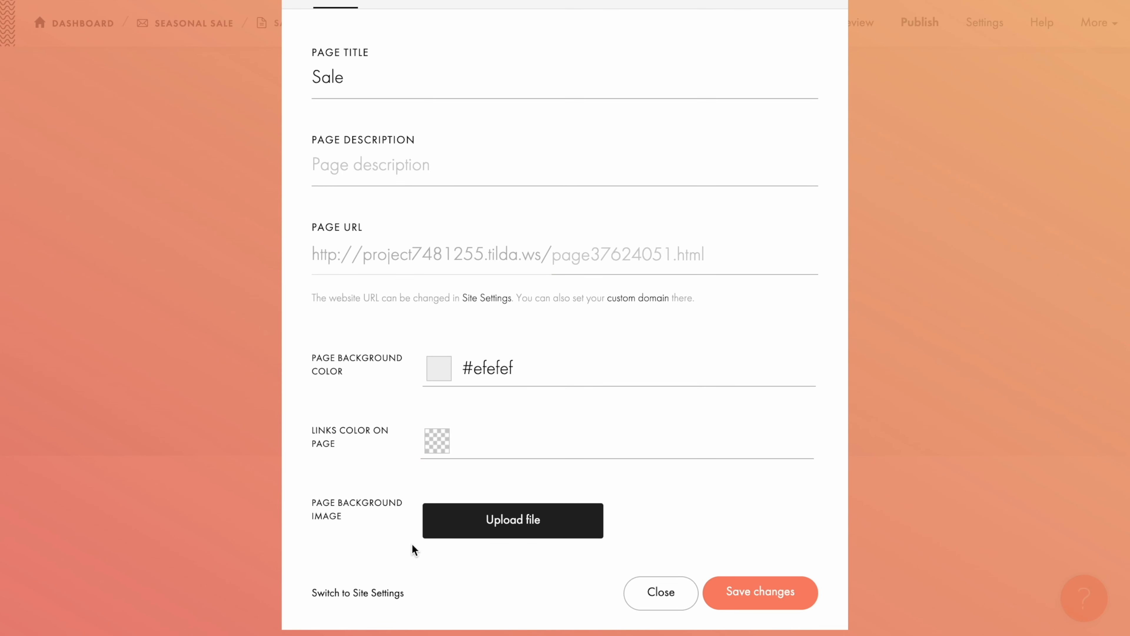
pyautogui.click(663, 593)
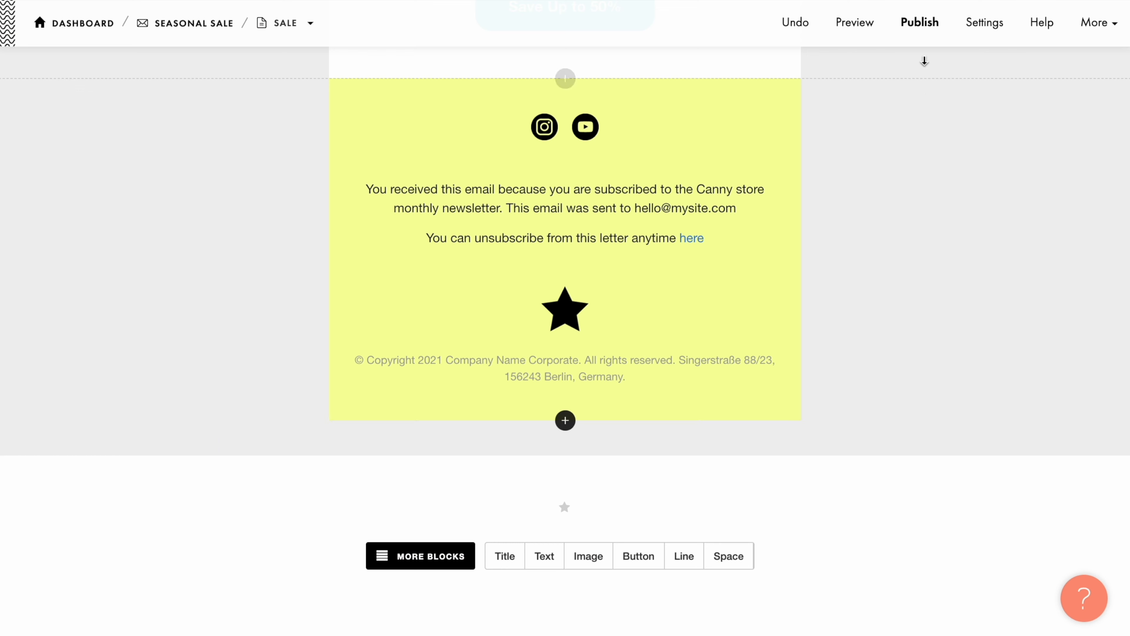
# - Publish the email page, view its public URL, and close the publishing dialog
pyautogui.click(926, 27)
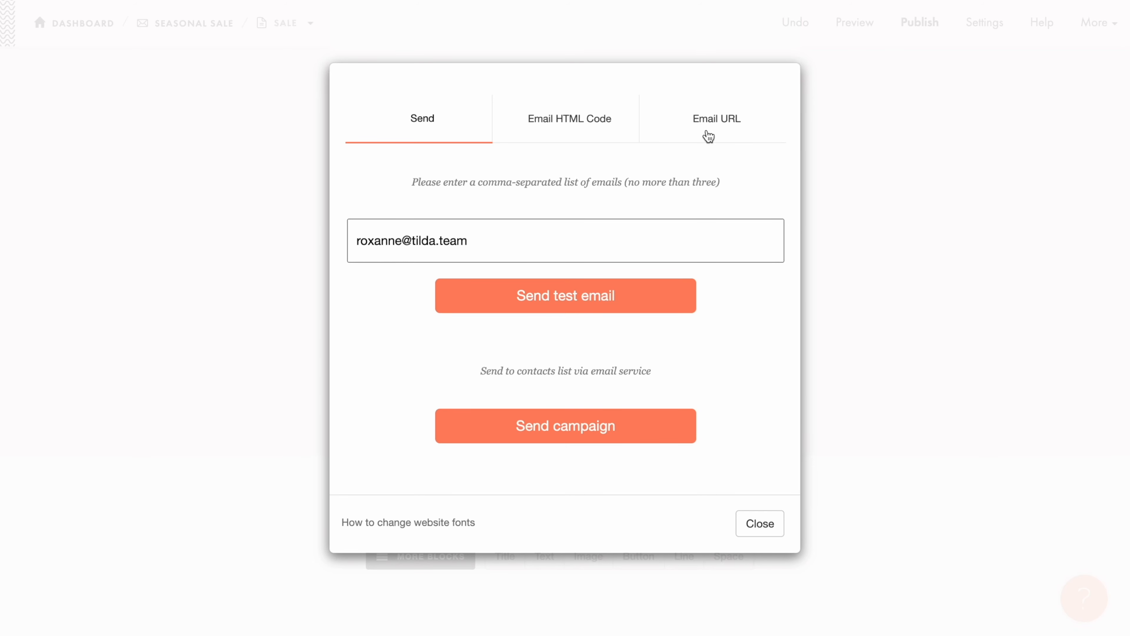
pyautogui.click(716, 129)
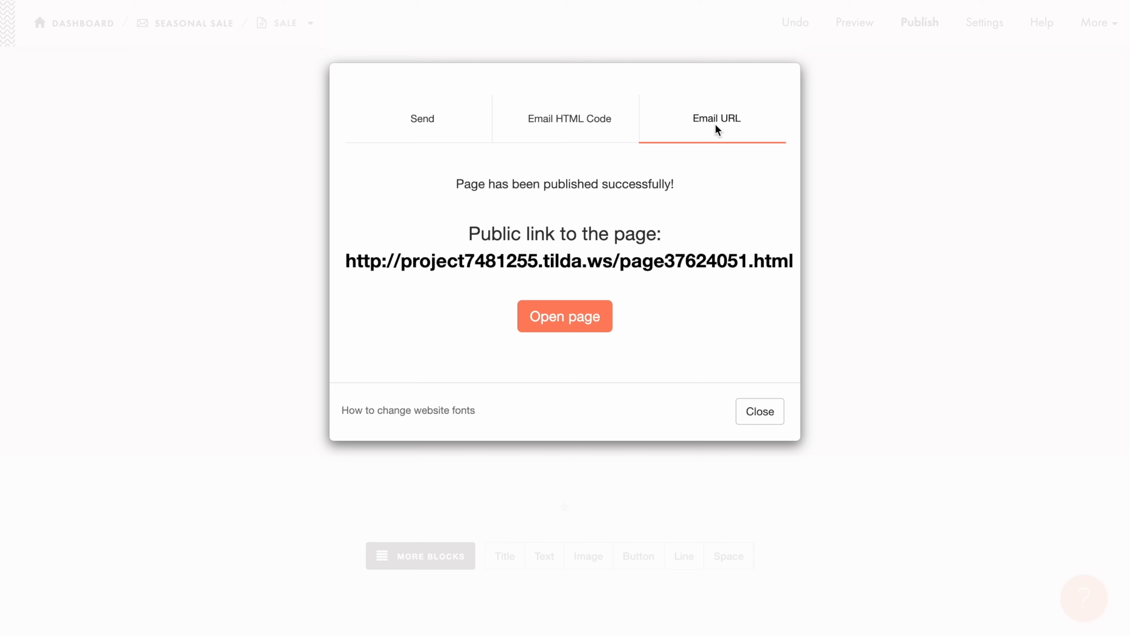
pyautogui.click(762, 414)
# - Change the page URL's ending to "promo" in the page settings and save the changes
pyautogui.click(986, 24)
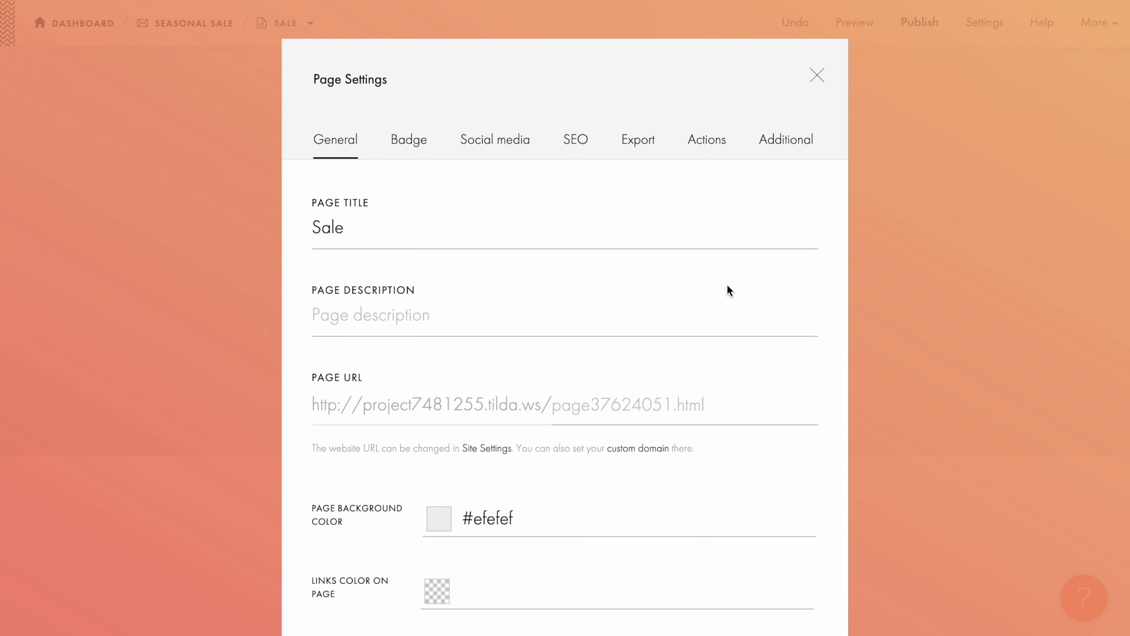
pyautogui.click(646, 392)
pyautogui.write('promo')
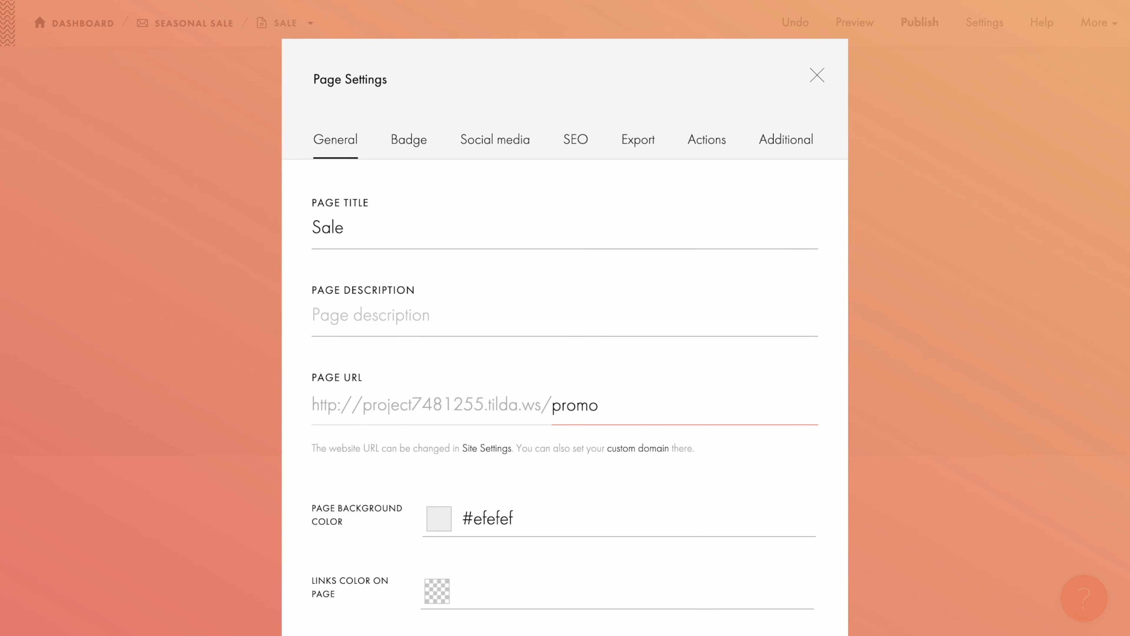
pyautogui.scroll(-4, 750, 450)
pyautogui.click(758, 594)
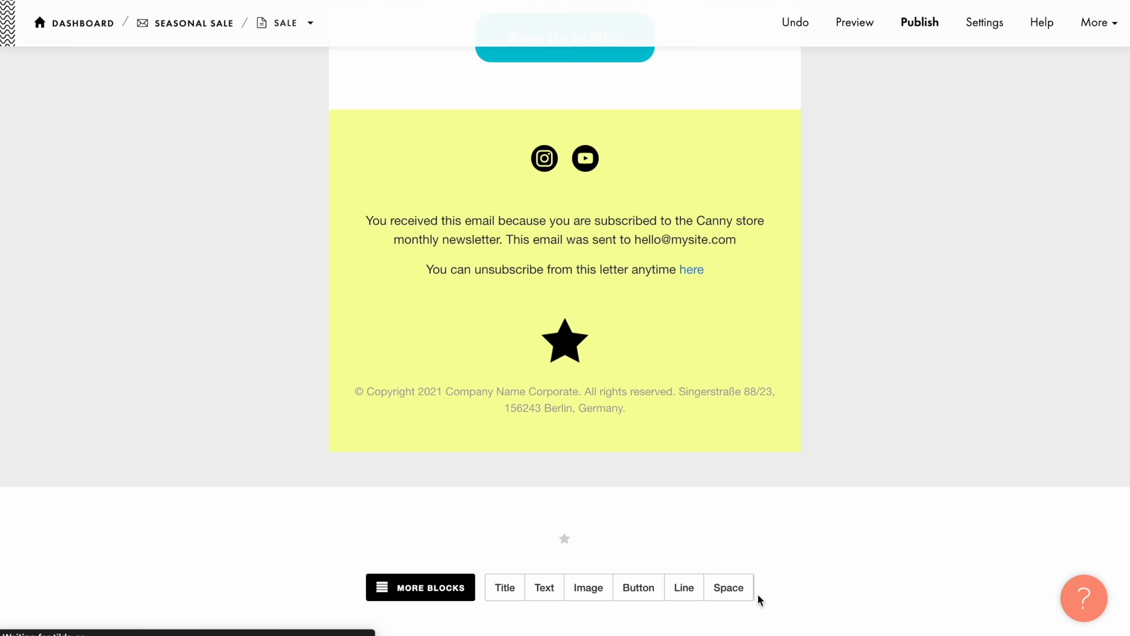
# - Publish the email page again and open its public link ending in /promo to check the whole page
pyautogui.click(922, 26)
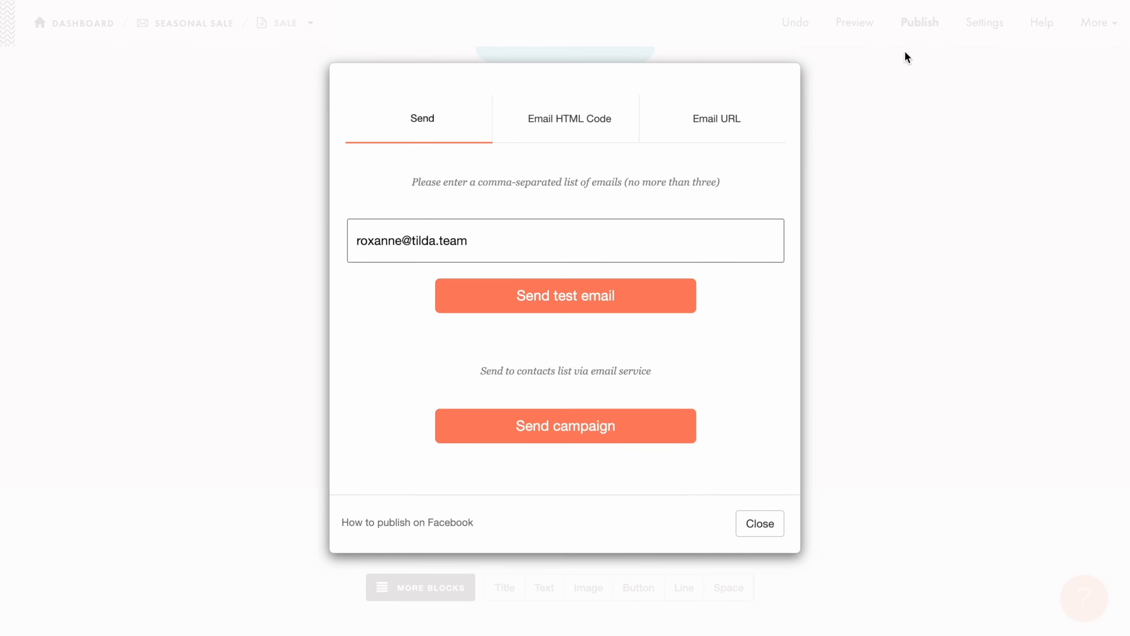
pyautogui.click(721, 120)
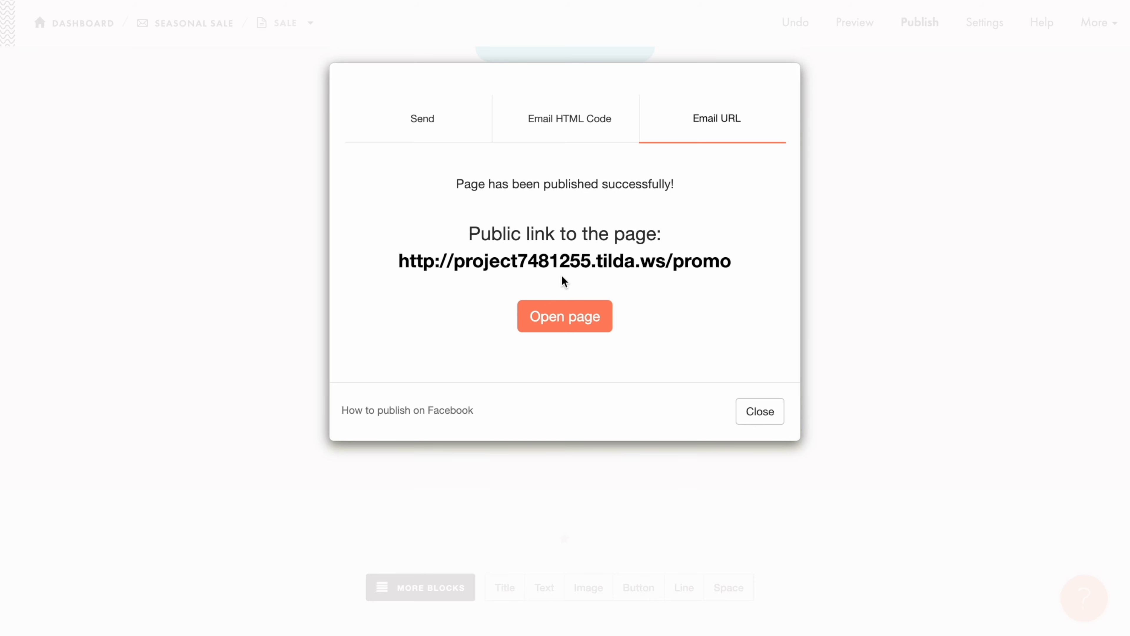
pyautogui.click(569, 262)
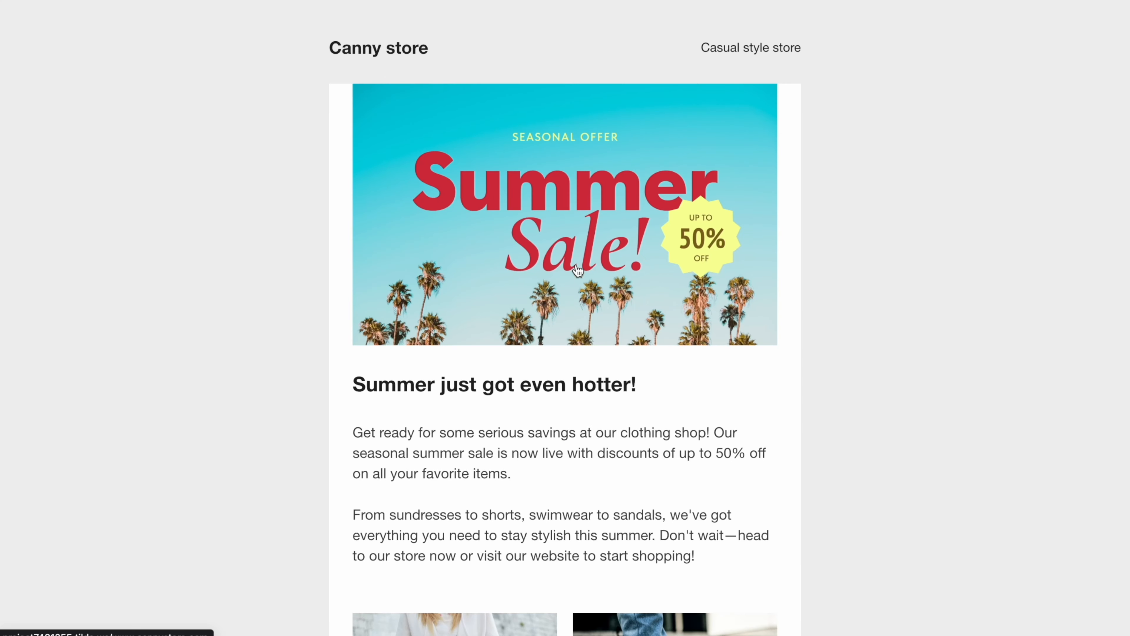
pyautogui.scroll(-20, 578, 270)
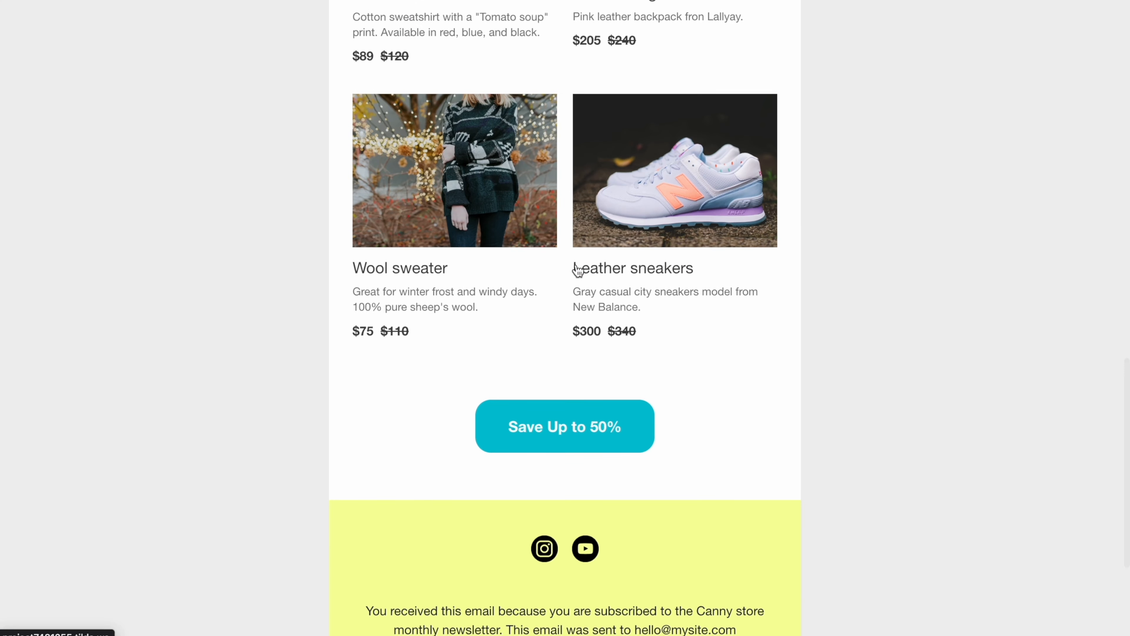
pyautogui.scroll(10, 577, 270)
pyautogui.scroll(-9, 577, 270)
pyautogui.scroll(-2, 578, 270)
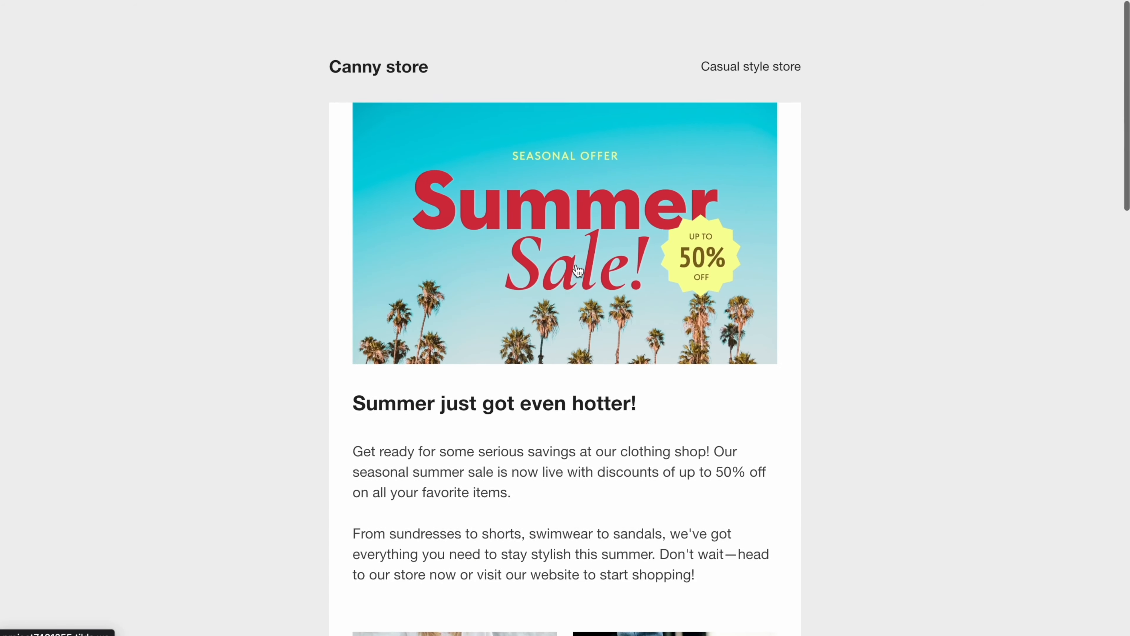
pyautogui.scroll(-1, 565, 339)
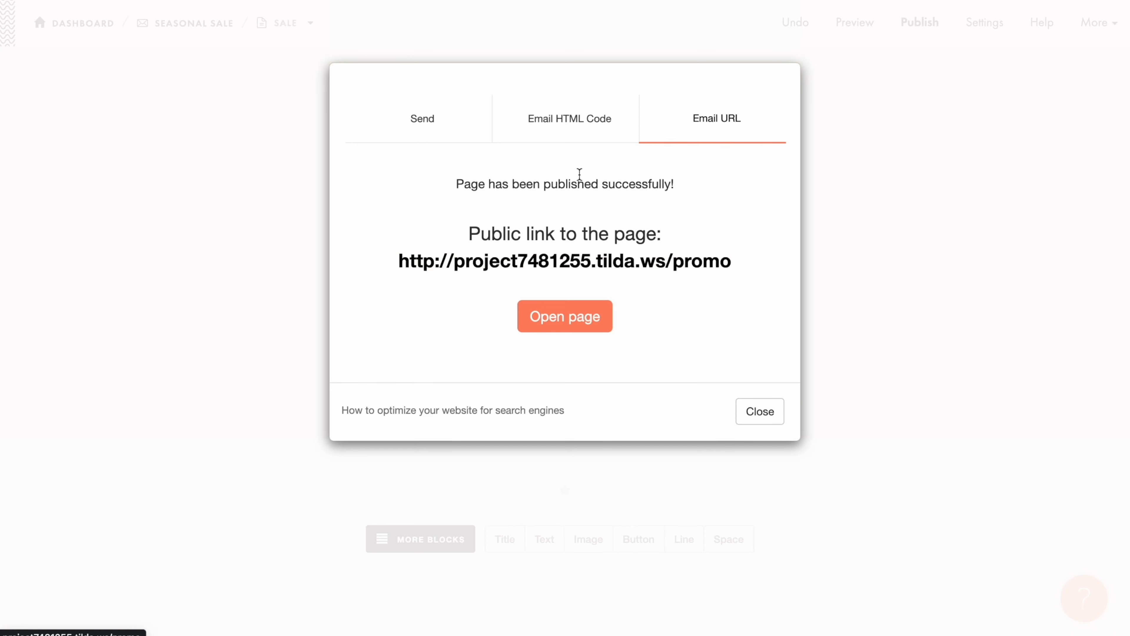
# - Copy the email's HTML code, then switch to Brevo and create a regular email campaign named "Seasonal sale"
pyautogui.click(556, 119)
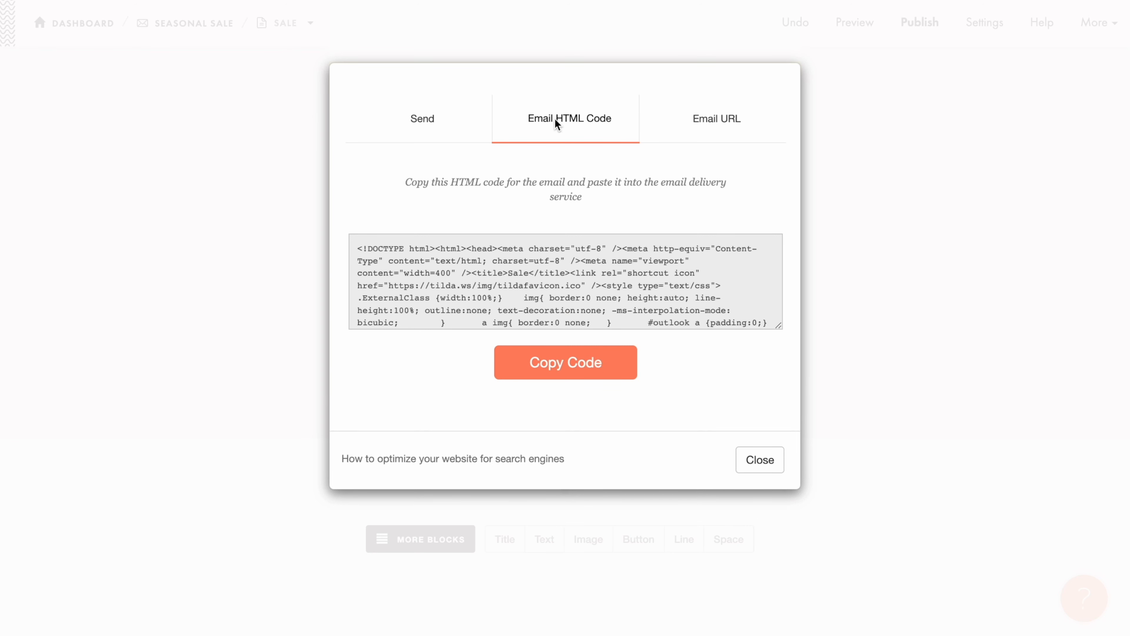
pyautogui.click(569, 367)
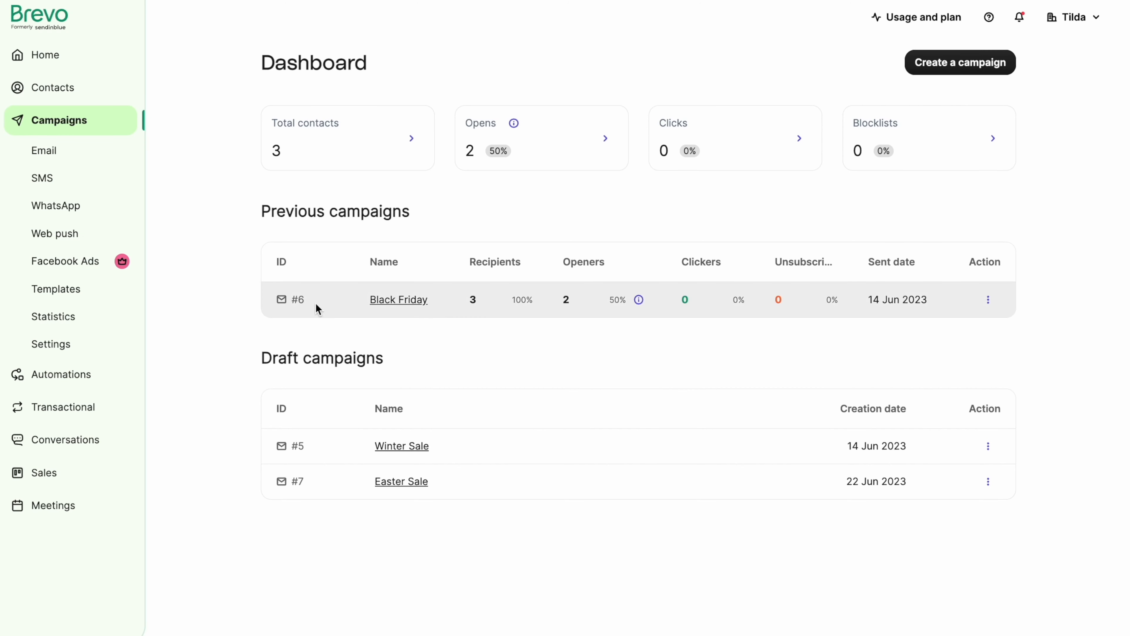
pyautogui.click(52, 155)
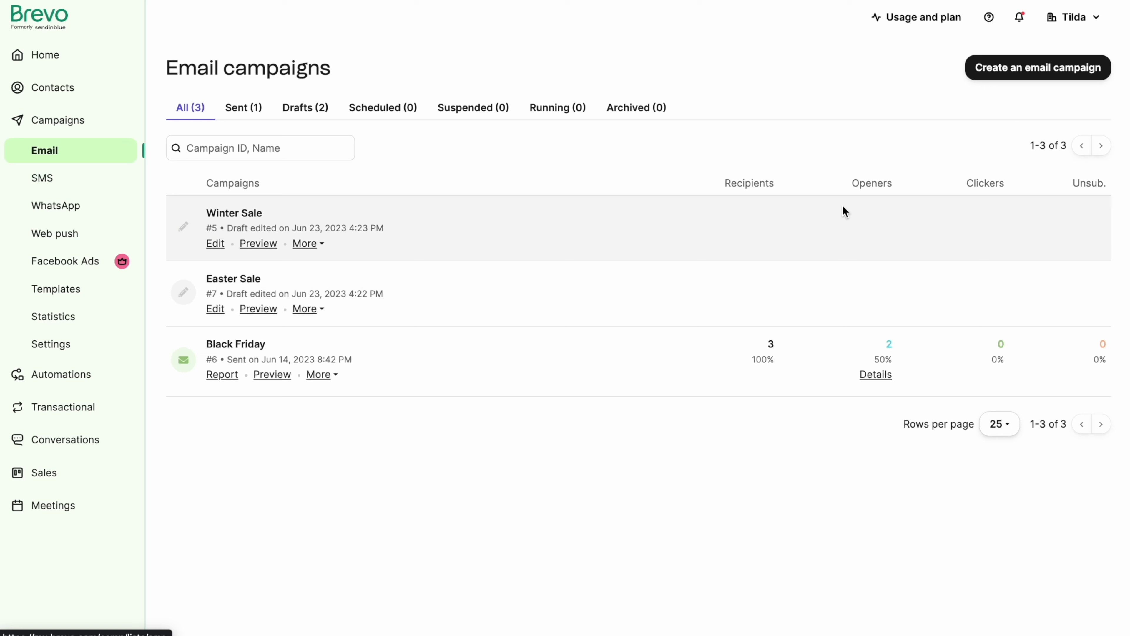
pyautogui.click(1028, 76)
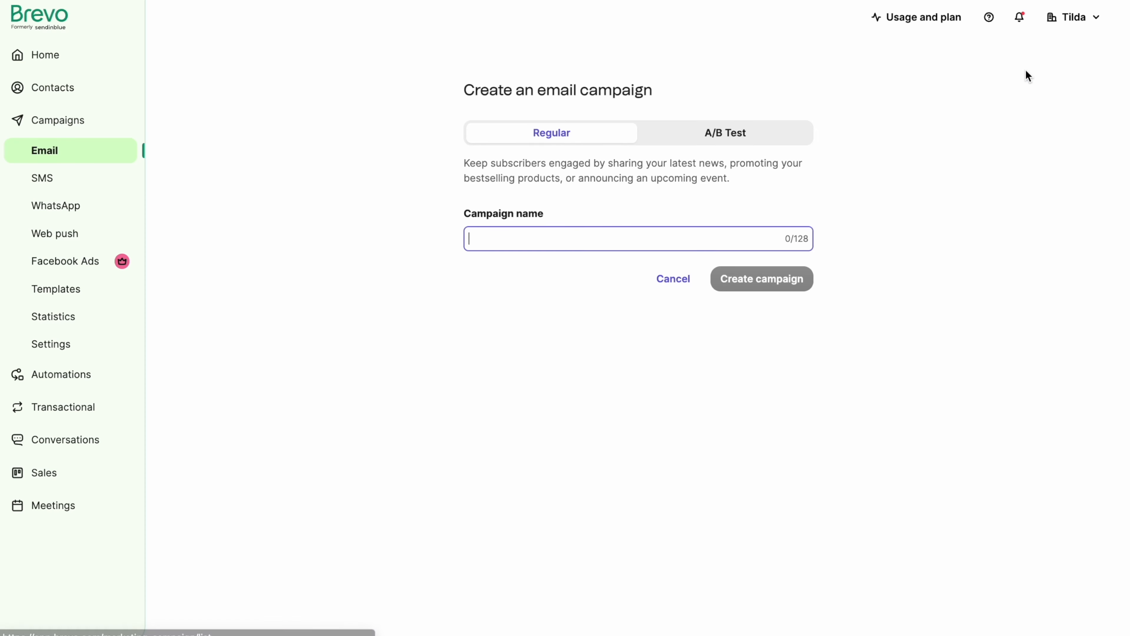
pyautogui.write('Seasonal sale')
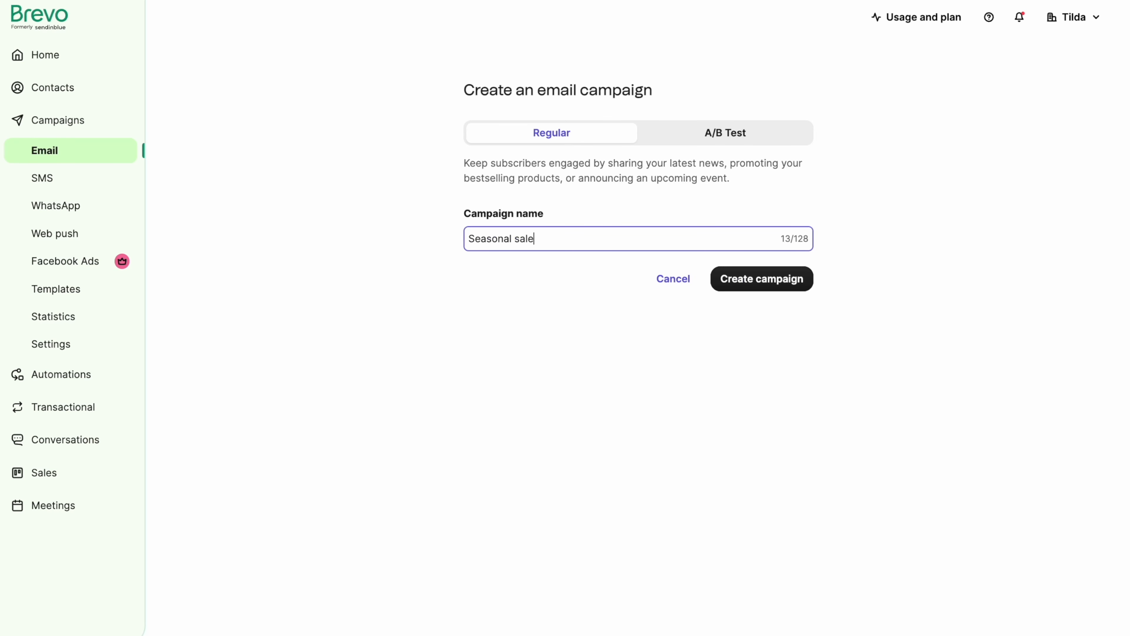
pyautogui.click(755, 281)
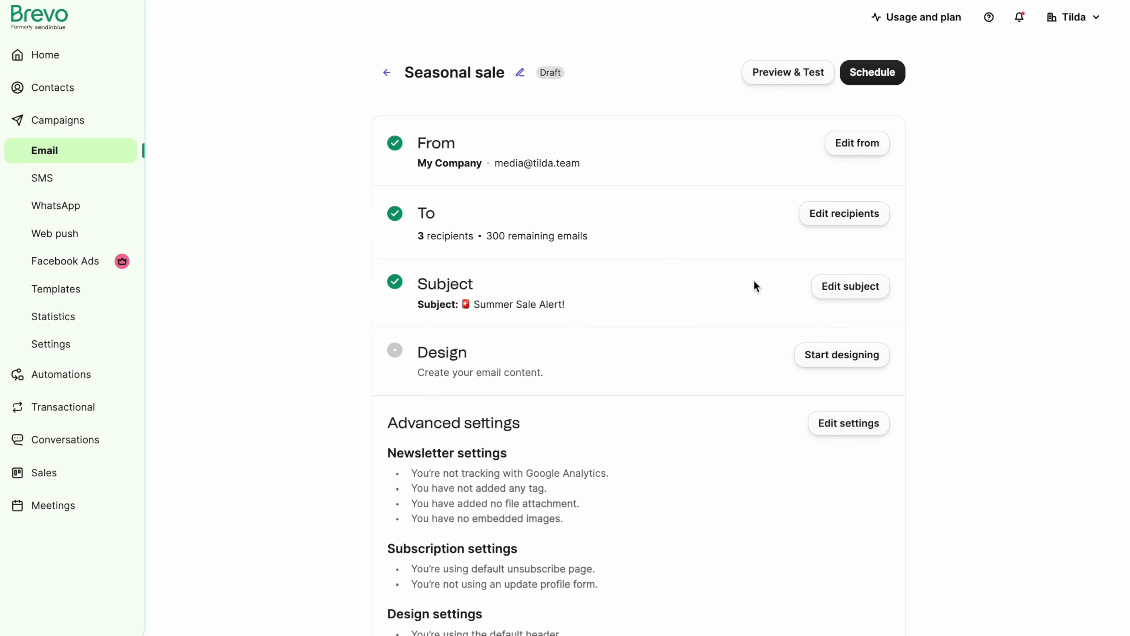
# - Design the Brevo campaign by coding it in the HTML Editor: paste the copied email code and continue
pyautogui.click(833, 364)
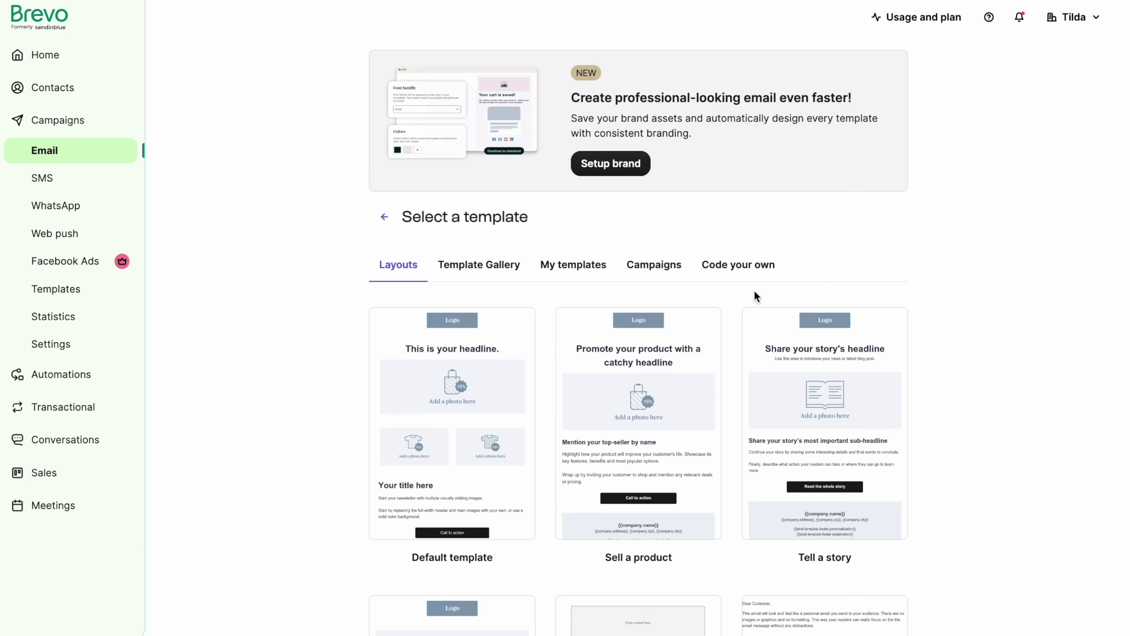
pyautogui.click(732, 269)
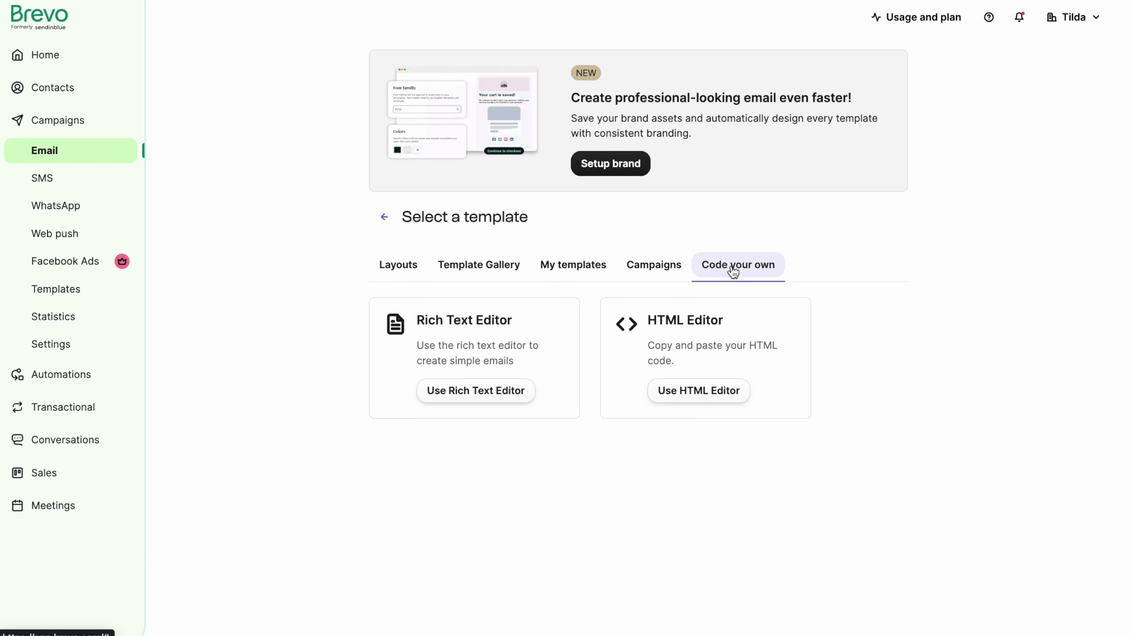
pyautogui.click(711, 400)
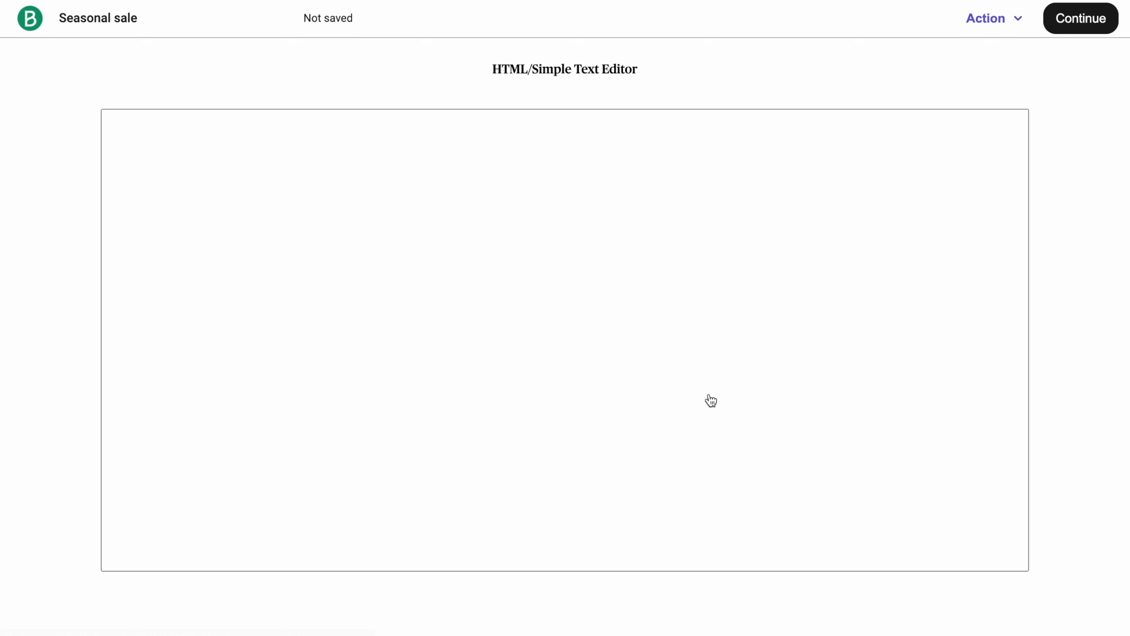
pyautogui.click(723, 309)
pyautogui.press('super+v')
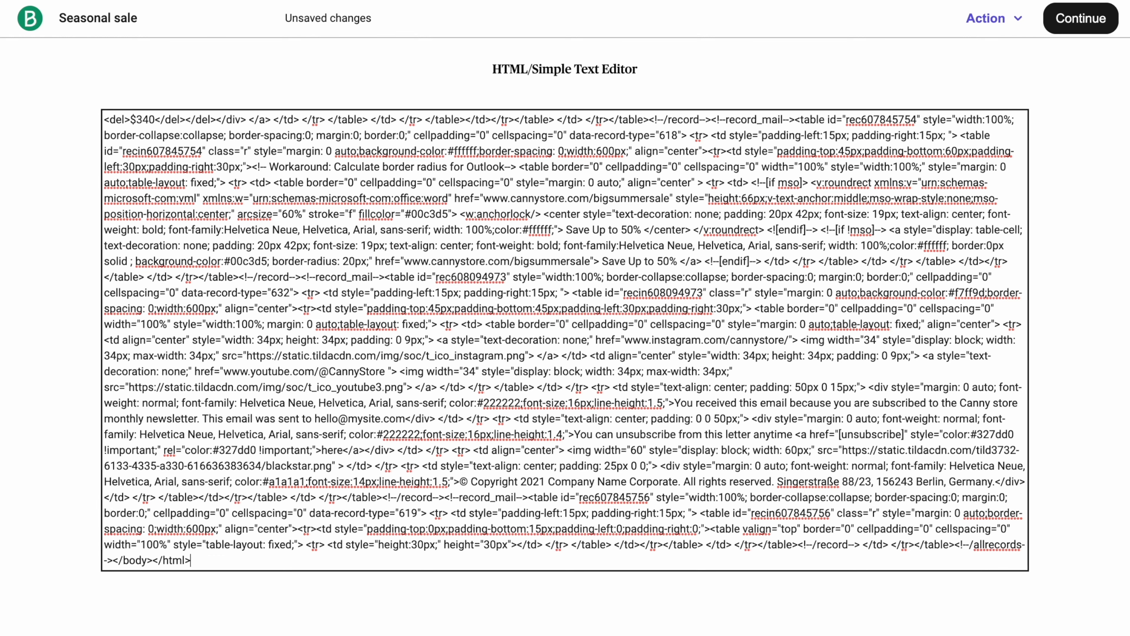
pyautogui.click(1082, 25)
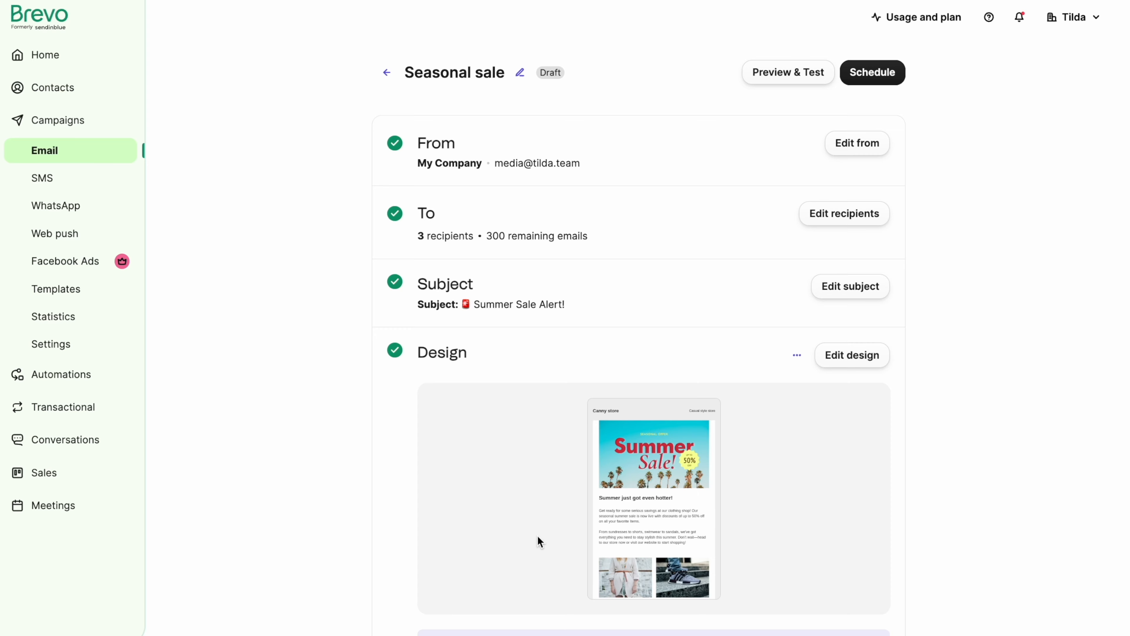
# - Preview the campaign's email design, close the preview, and start scheduling the campaign
pyautogui.moveTo(602, 553)
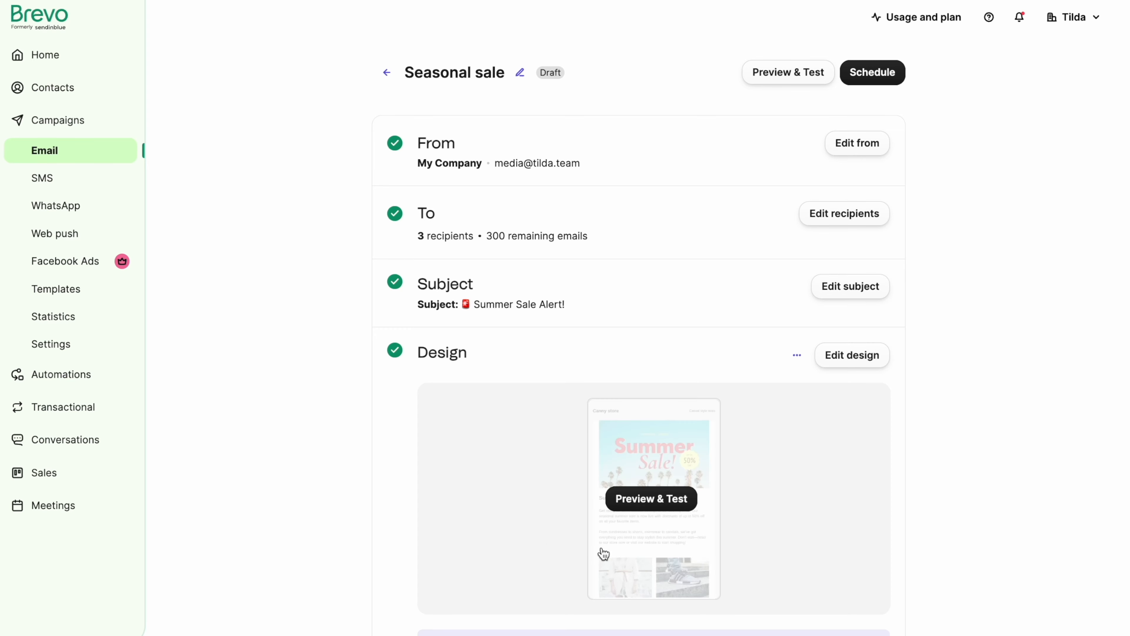
pyautogui.click(658, 501)
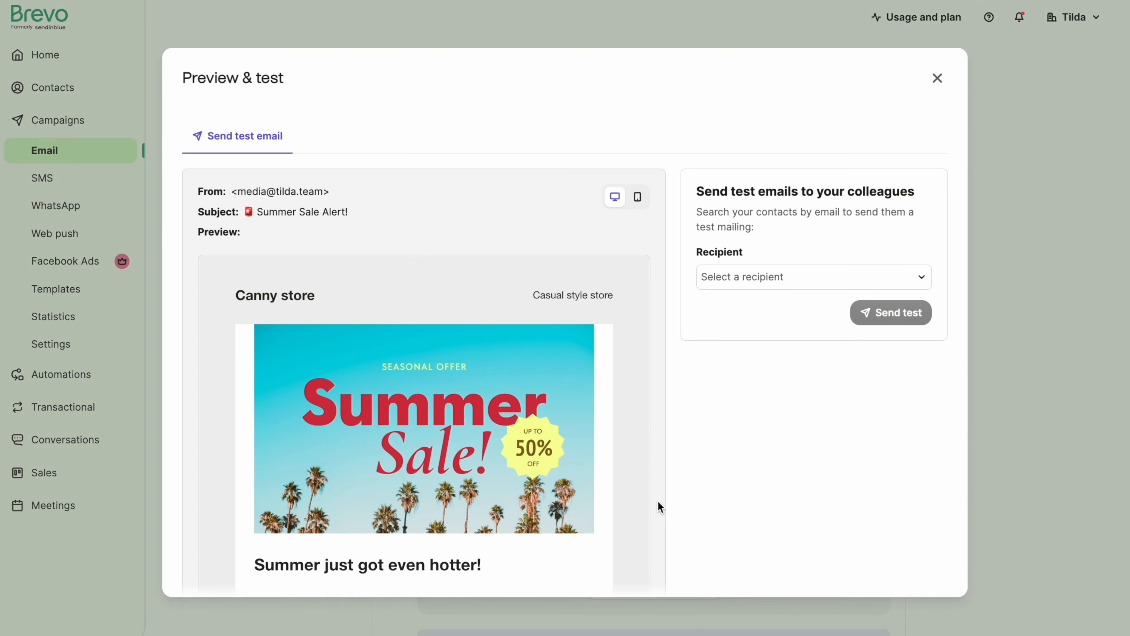
pyautogui.scroll(-5, 658, 501)
pyautogui.scroll(5, 657, 500)
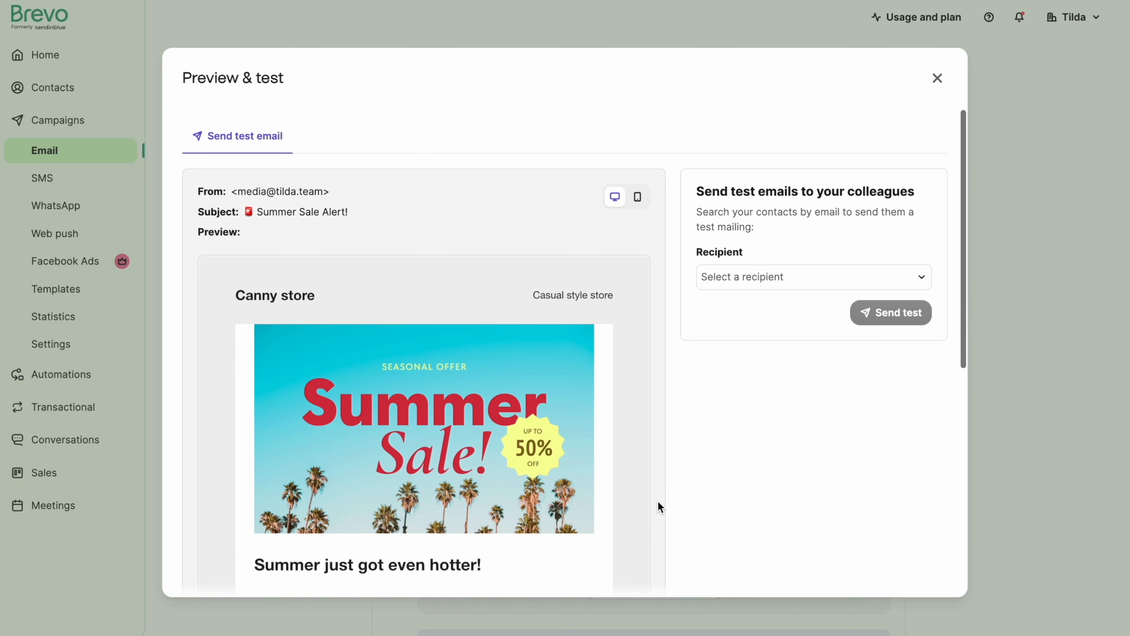
pyautogui.click(938, 79)
pyautogui.click(873, 74)
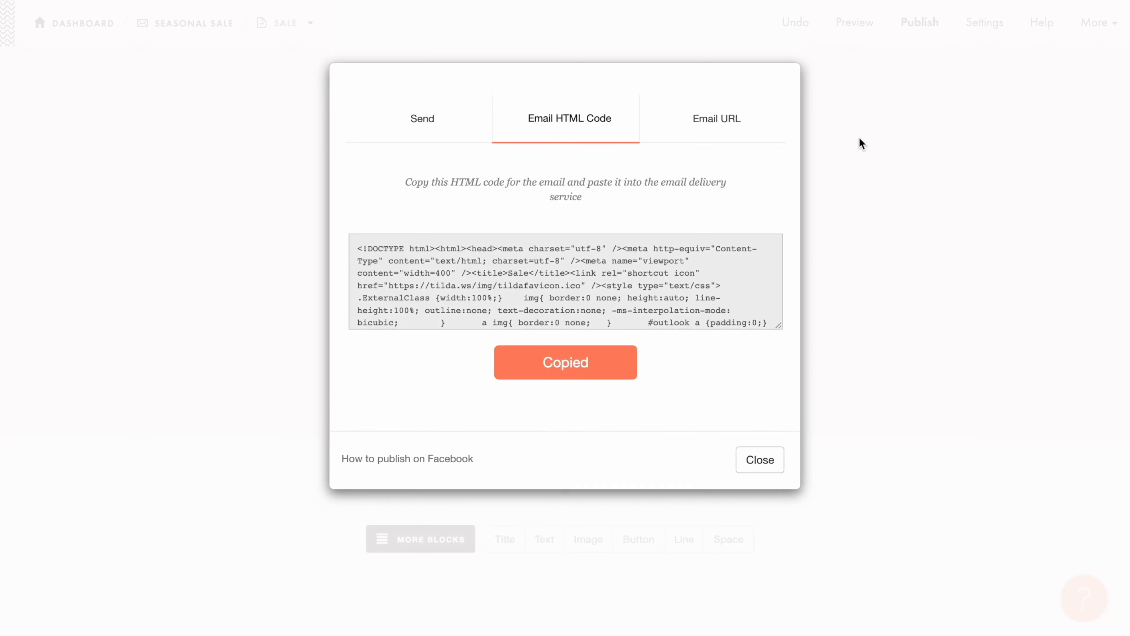
# - Switch back to Tilda, send a test email to the prefilled address, and choose SendGrid as the service for sending the campaign
pyautogui.click(424, 121)
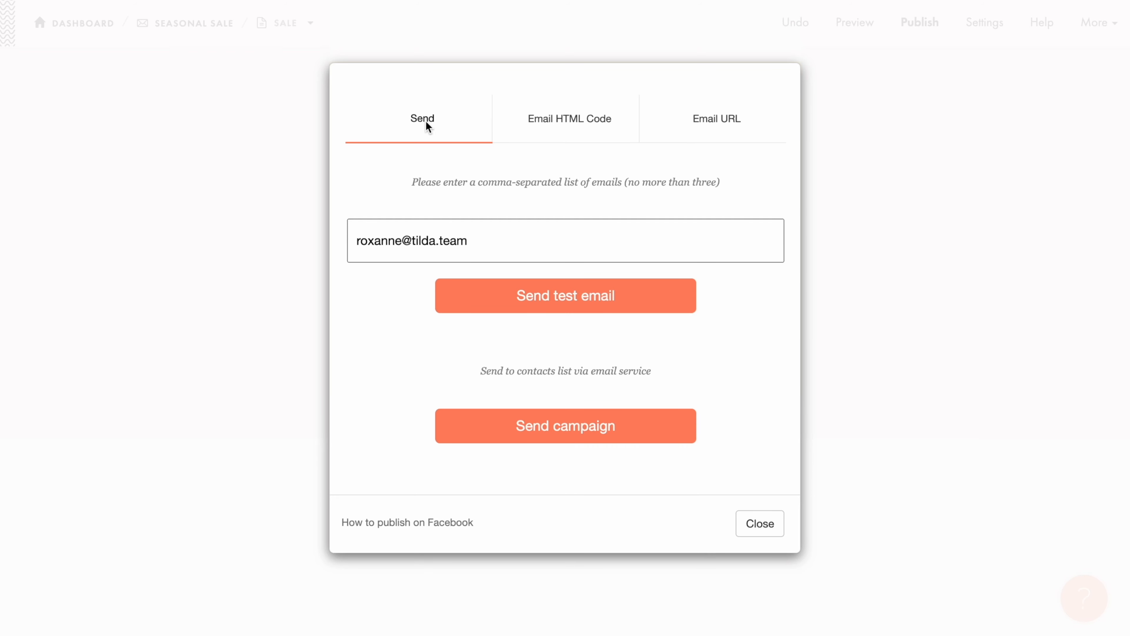
pyautogui.click(571, 305)
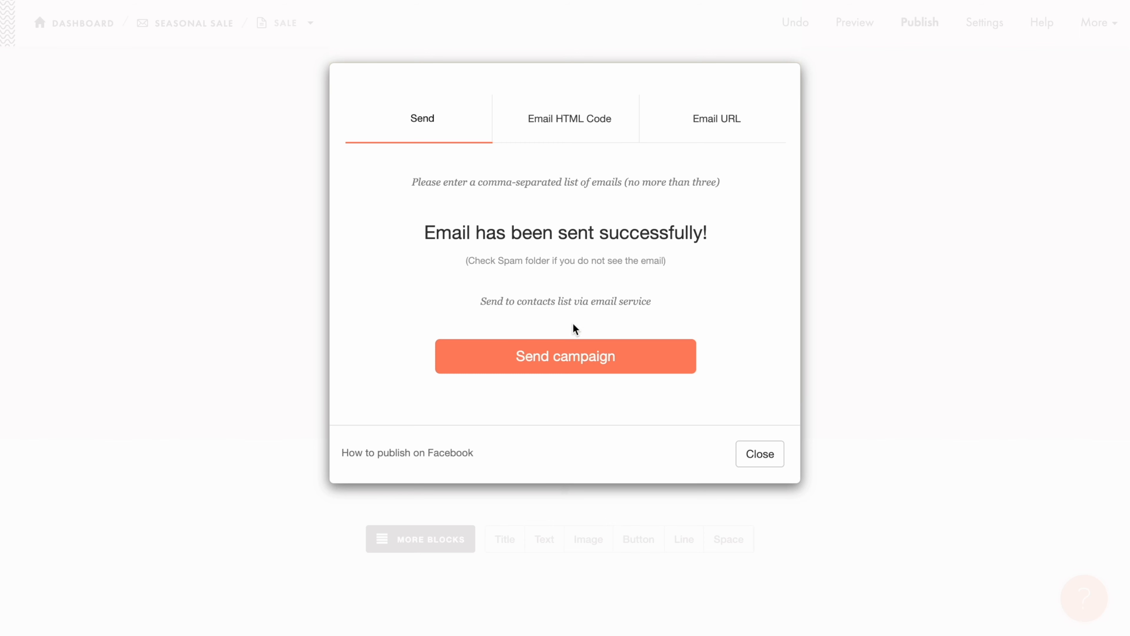
pyautogui.click(567, 359)
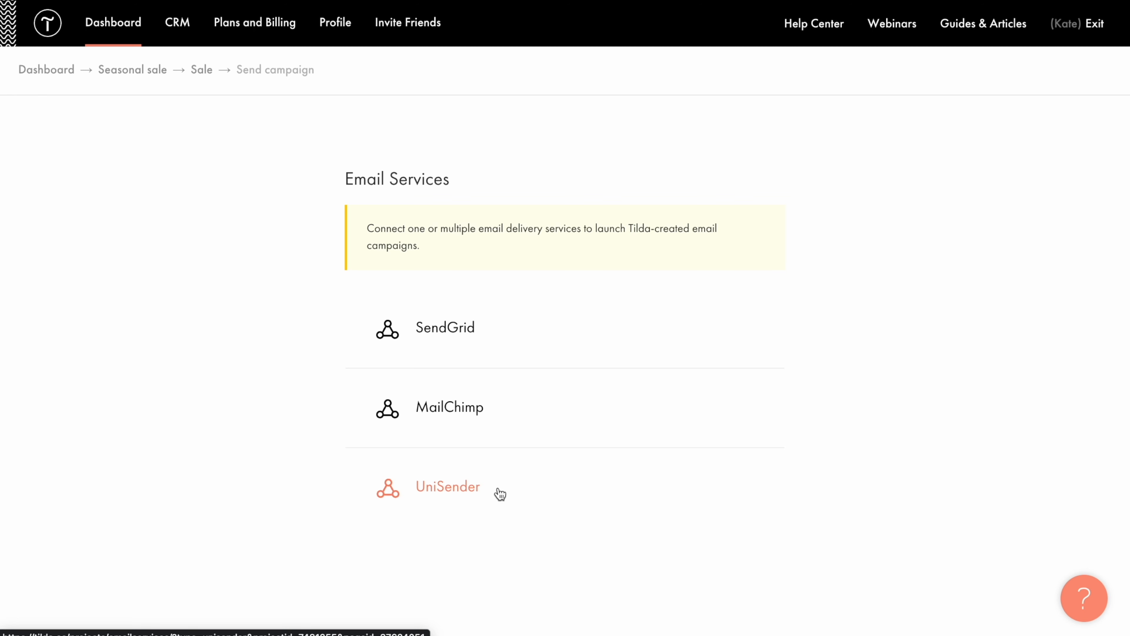
pyautogui.click(450, 338)
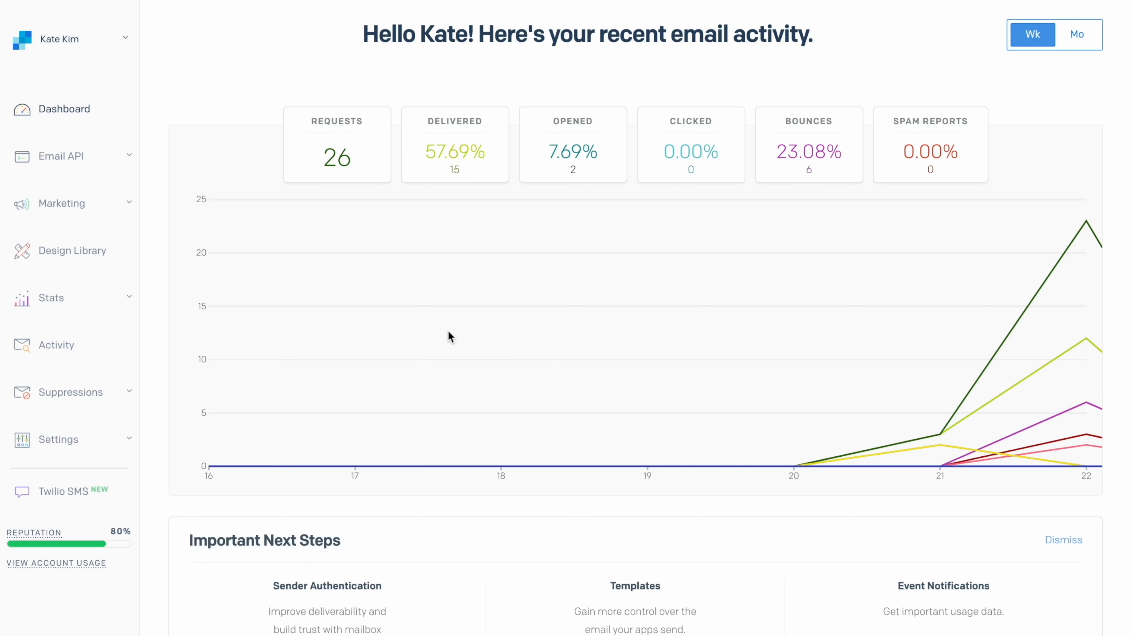
# - Switch to SendGrid, create an API key named "Tilda" with Full Access, and copy the key
pyautogui.click(130, 441)
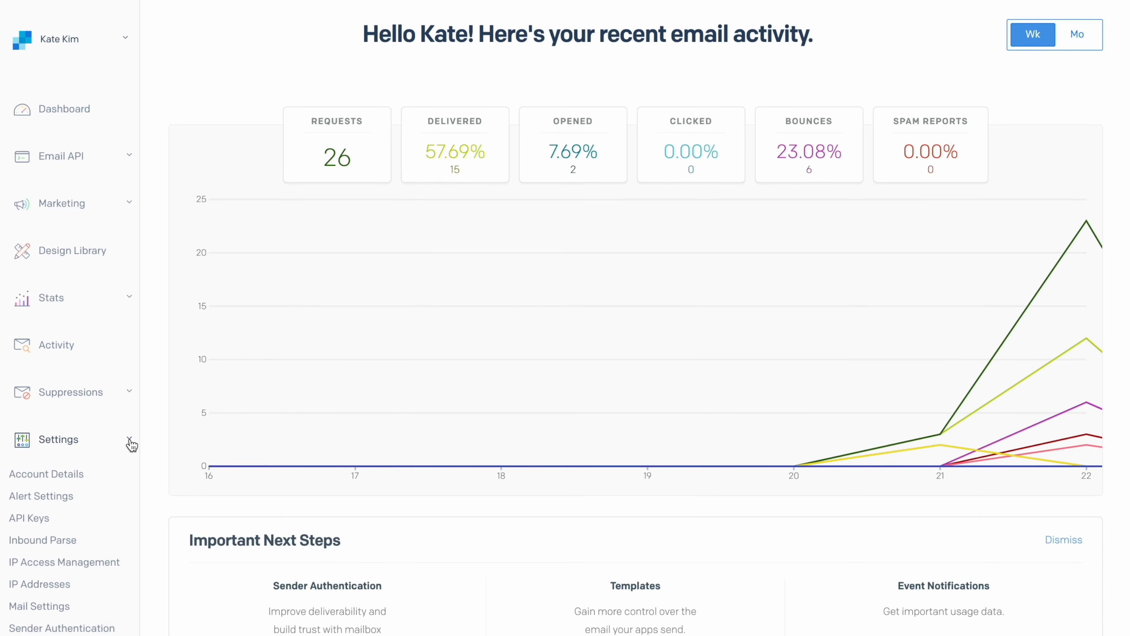
pyautogui.click(27, 522)
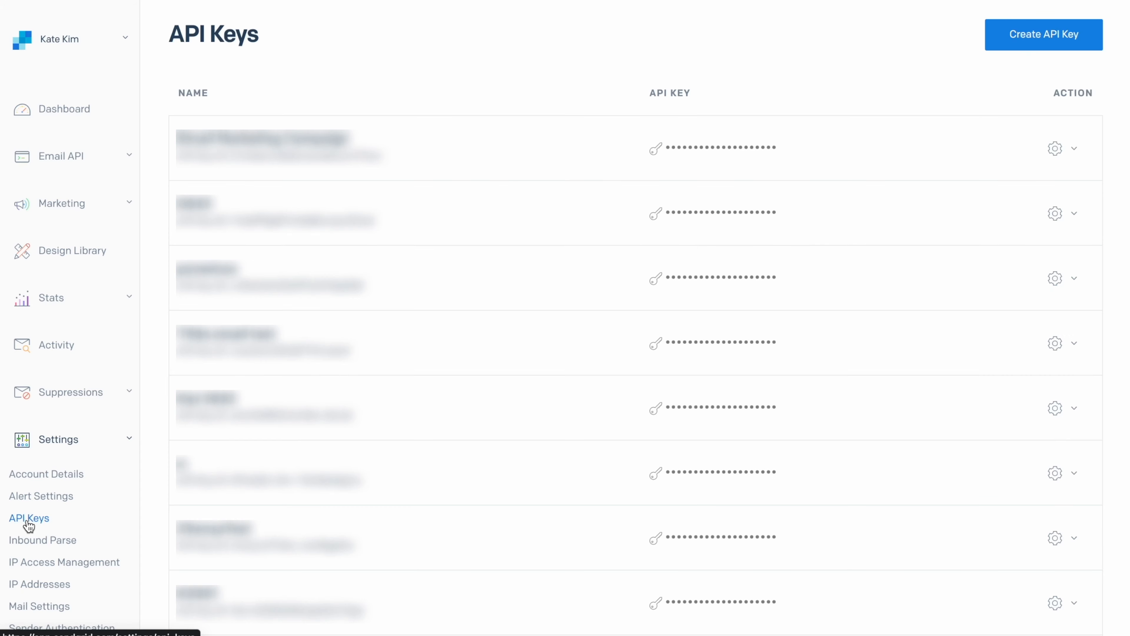
pyautogui.click(1045, 44)
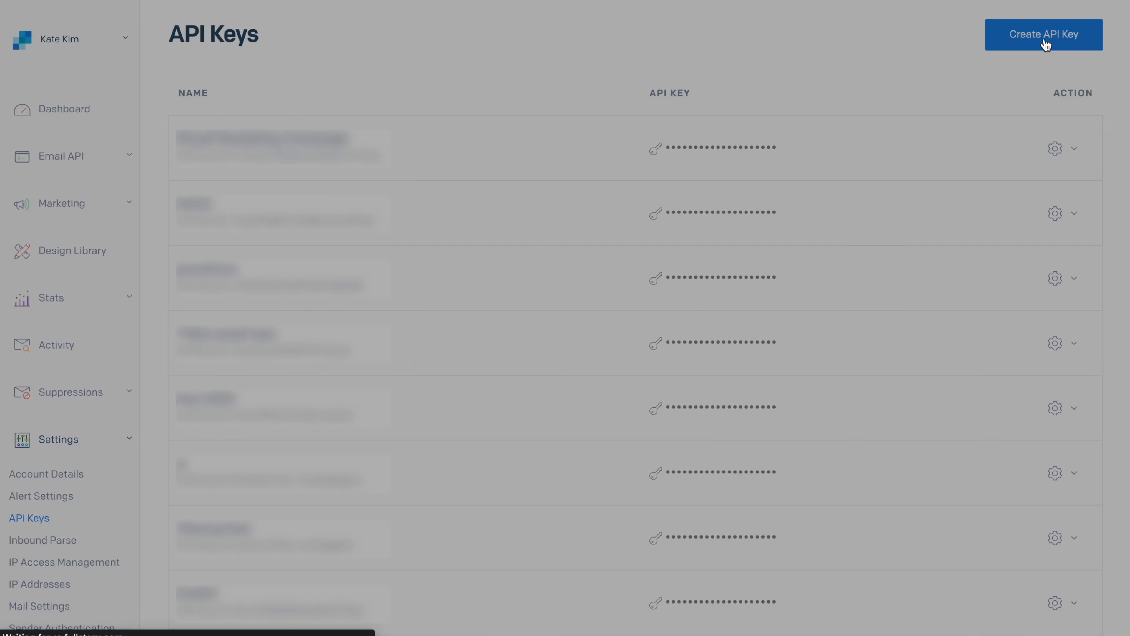
pyautogui.click(891, 115)
pyautogui.write('Tilda')
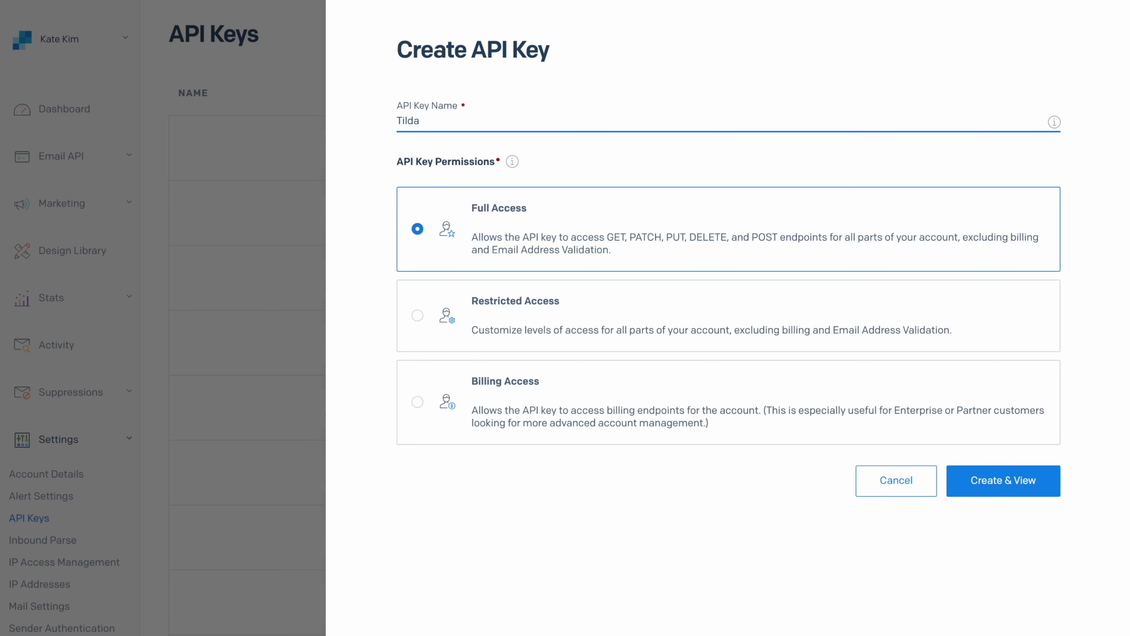
pyautogui.click(1005, 516)
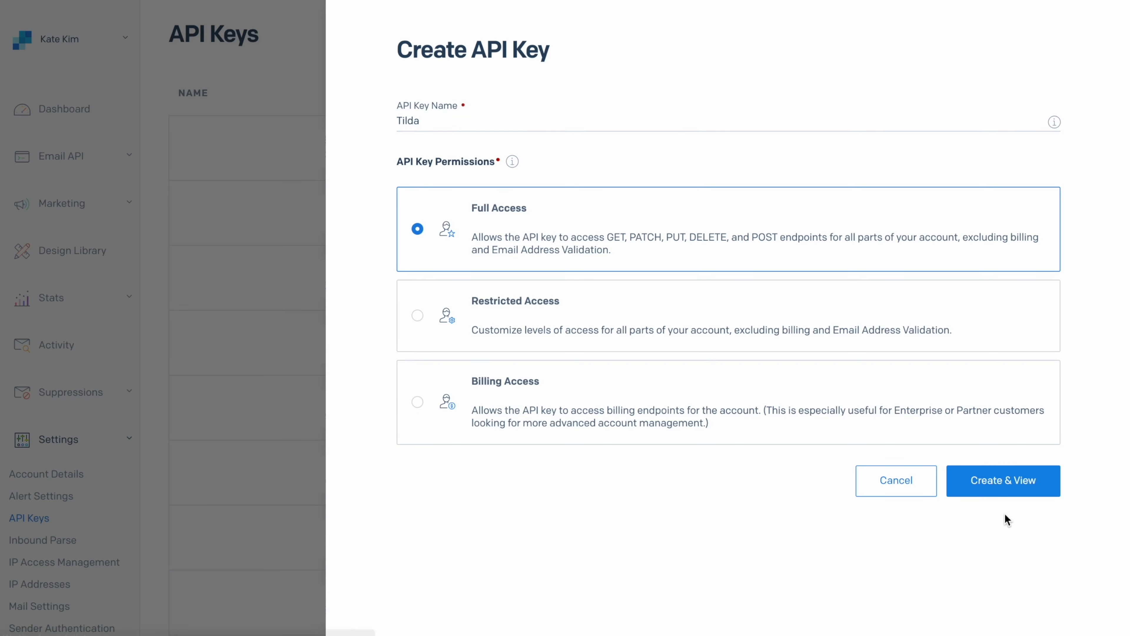
pyautogui.click(1008, 489)
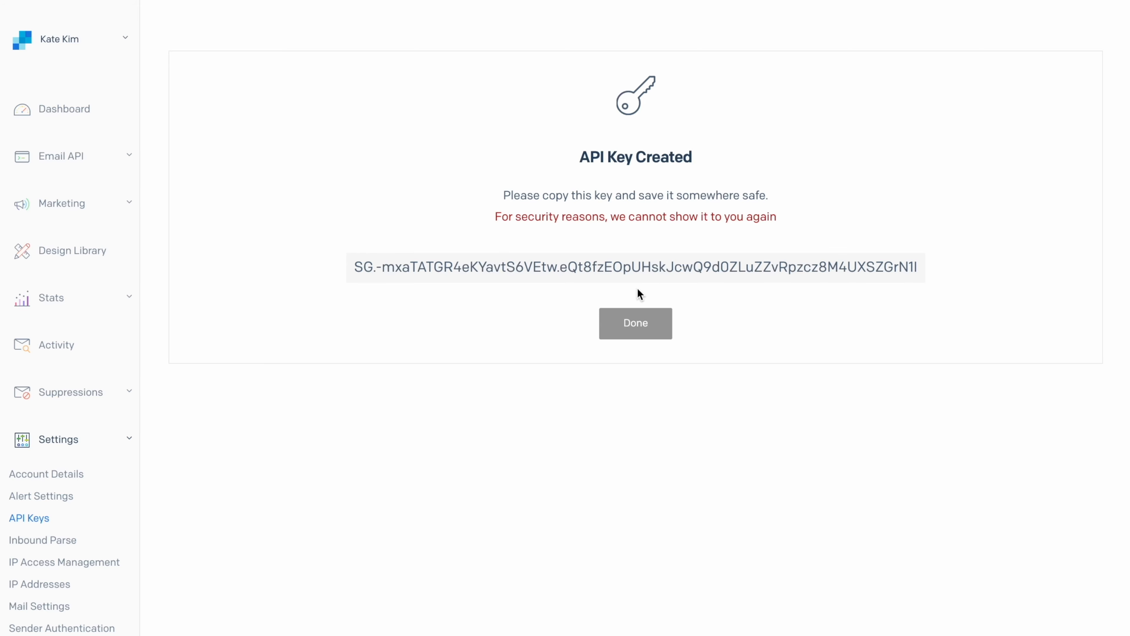
pyautogui.click(637, 269)
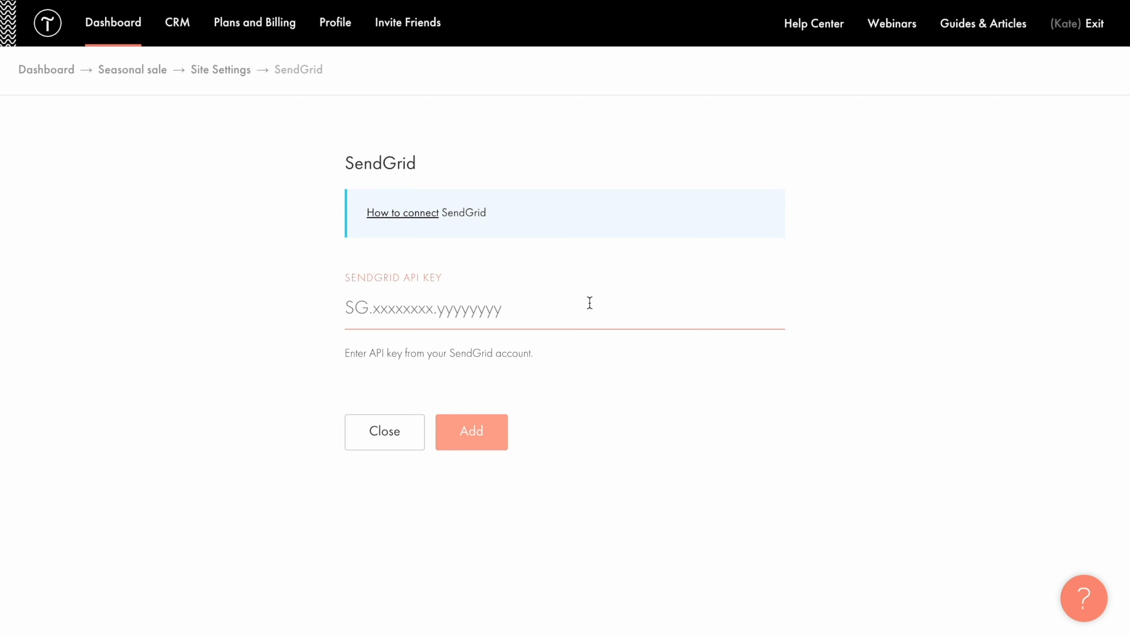
# - Switch back to Tilda, paste the API key into the SendGrid API key field, and add the service
pyautogui.click(590, 303)
pyautogui.hotkey('ctrl', 'v')
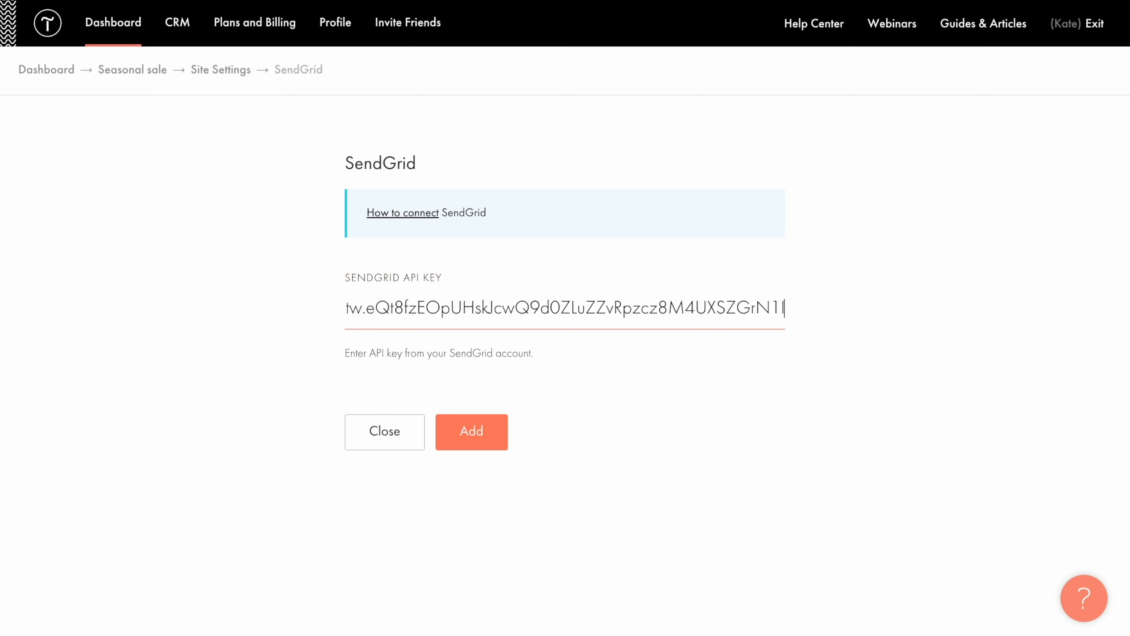
pyautogui.click(471, 456)
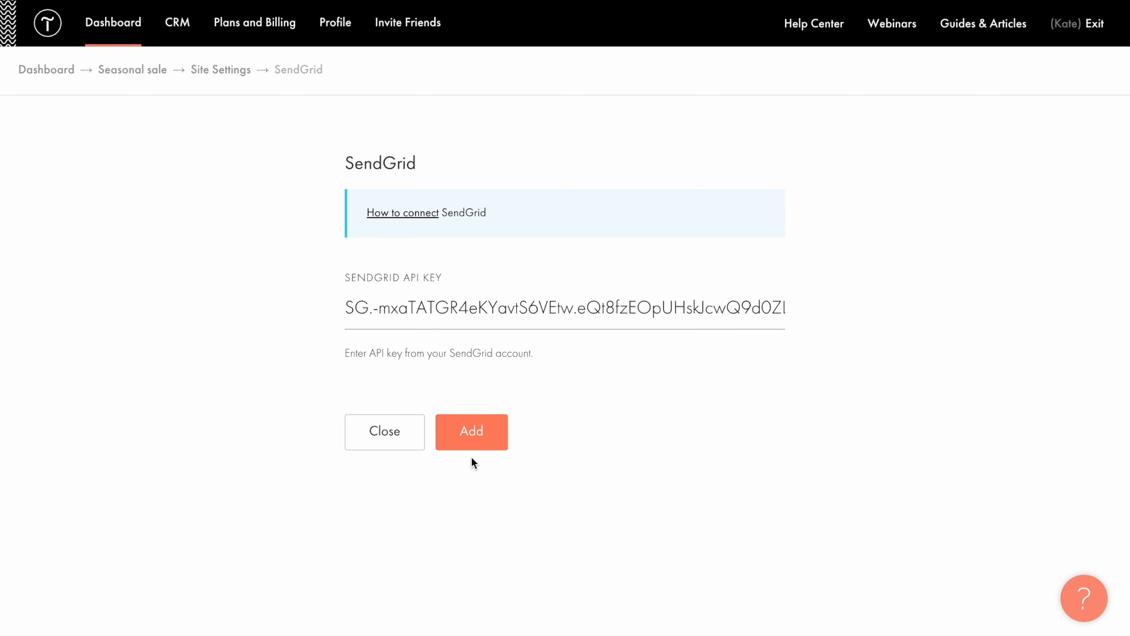
pyautogui.click(472, 432)
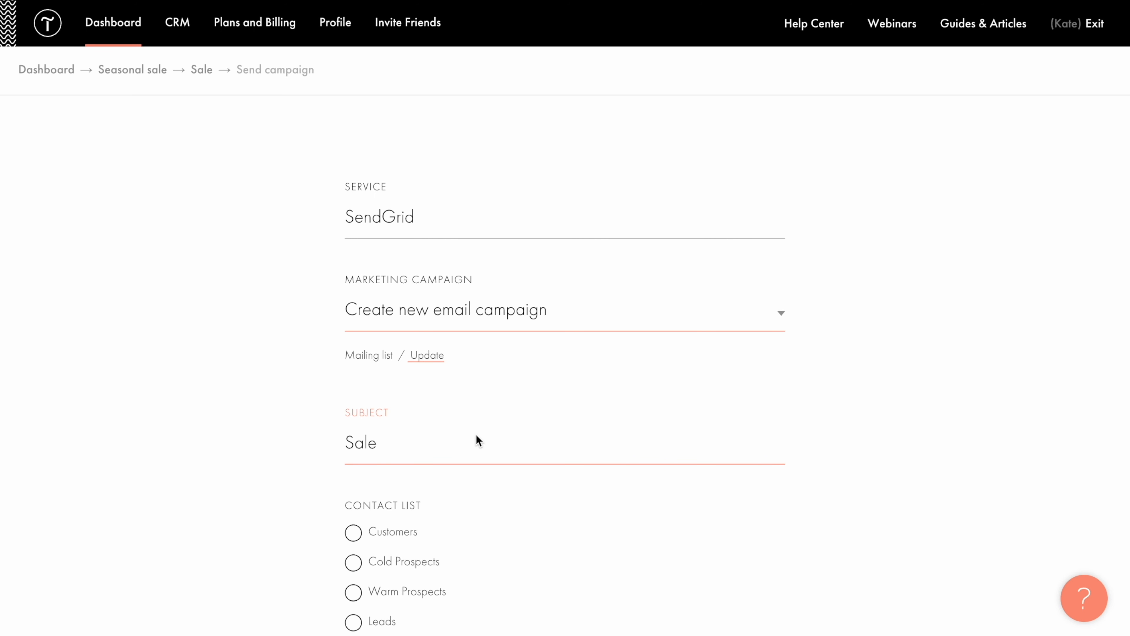
# - Choose to create a new email campaign and set the subject to "🚨 Summer Sale Alert!"
pyautogui.click(778, 321)
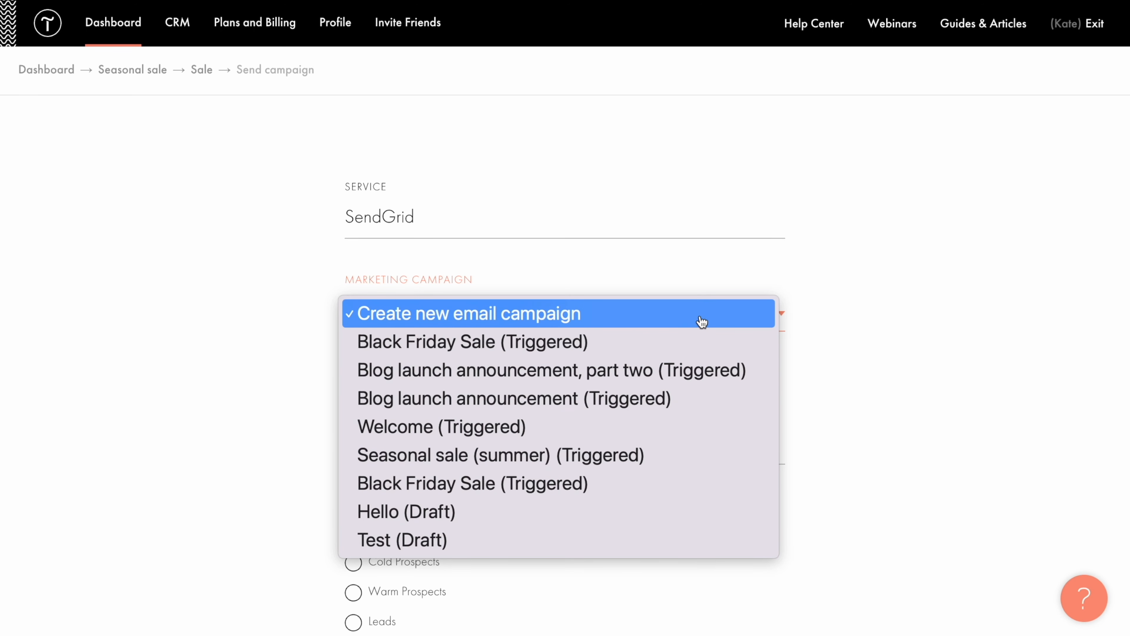
pyautogui.click(703, 322)
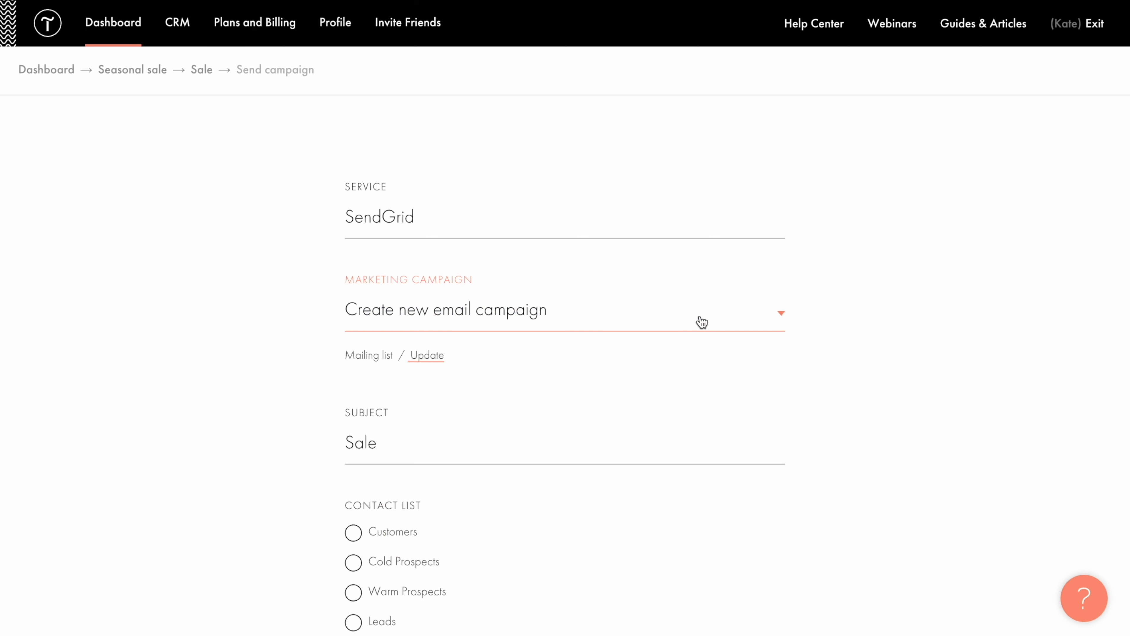
pyautogui.click(702, 439)
pyautogui.hotkey('ctrl', 'a')
pyautogui.hotkey('ctrl', 'v')
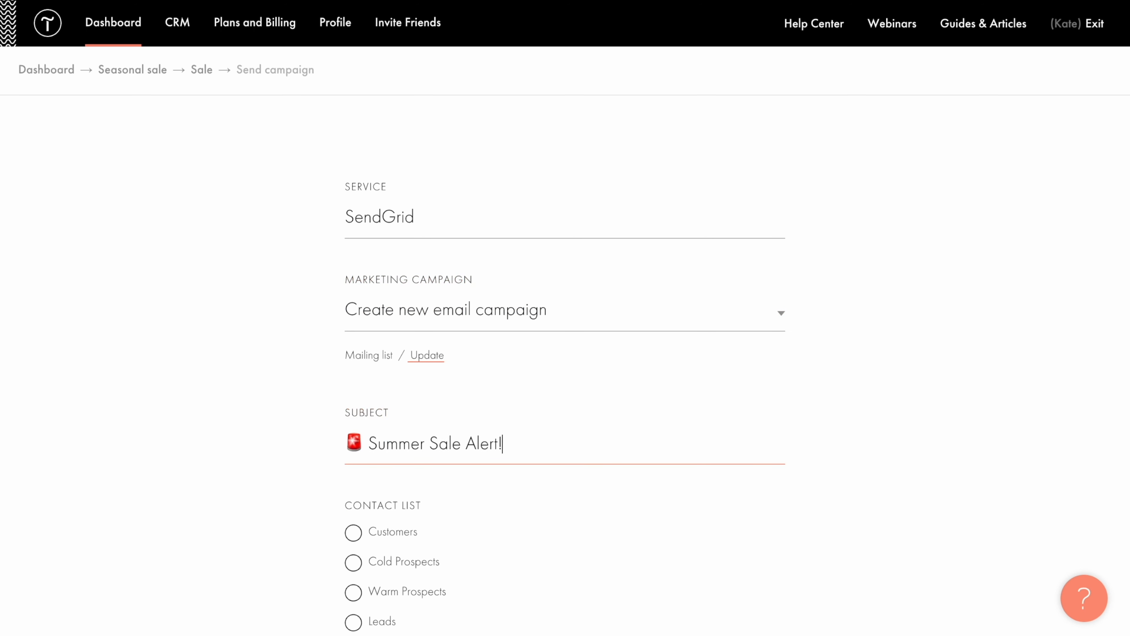
# - Select the Customers and Leads contact lists as the campaign's recipients
pyautogui.scroll(-4, 781, 483)
pyautogui.click(373, 363)
pyautogui.click(354, 446)
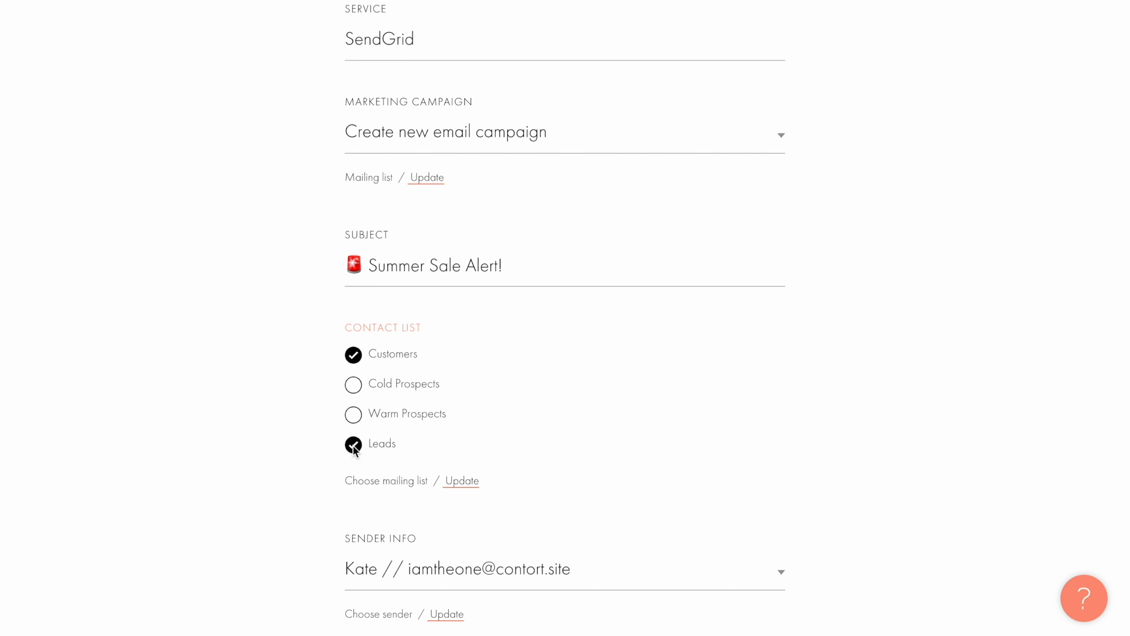
# - Keep the preset sender and unsubscribe group, name the campaign "Seasonal sale", and proceed to the sending options
pyautogui.scroll(-3, 353, 449)
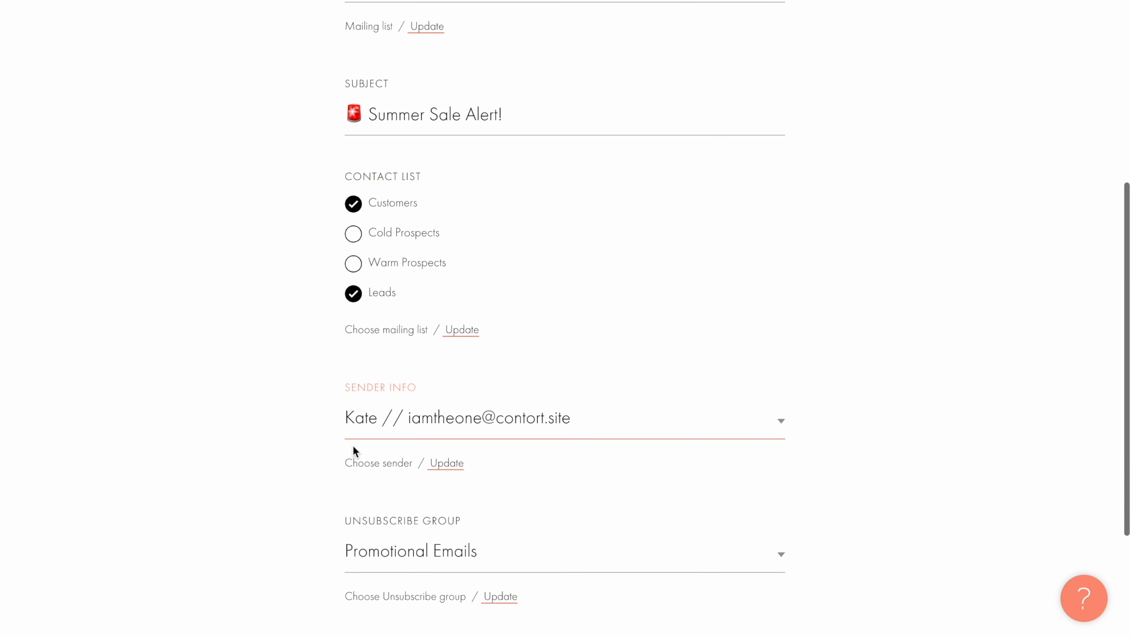
pyautogui.scroll(-3, 785, 432)
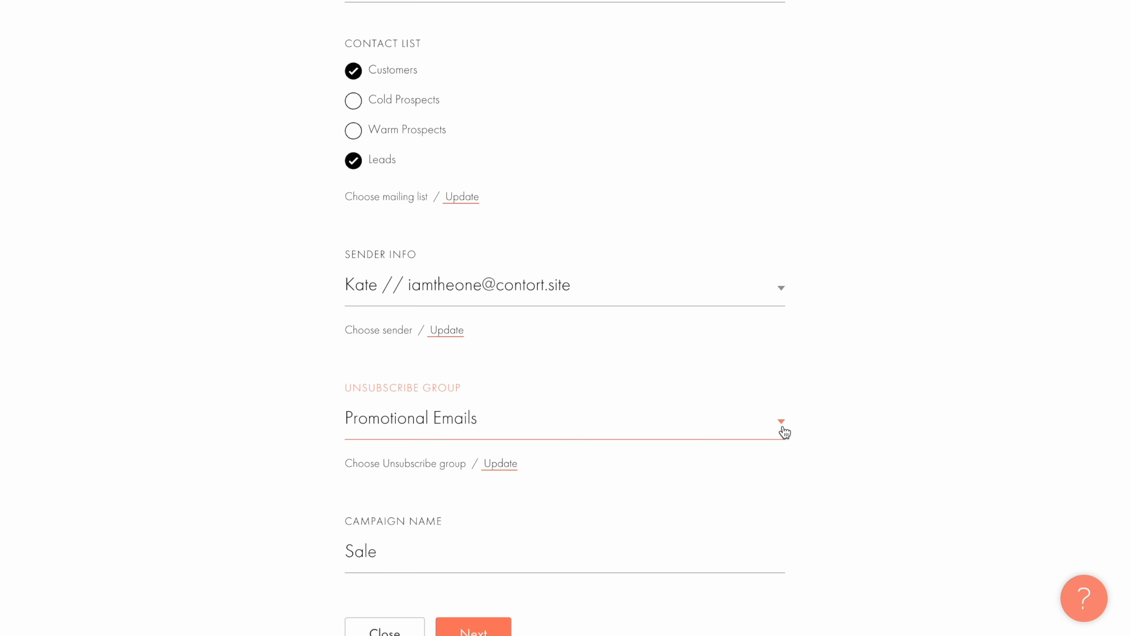
pyautogui.scroll(-2, 783, 427)
pyautogui.moveTo(737, 482); pyautogui.dragTo(341, 489)
pyautogui.write('Seasonal sale')
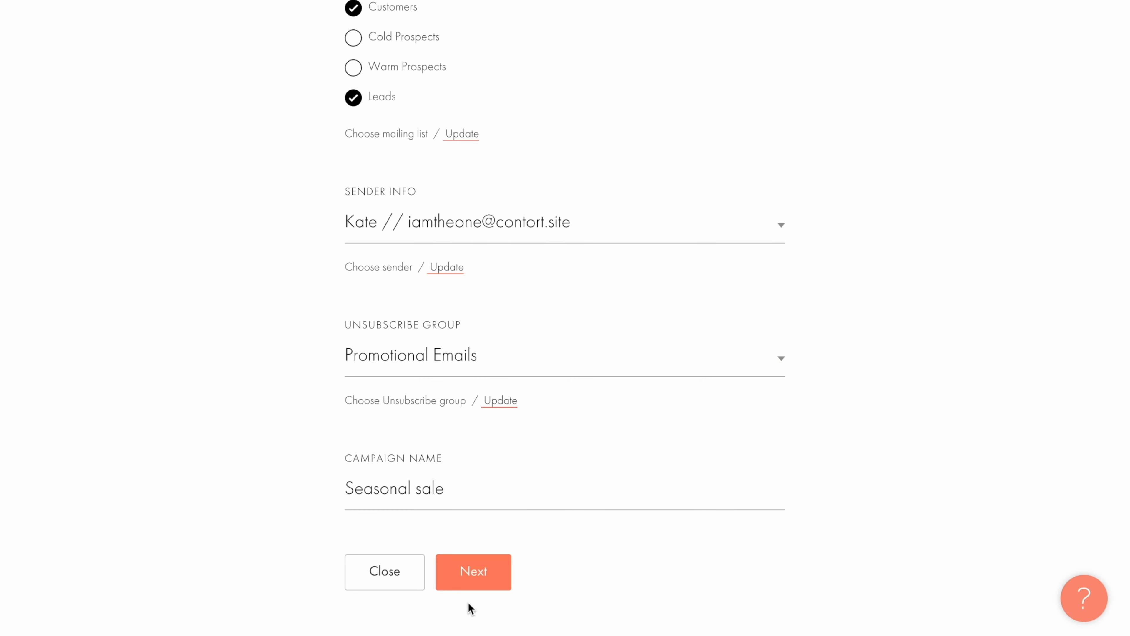
pyautogui.click(478, 572)
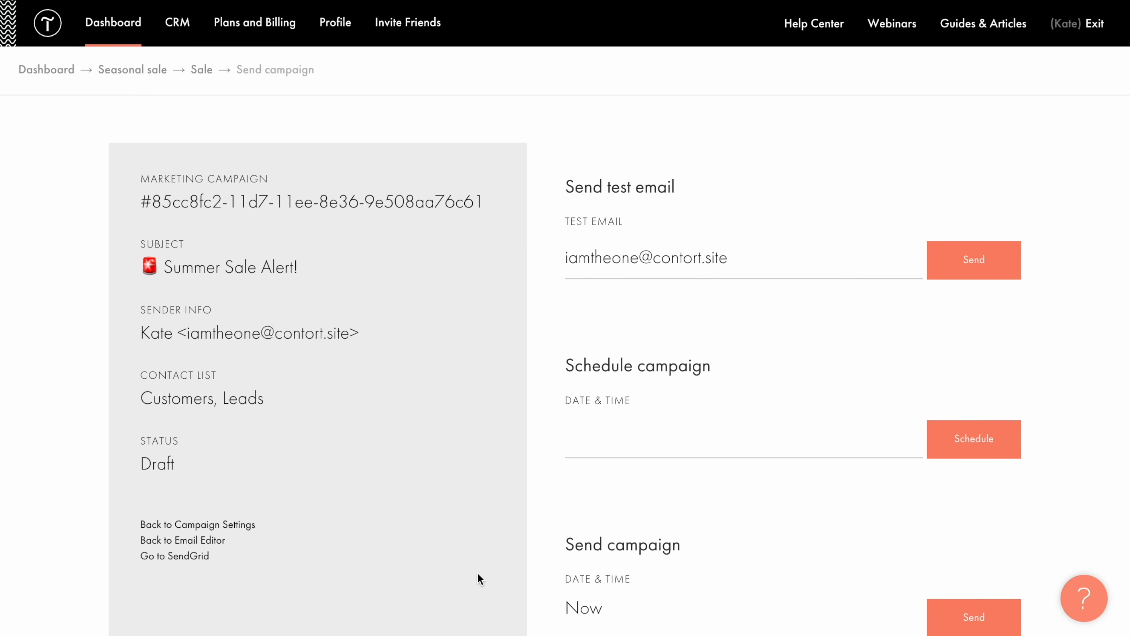
# - Send a test email to the prefilled address and set the campaign's schedule date and time to 2023/06/23 11:32
pyautogui.click(980, 261)
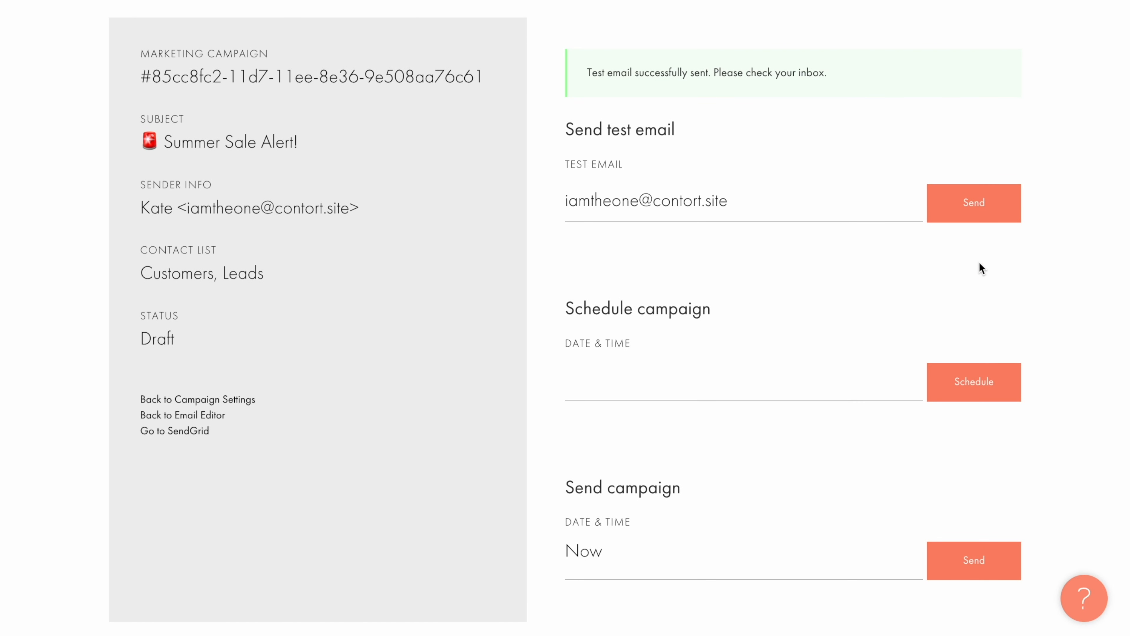
pyautogui.click(868, 374)
pyautogui.click(868, 375)
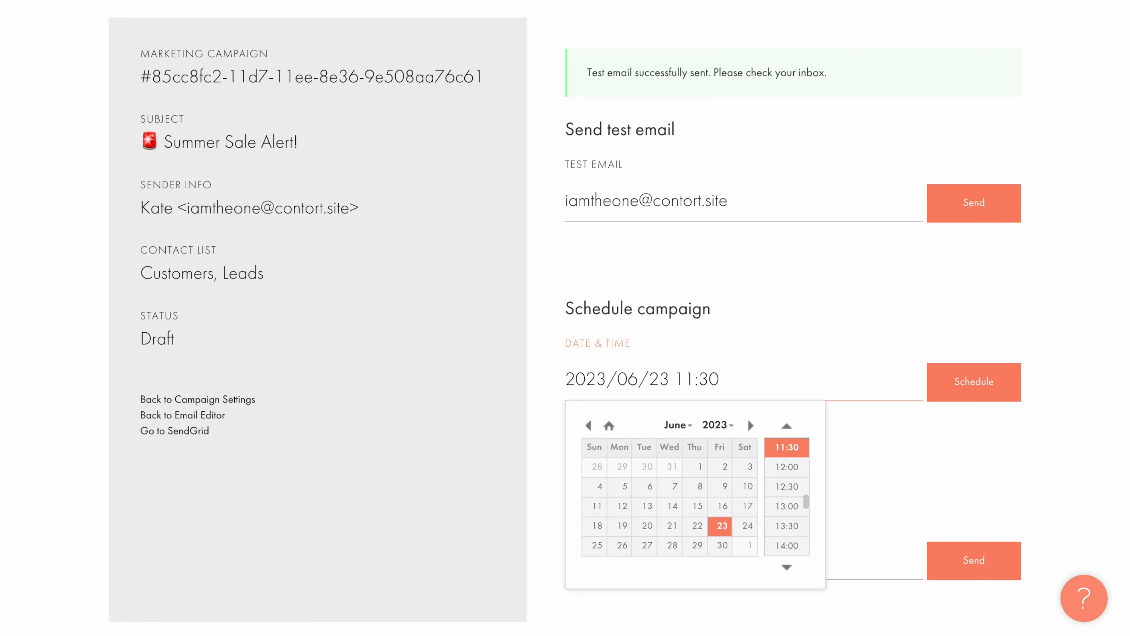
pyautogui.press('BackSpace')
pyautogui.write('2')
pyautogui.click(766, 355)
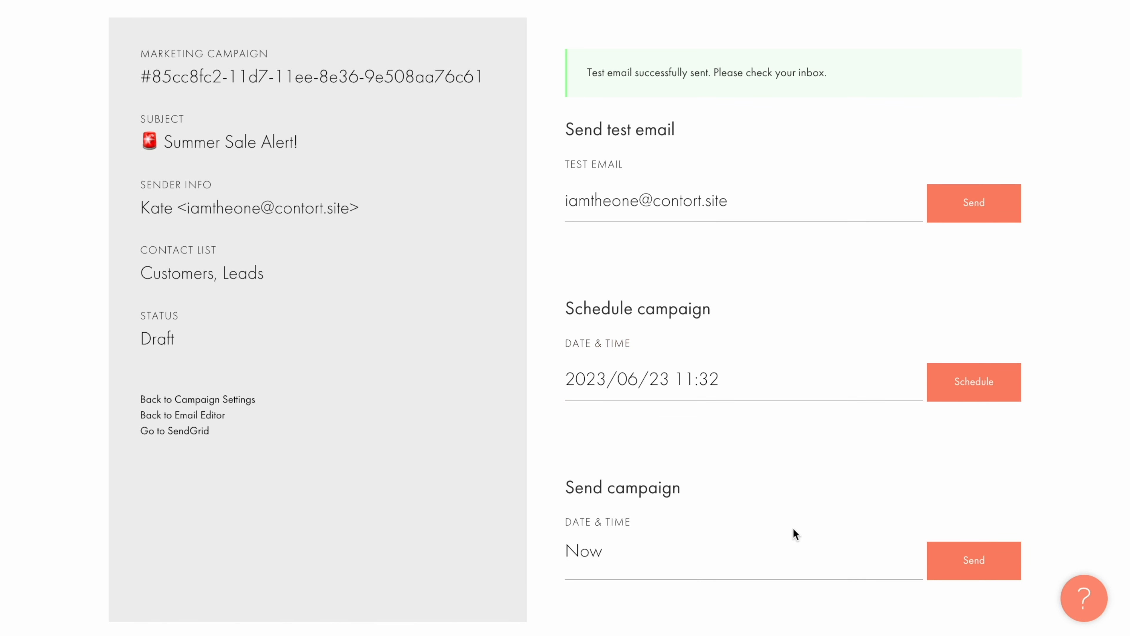
# - Send the campaign immediately and confirm the sending
pyautogui.click(979, 567)
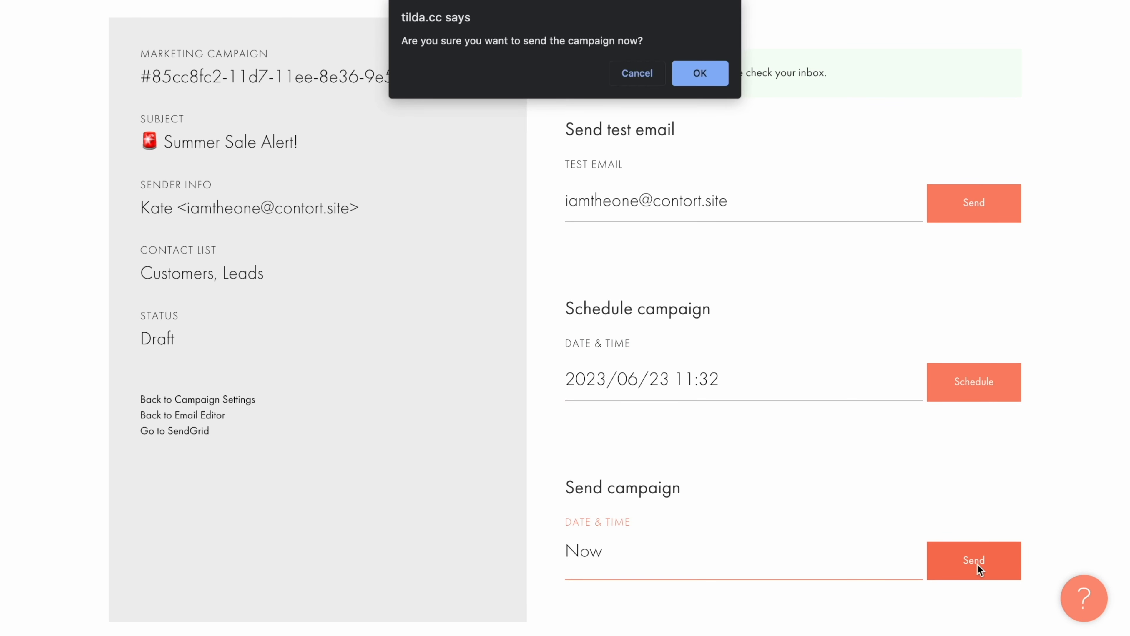
pyautogui.click(701, 74)
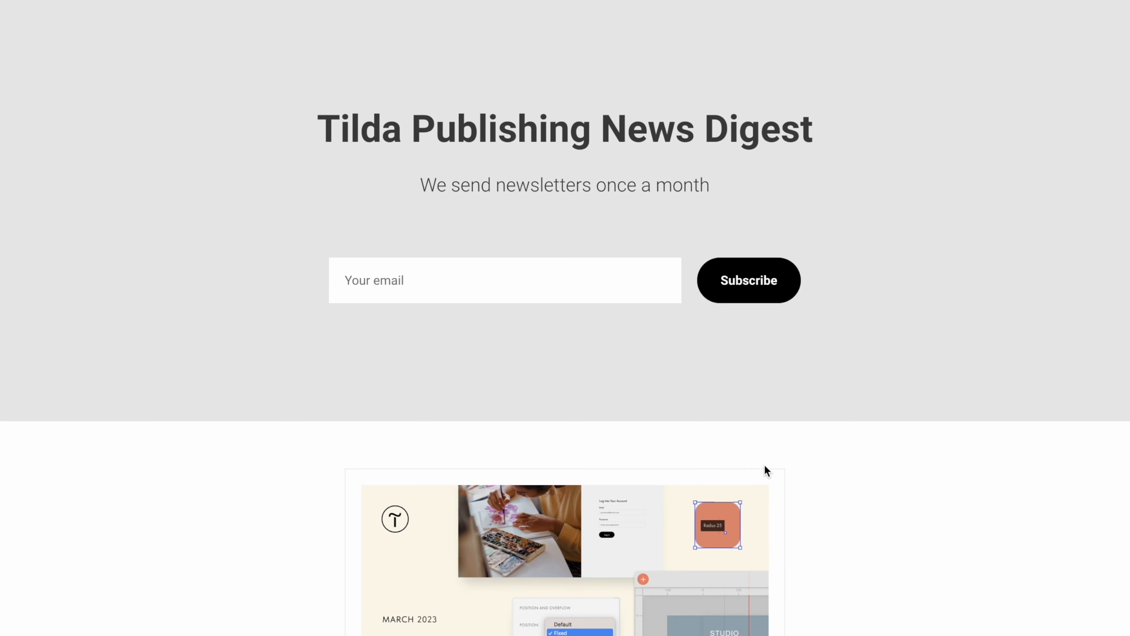
pyautogui.scroll(-10, 765, 467)
pyautogui.scroll(-10, 766, 470)
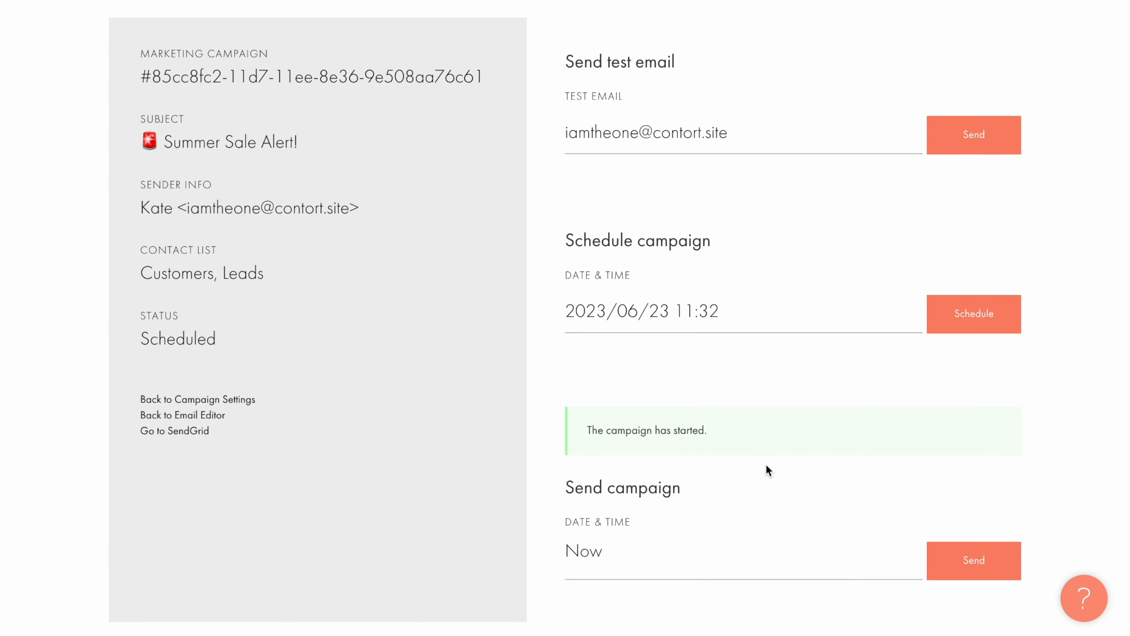
# - Return to the Seasonal sale project and create a Home Page for it from the campaign settings
pyautogui.scroll(3, 769, 470)
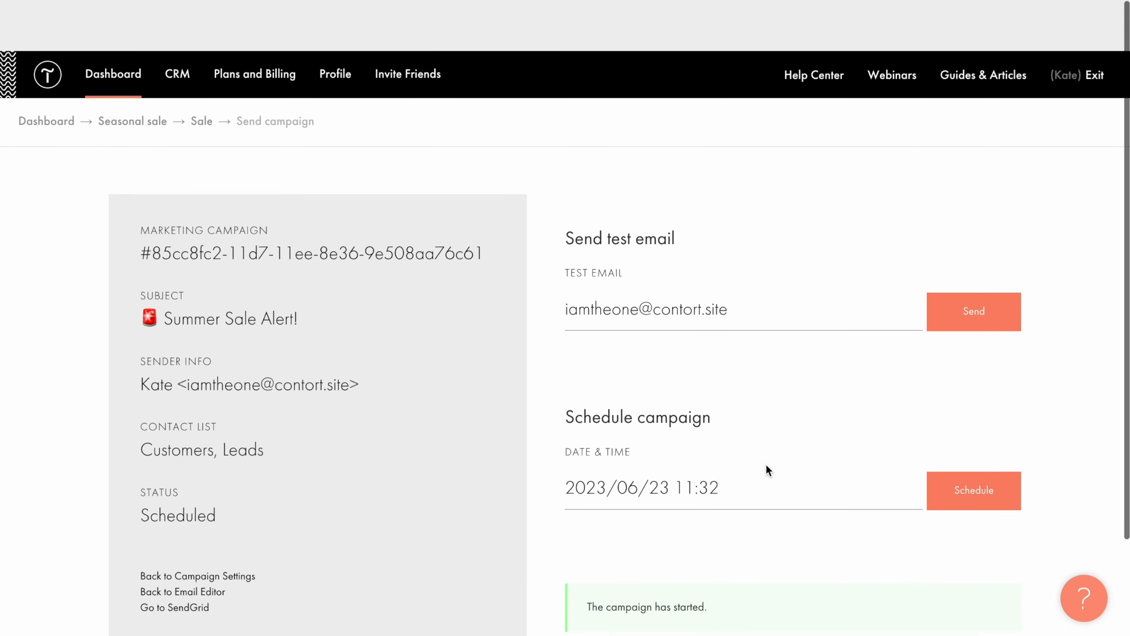
pyautogui.click(144, 72)
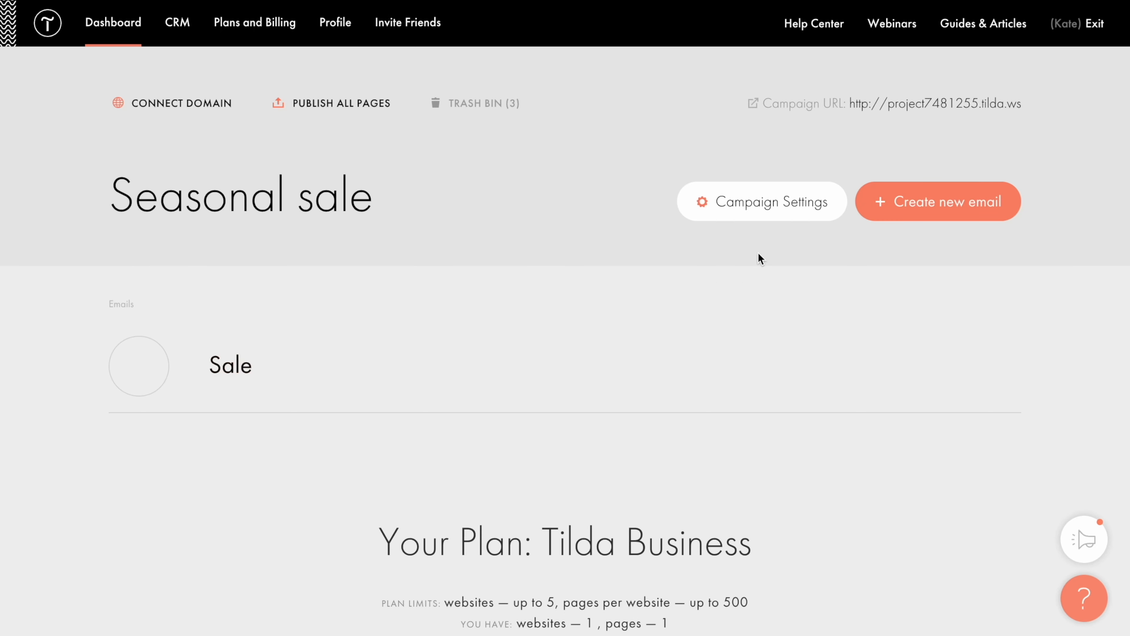
pyautogui.click(776, 207)
pyautogui.click(171, 225)
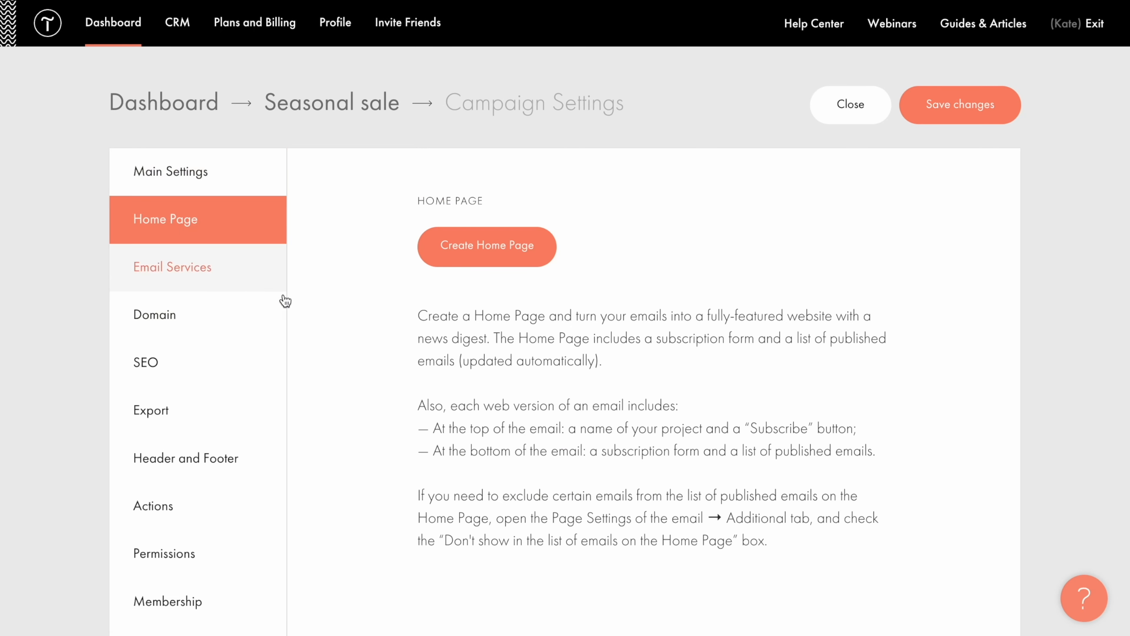
pyautogui.click(492, 250)
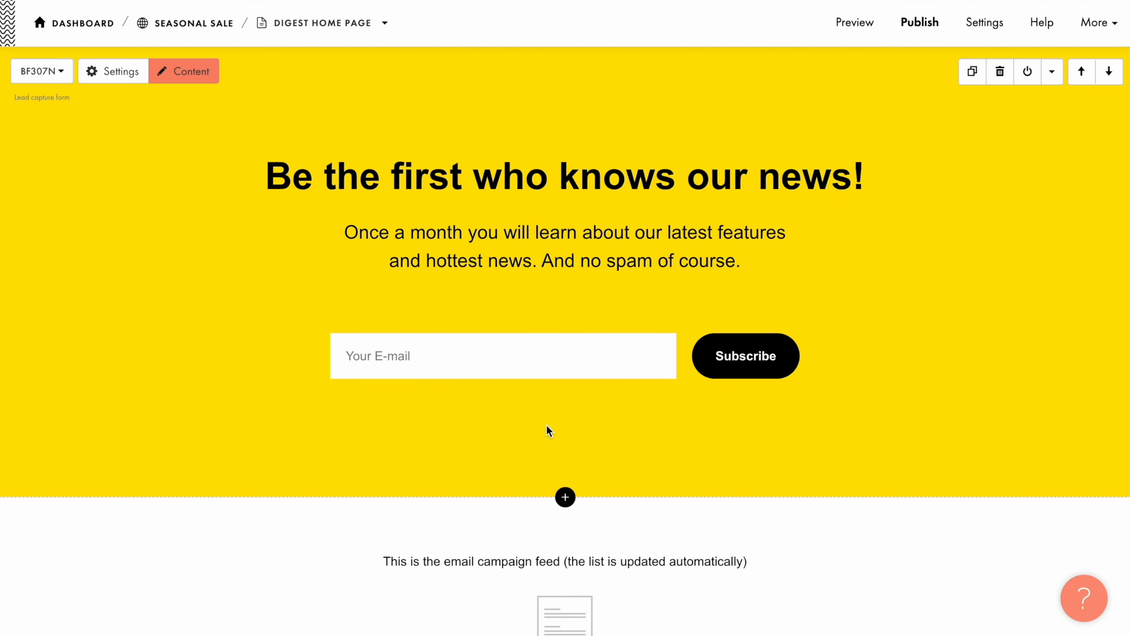
# - View the block library for adding a block below the subscription form, close it, and look at the email campaign feed
pyautogui.click(565, 498)
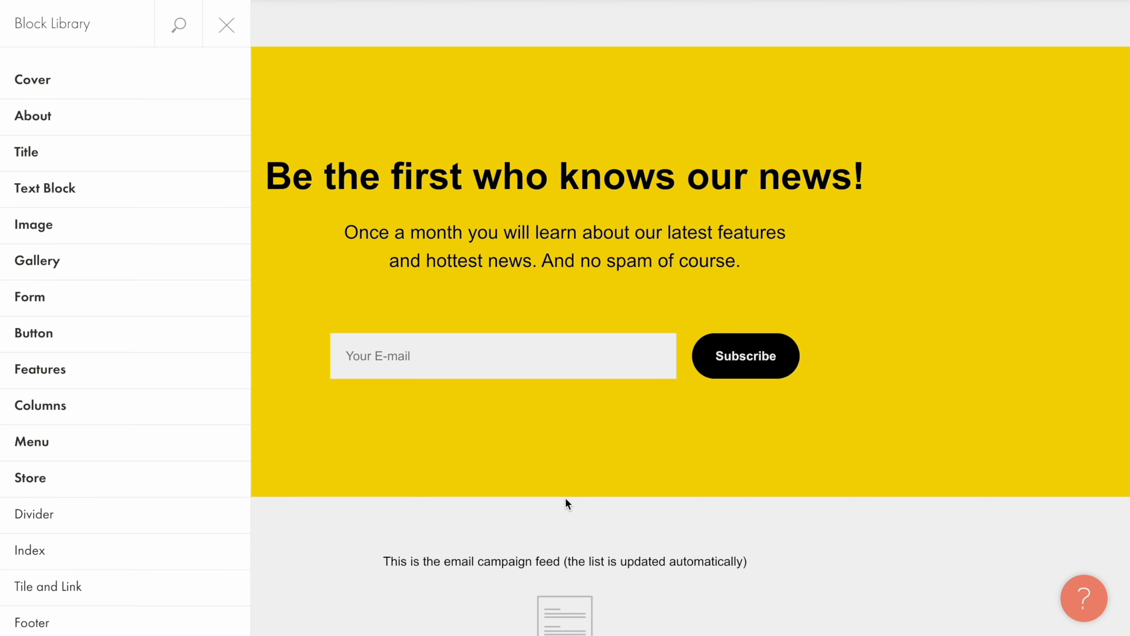
pyautogui.click(566, 497)
pyautogui.scroll(-5, 565, 497)
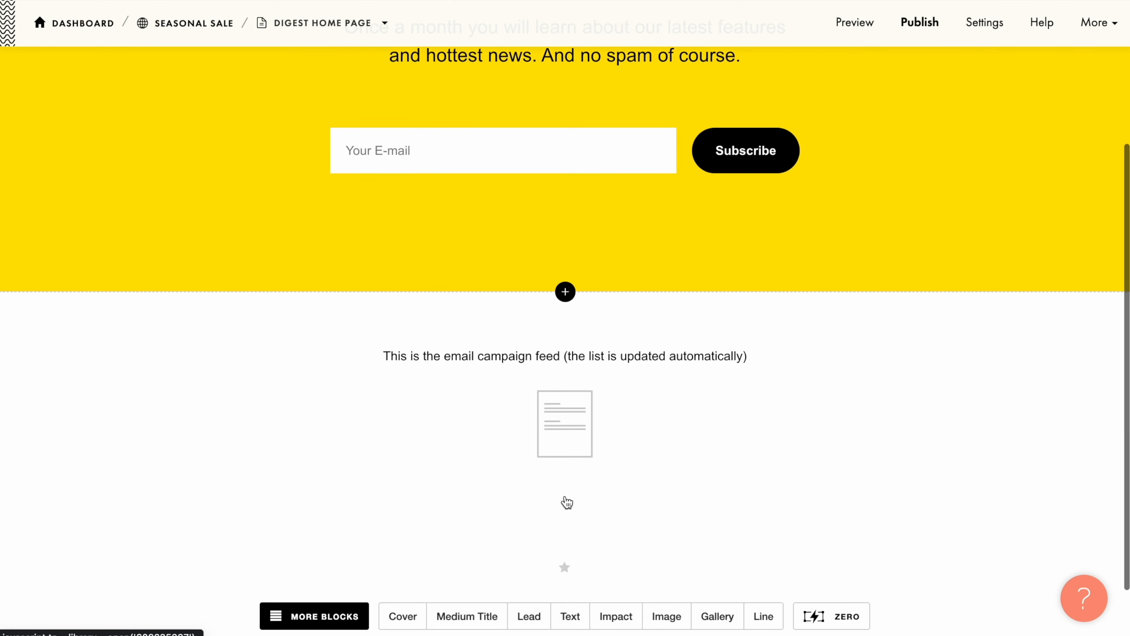
# - Read the Tilda Help Center article on the Email Campaign Builder down to the section on creating an email newsletter
pyautogui.moveTo(566, 500)
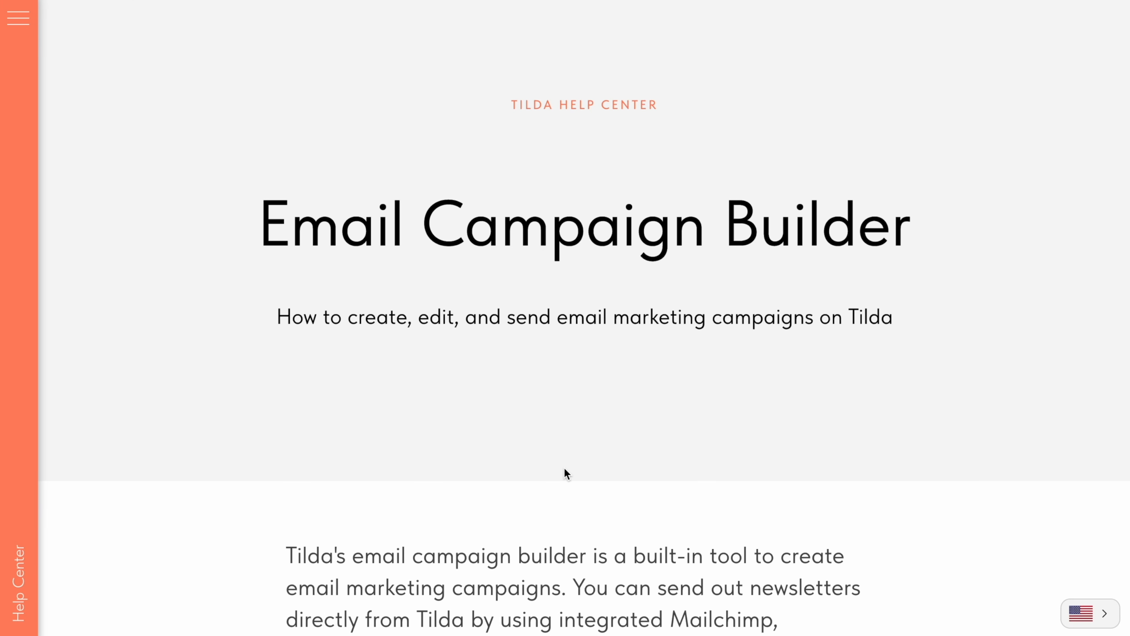
pyautogui.scroll(-5, 565, 467)
pyautogui.scroll(-5, 564, 468)
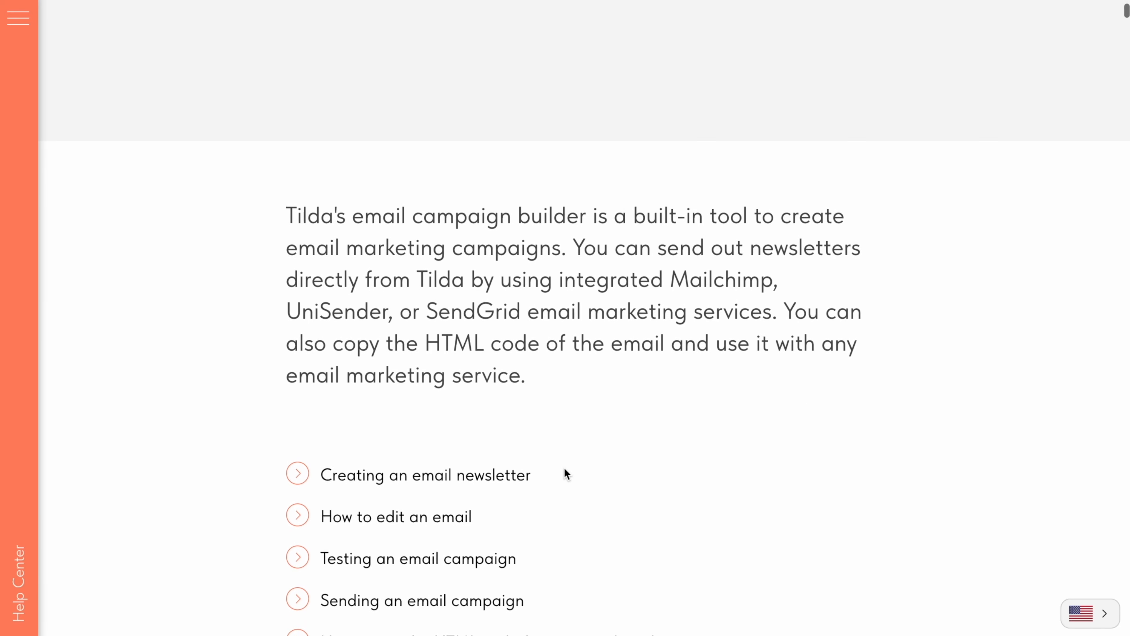
pyautogui.scroll(-5, 564, 467)
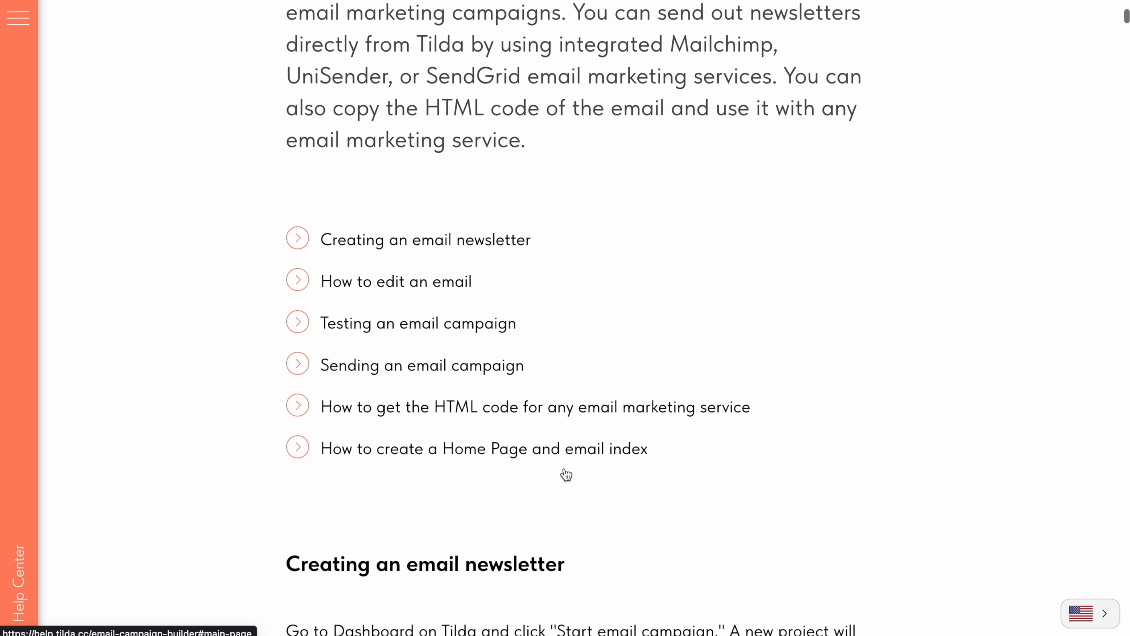
pyautogui.scroll(-7, 565, 472)
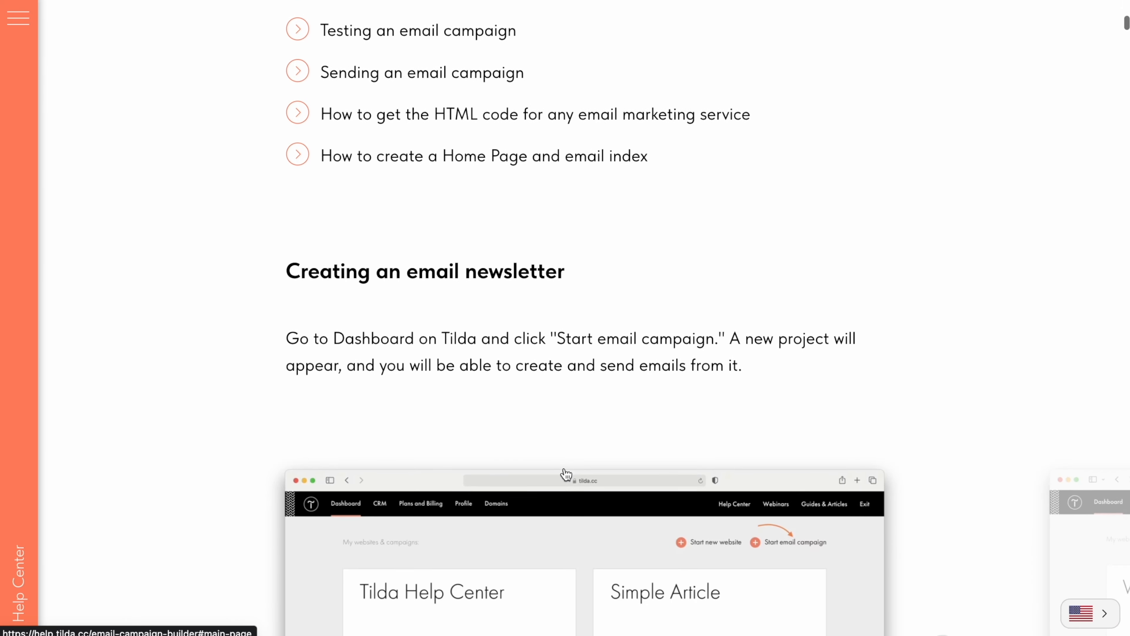
pyautogui.scroll(-1, 564, 467)
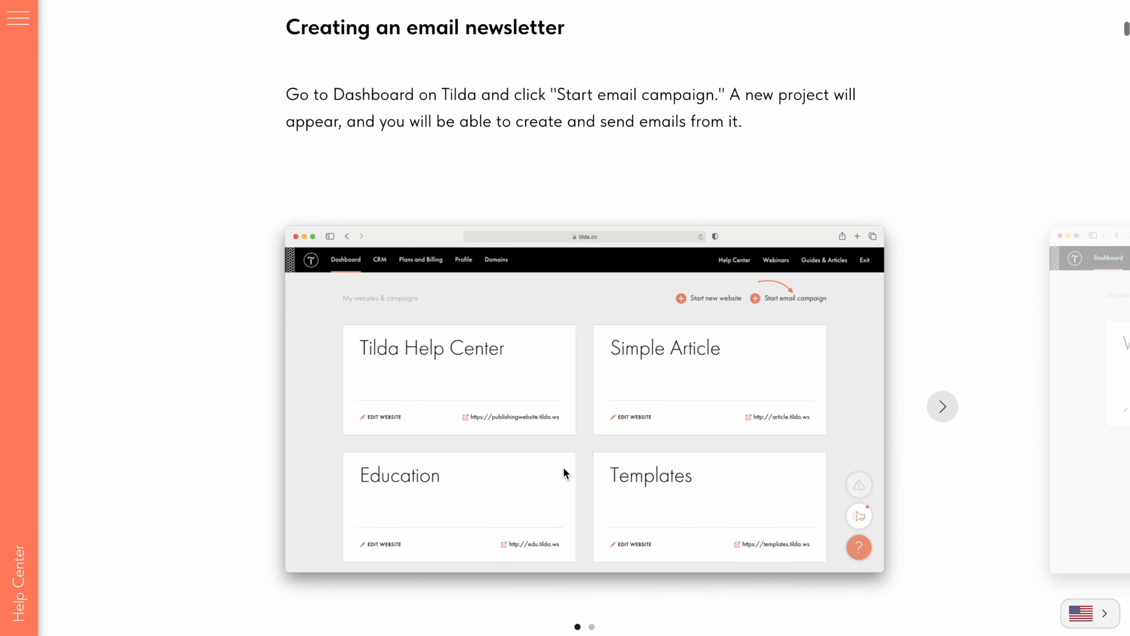